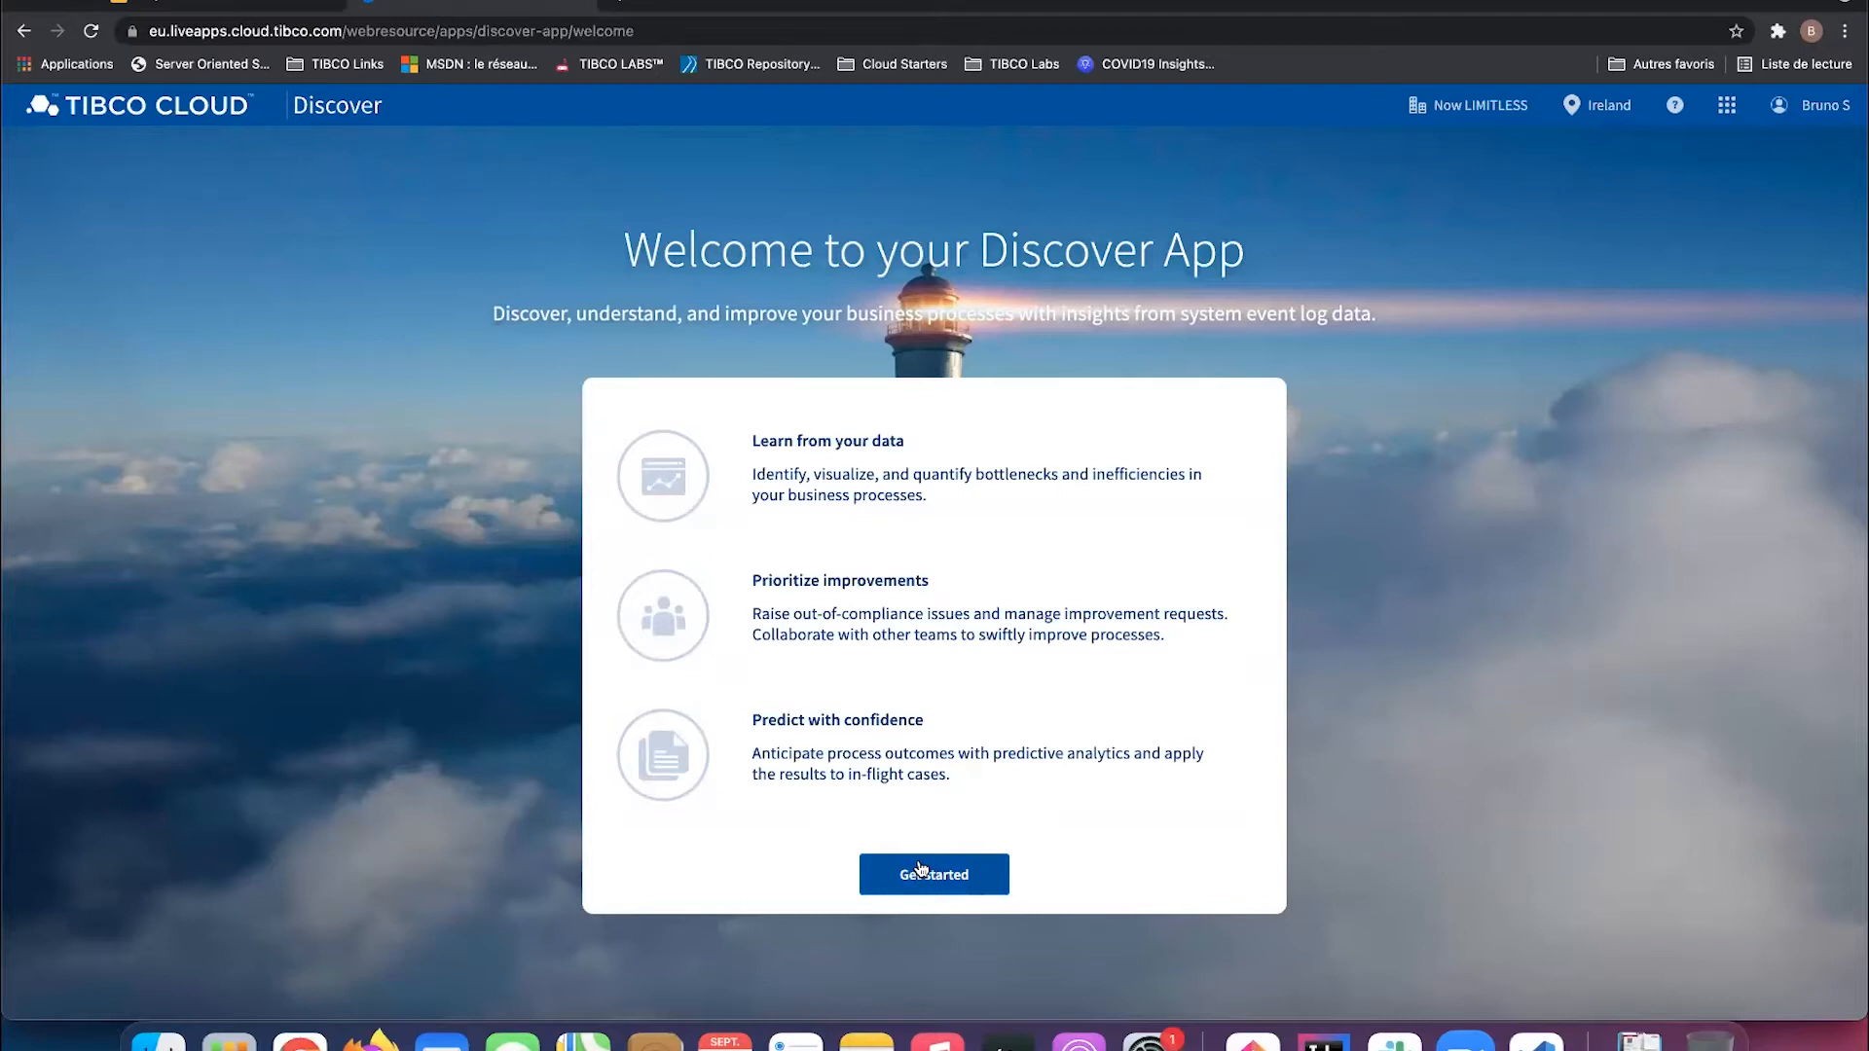
Step: Open the analytics overview of the Money Requests analysis from the process analyses list
left_click(919, 875)
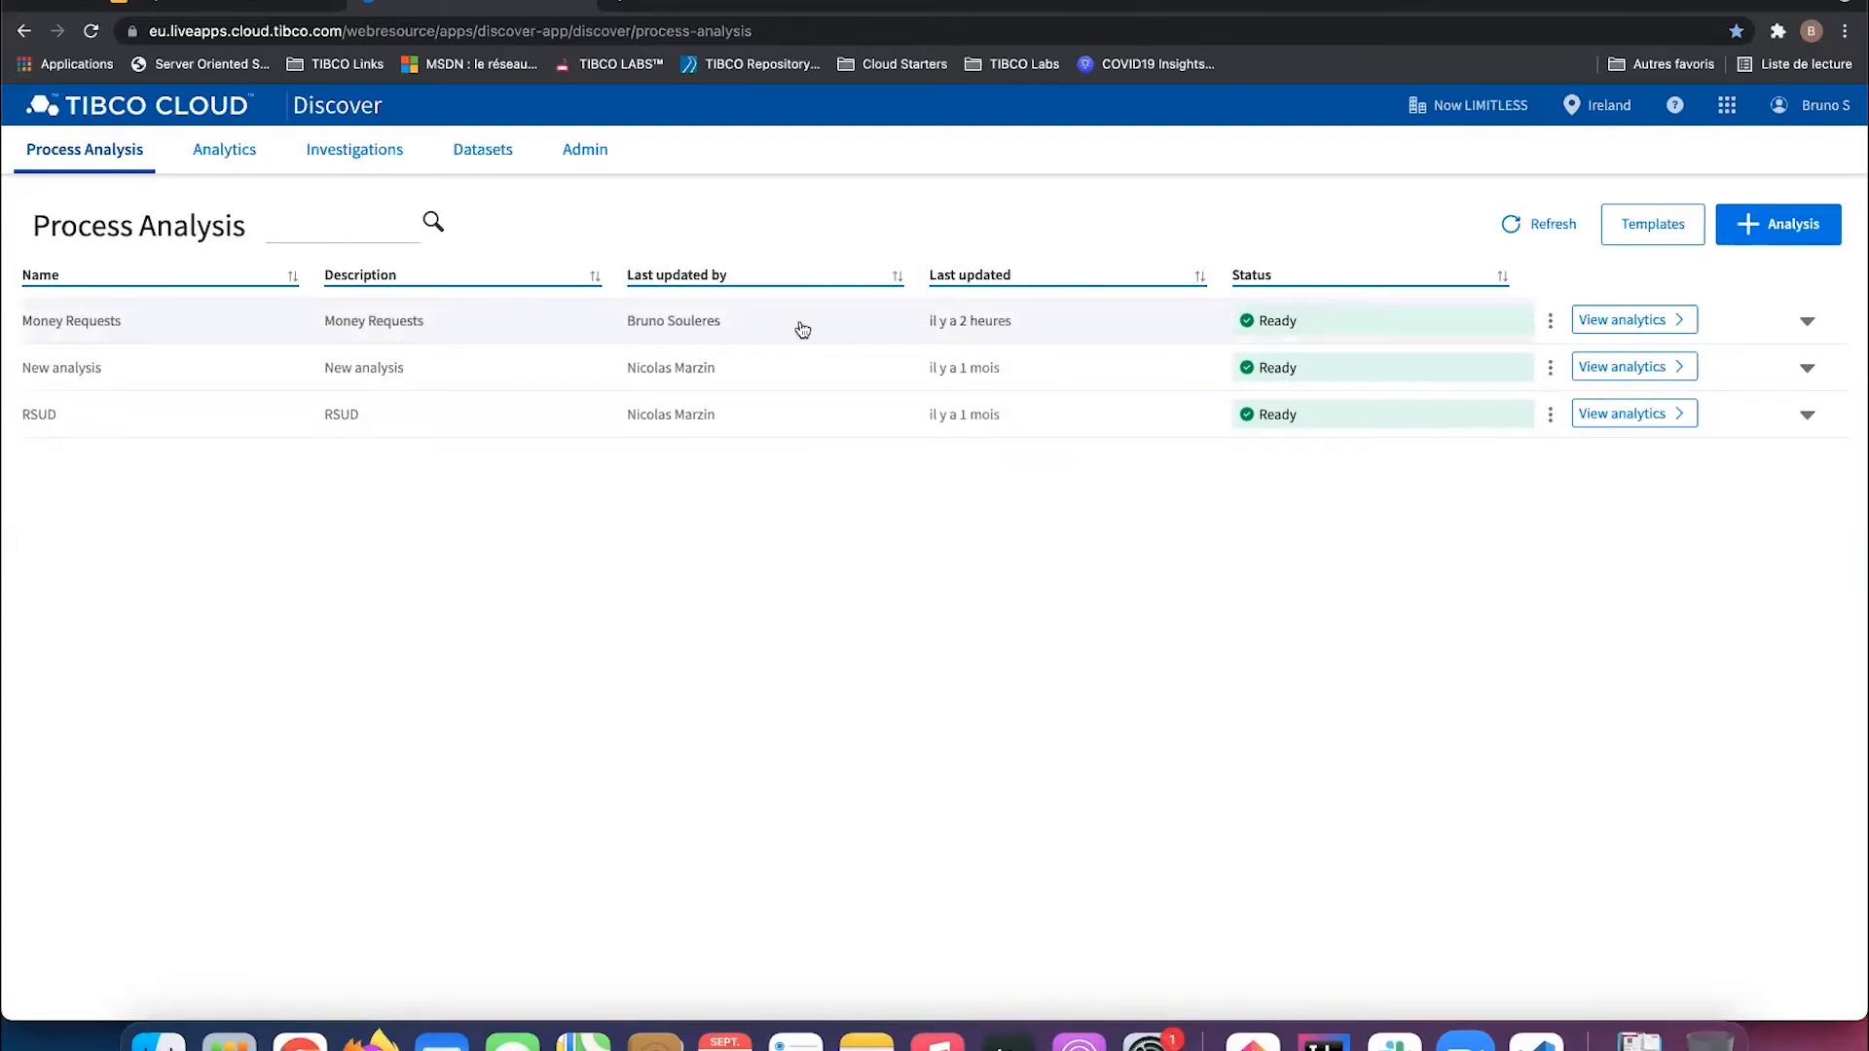
left_click(1631, 319)
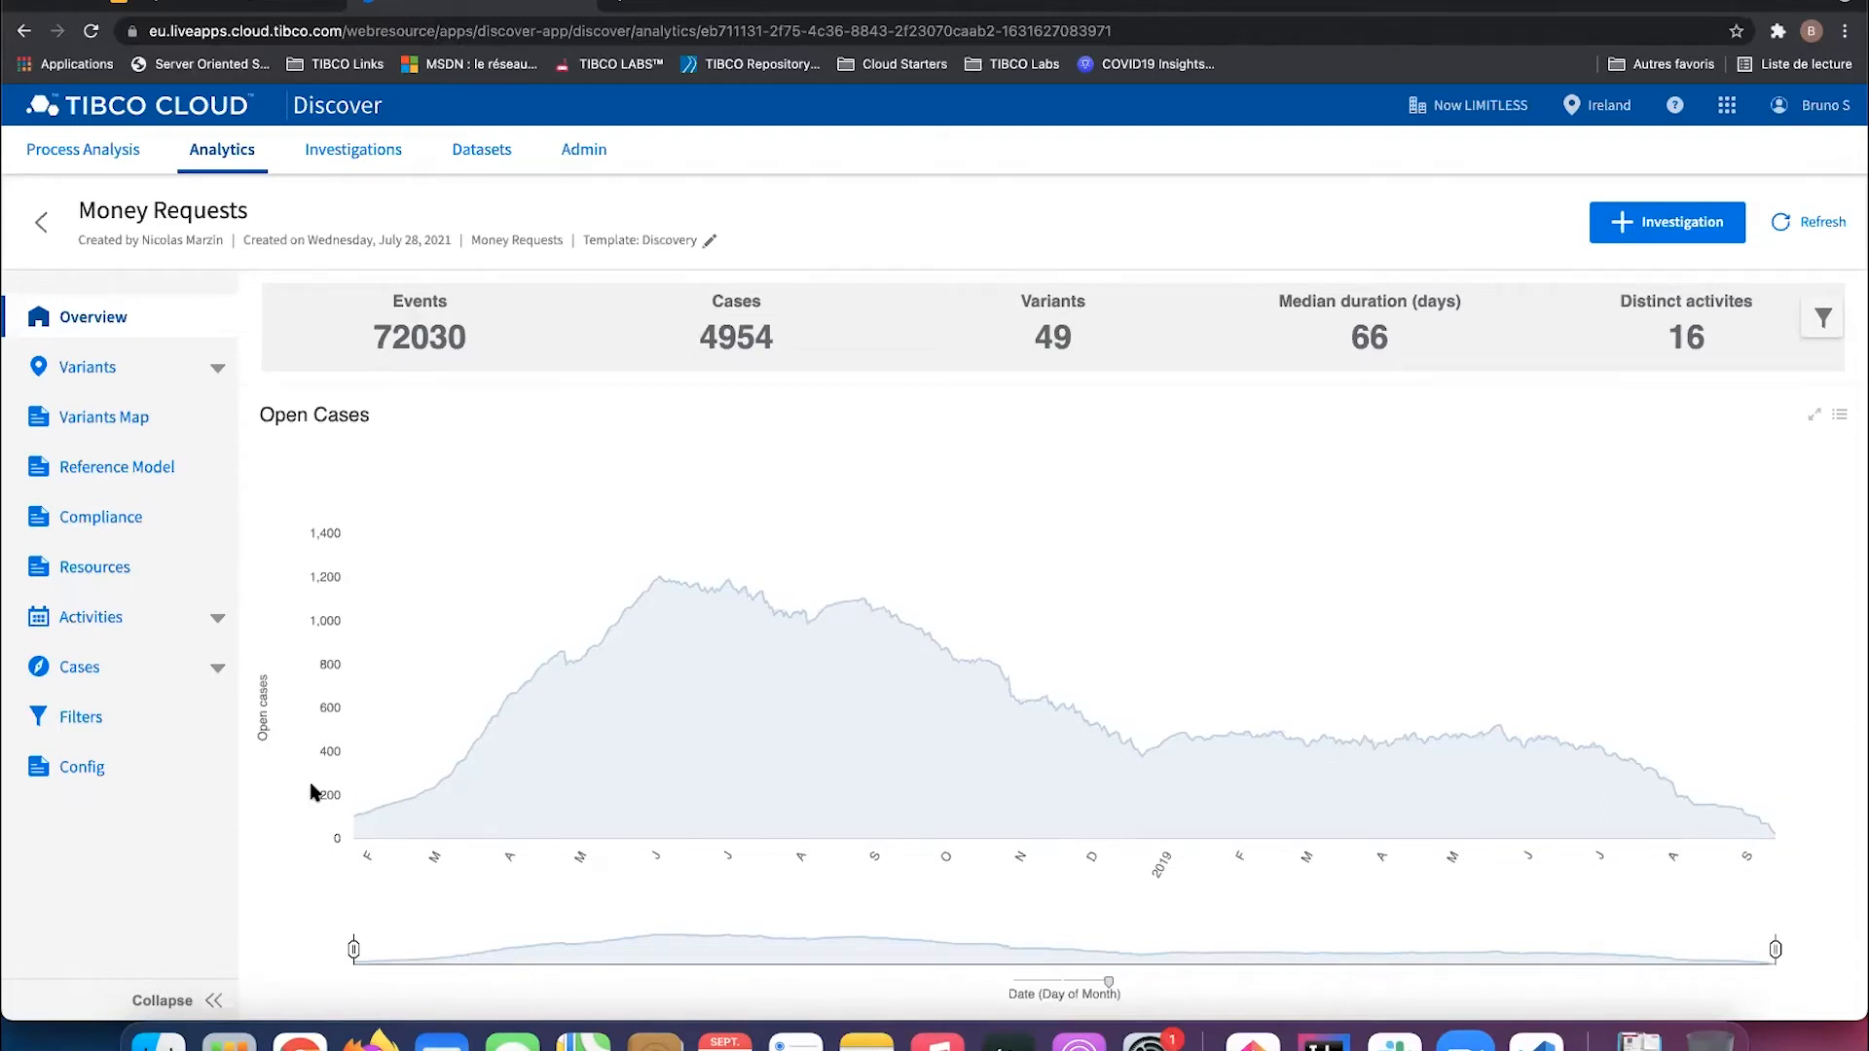
Step: On the Variants Selection page, select variants 11 and 1
left_click(90, 367)
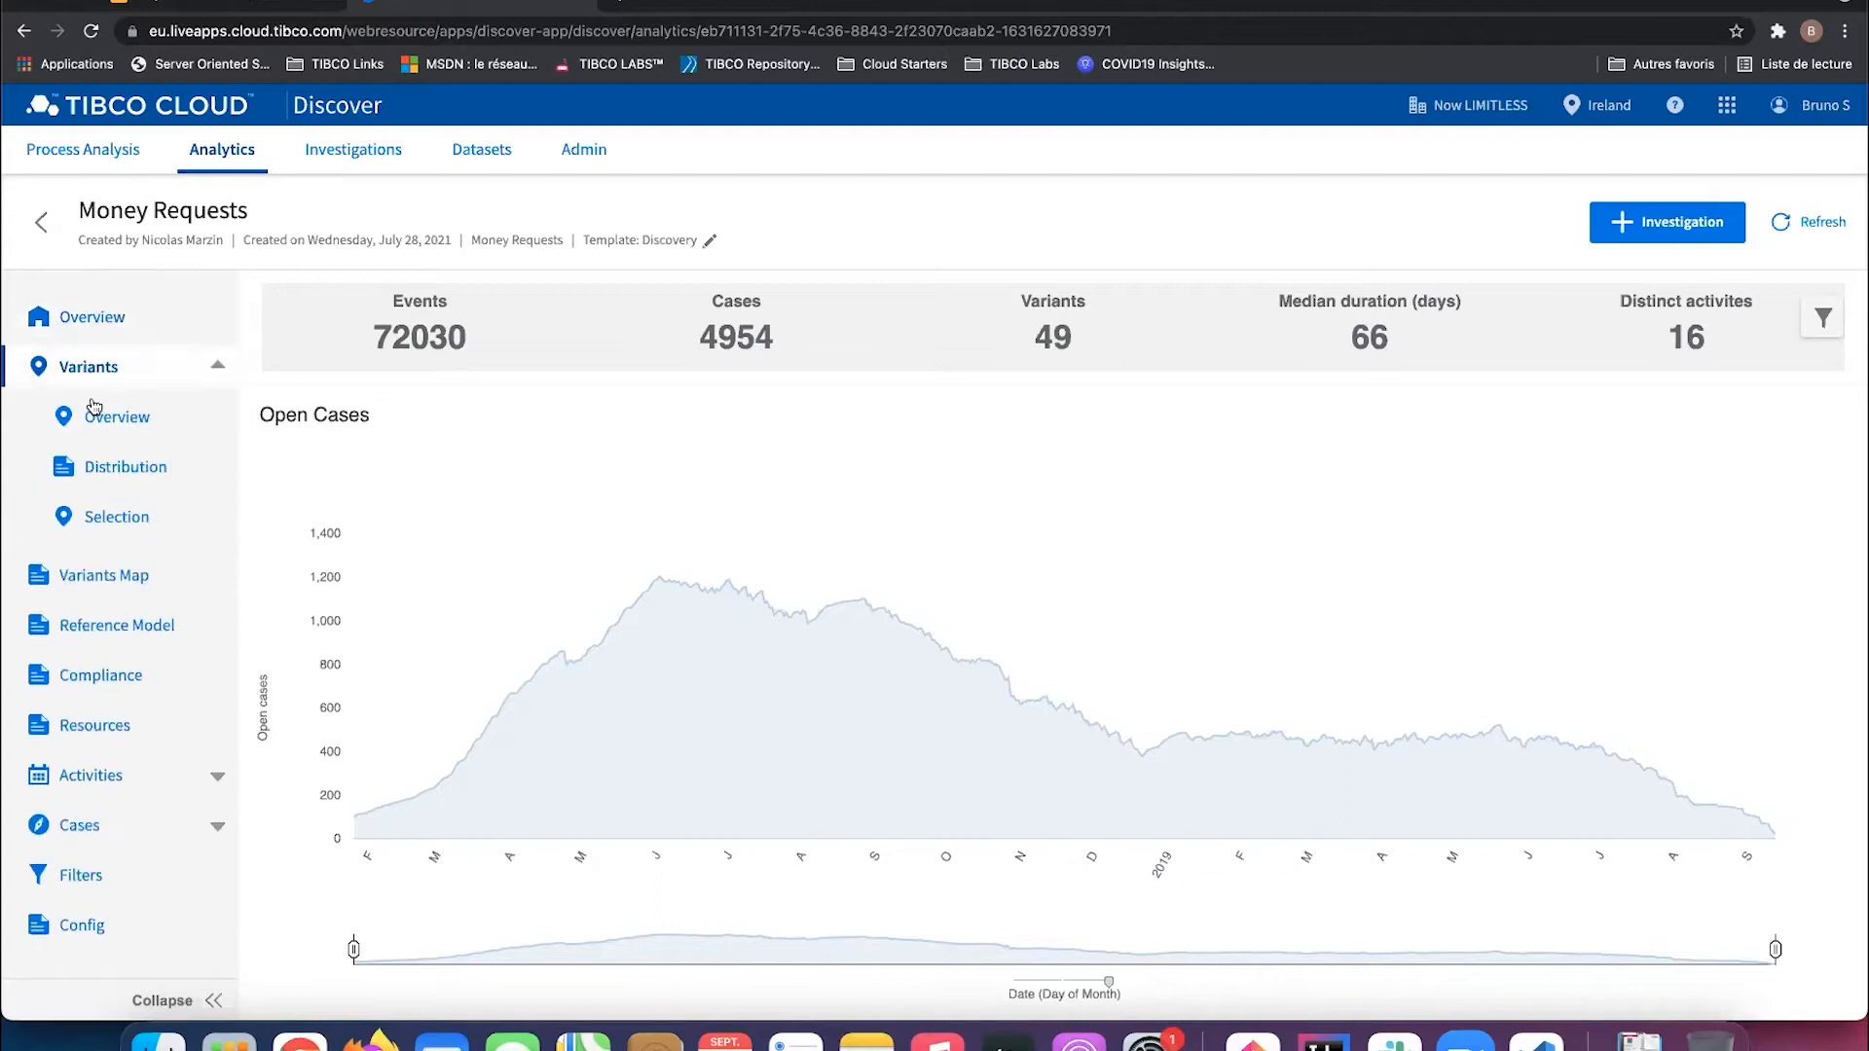
left_click(94, 518)
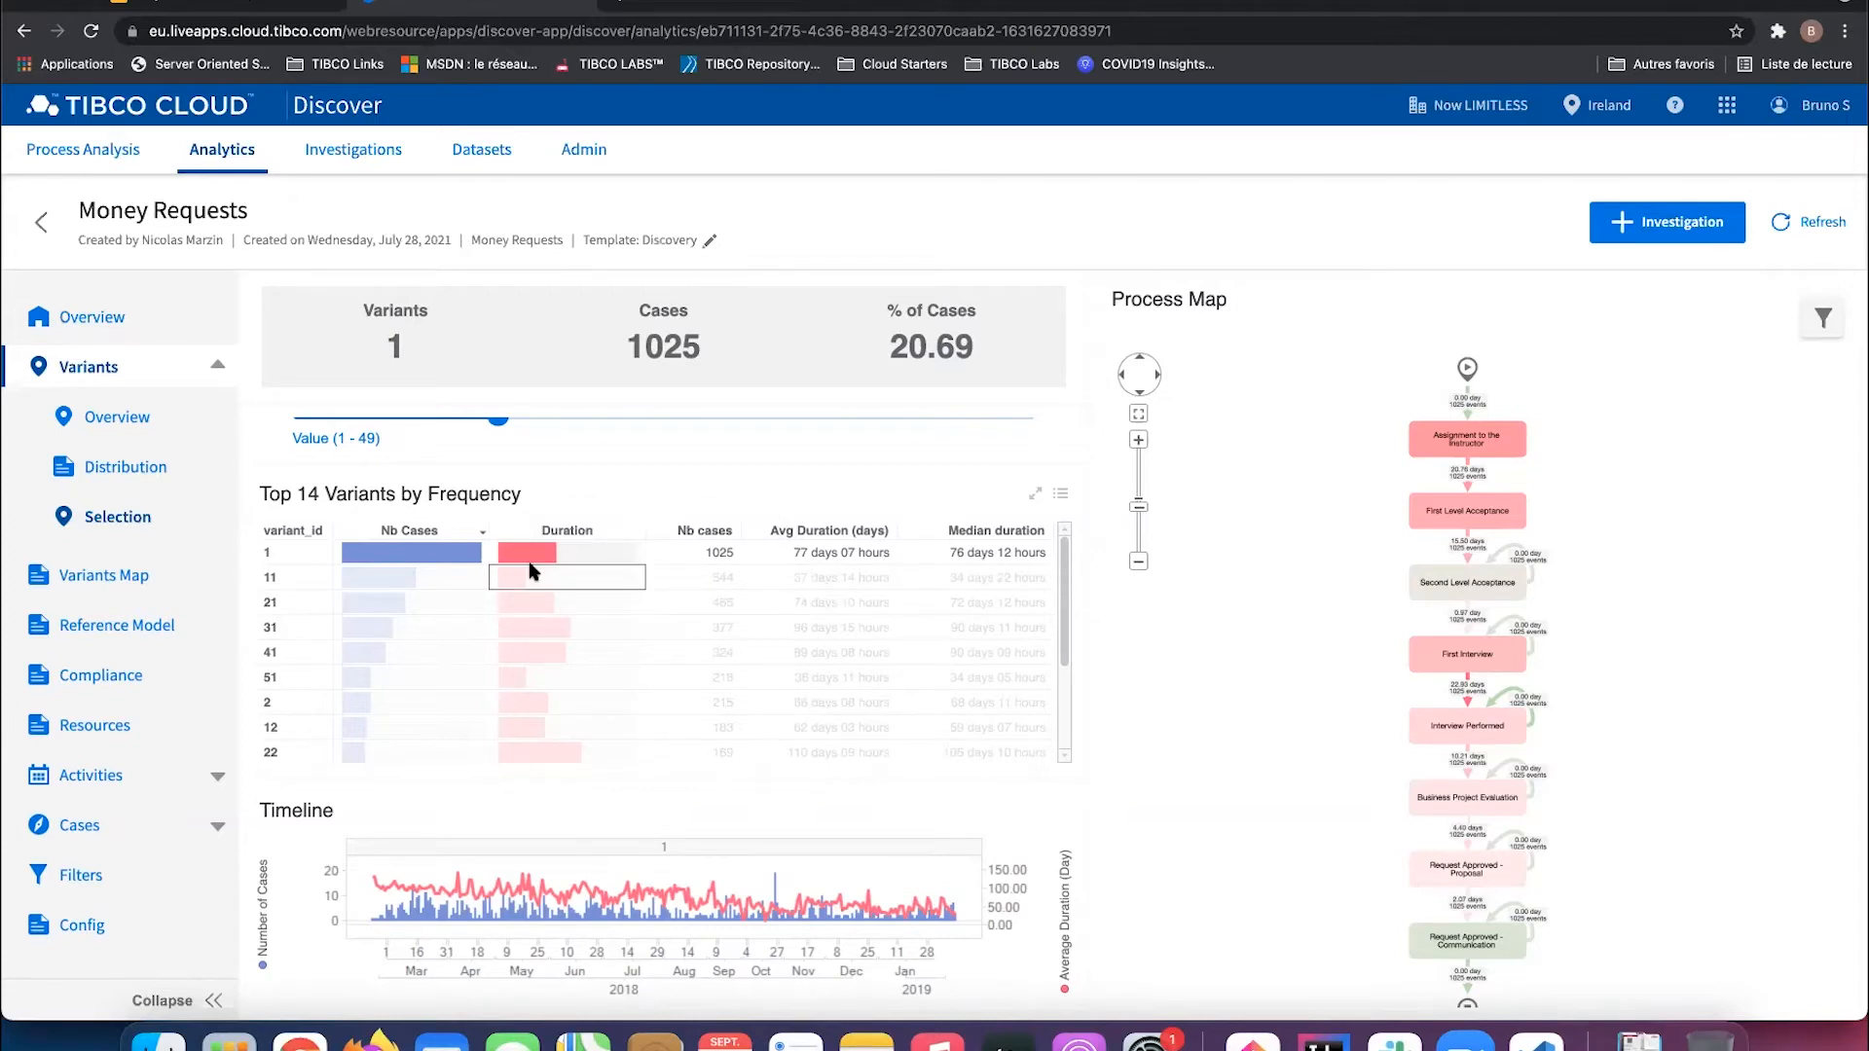
mouse_move(532, 571)
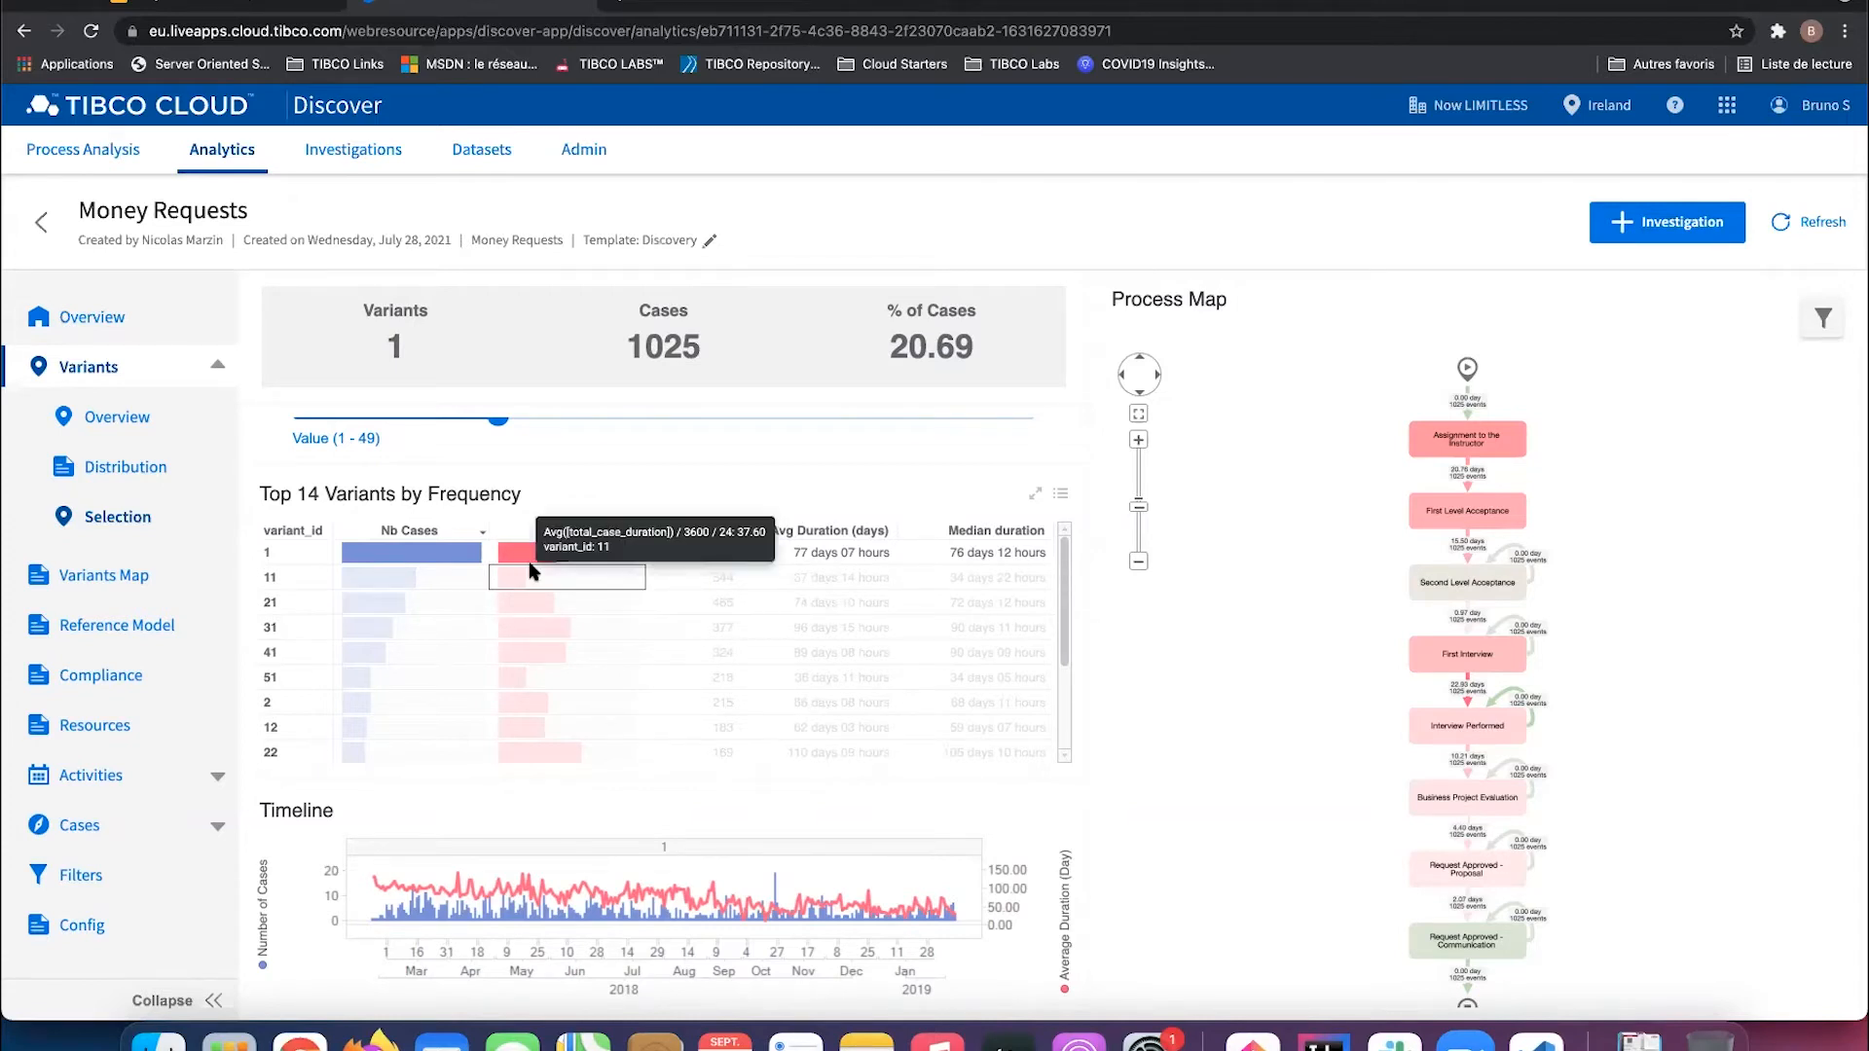
left_click(473, 567)
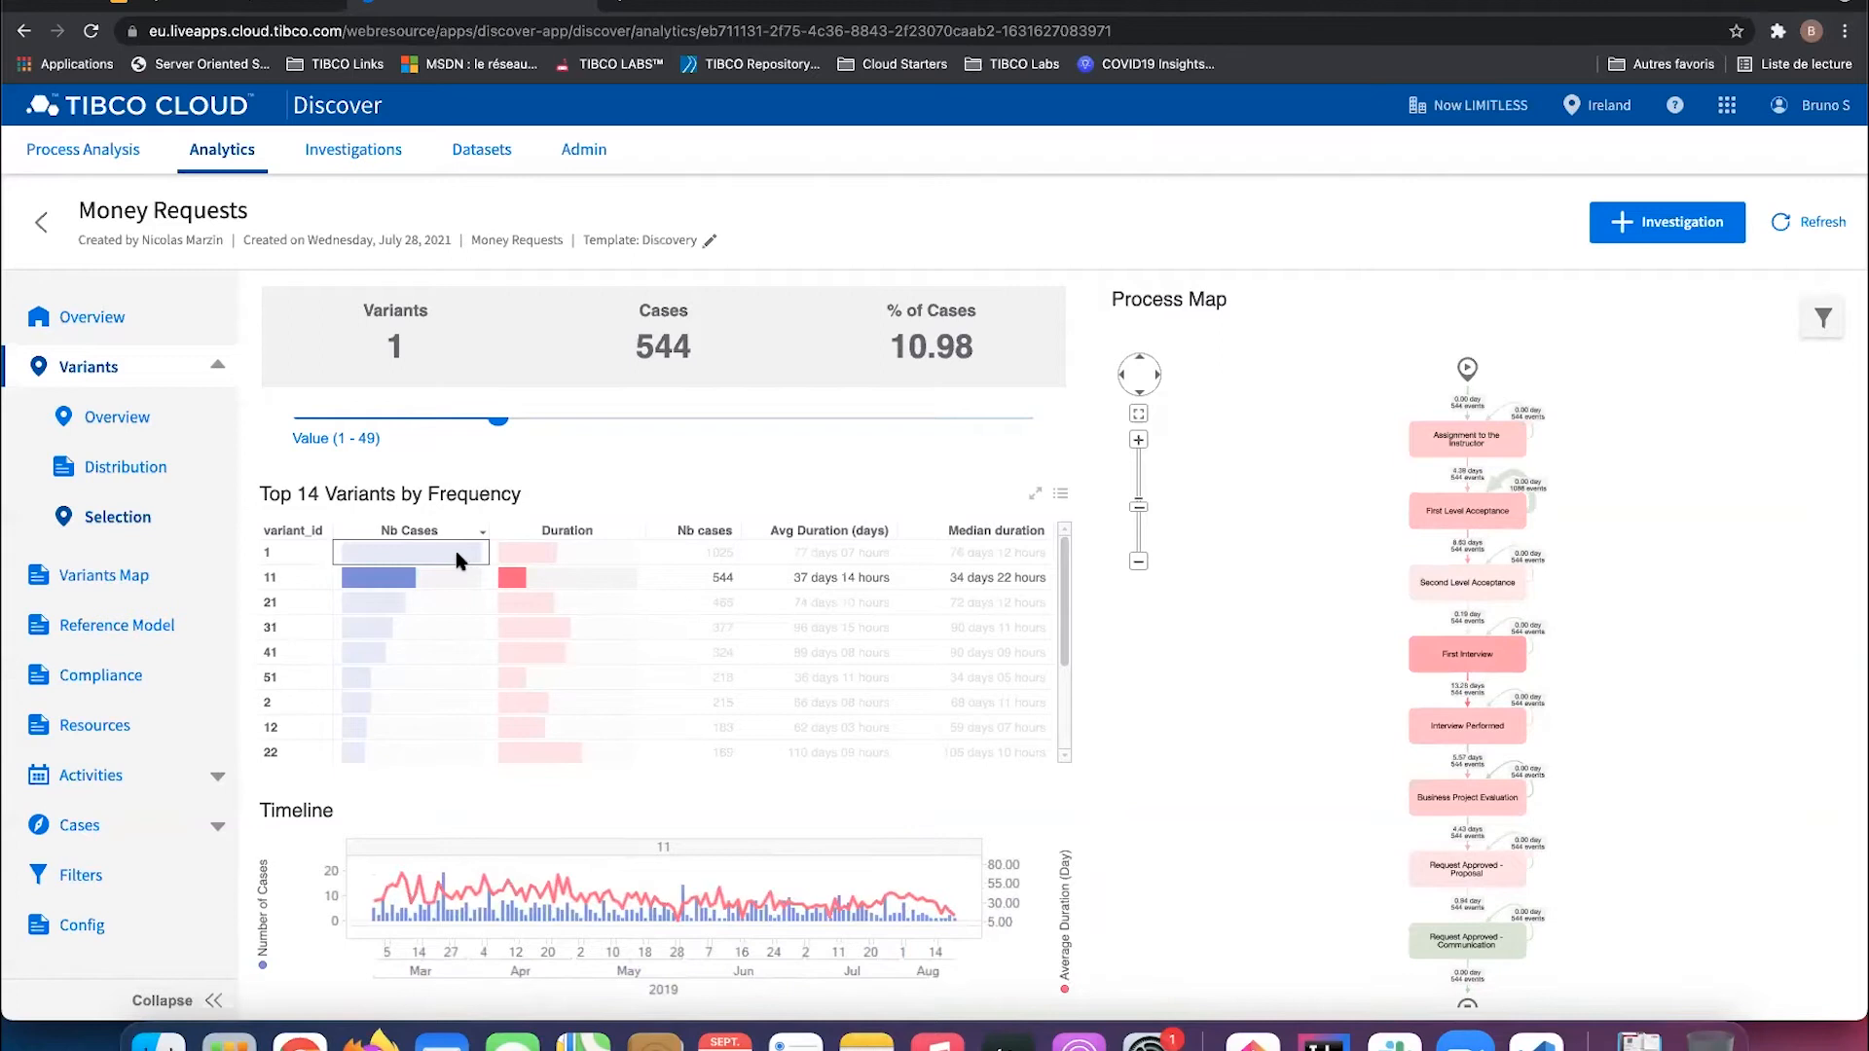
left_click(461, 553, "ctrl")
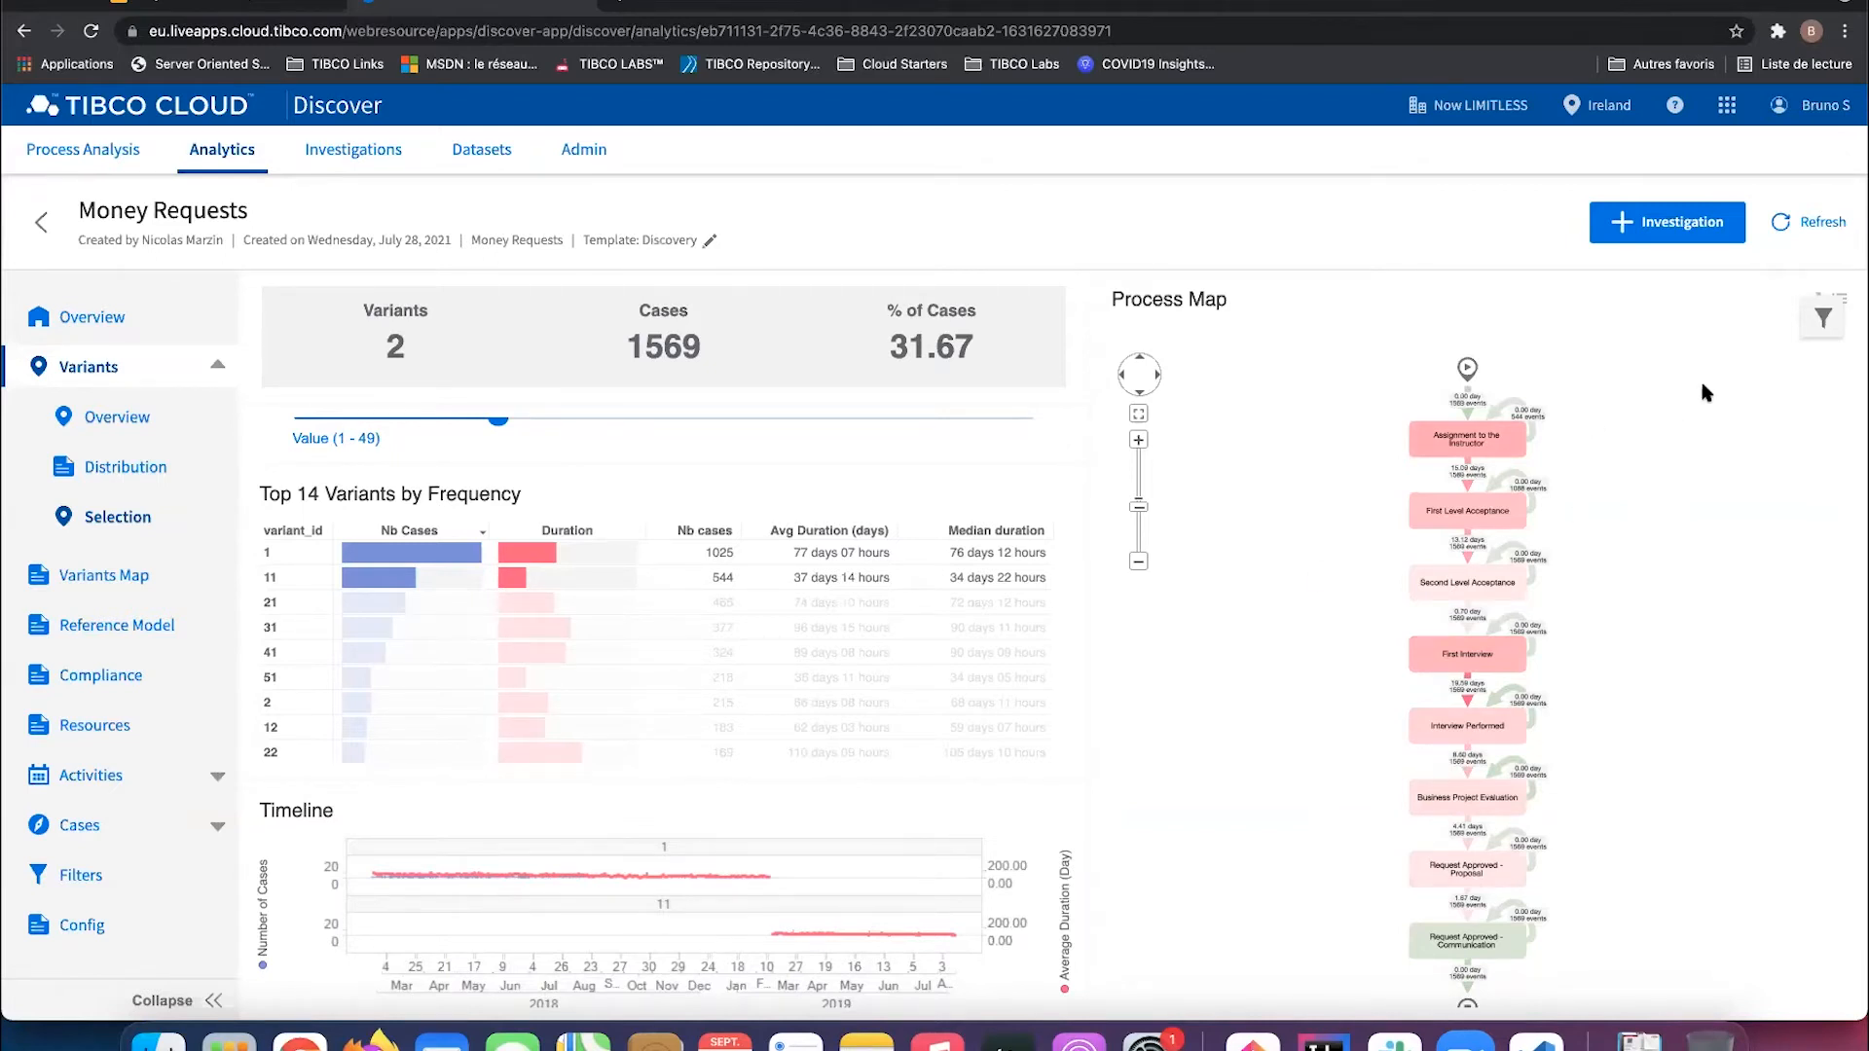
Step: Open and close the filter panel, then show the TIBCO Cloud capabilities panel
left_click(1821, 317)
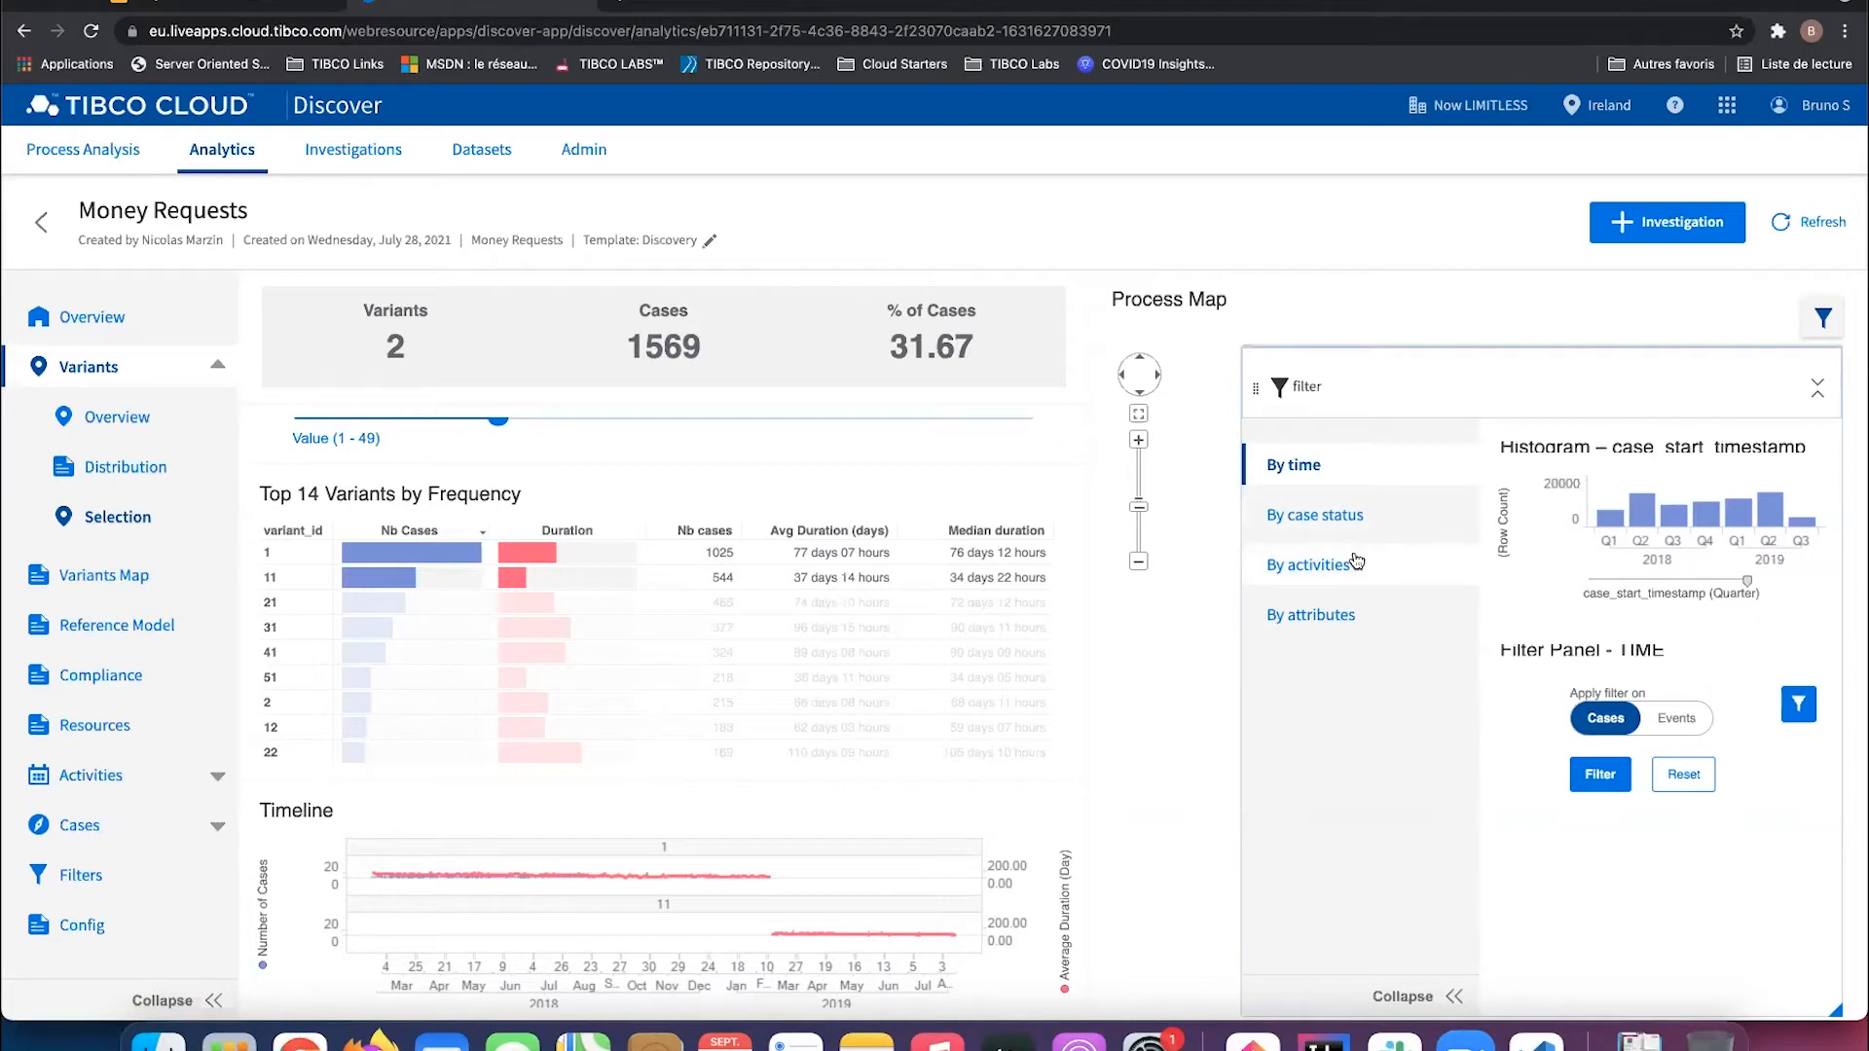
left_click(1824, 322)
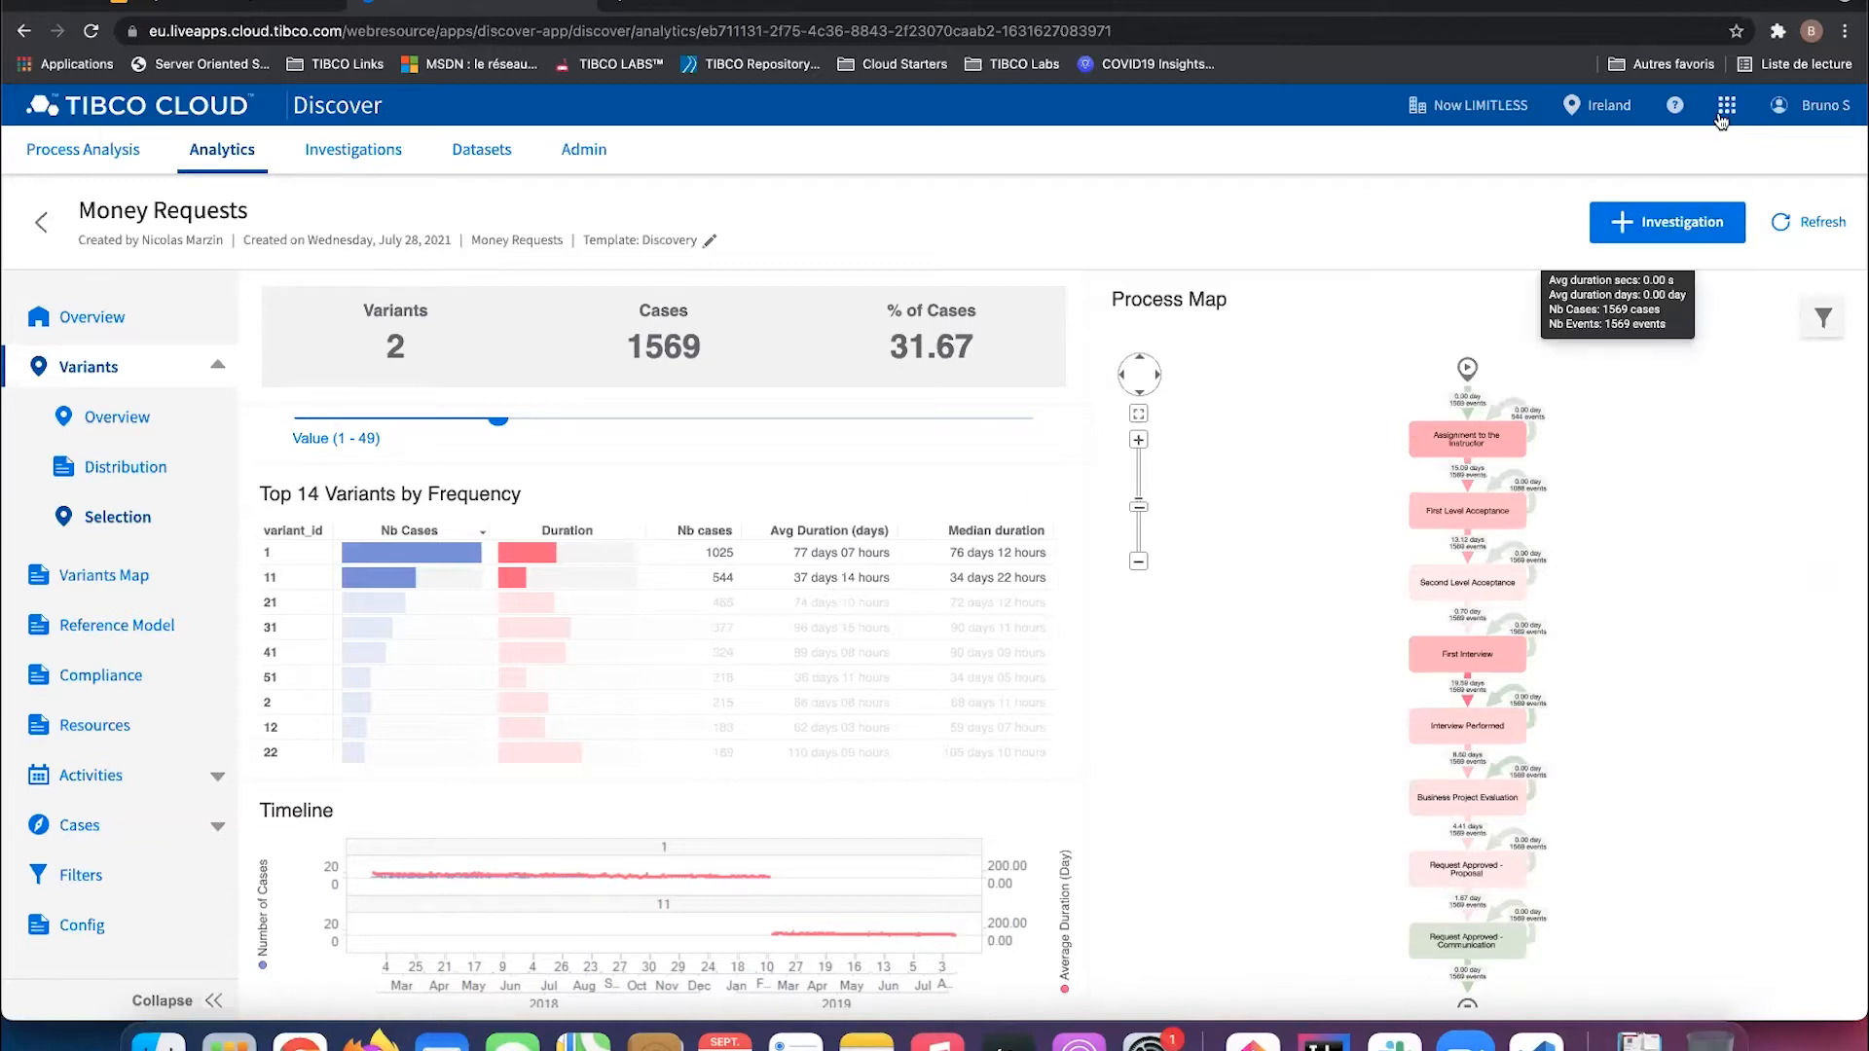
left_click(1722, 112)
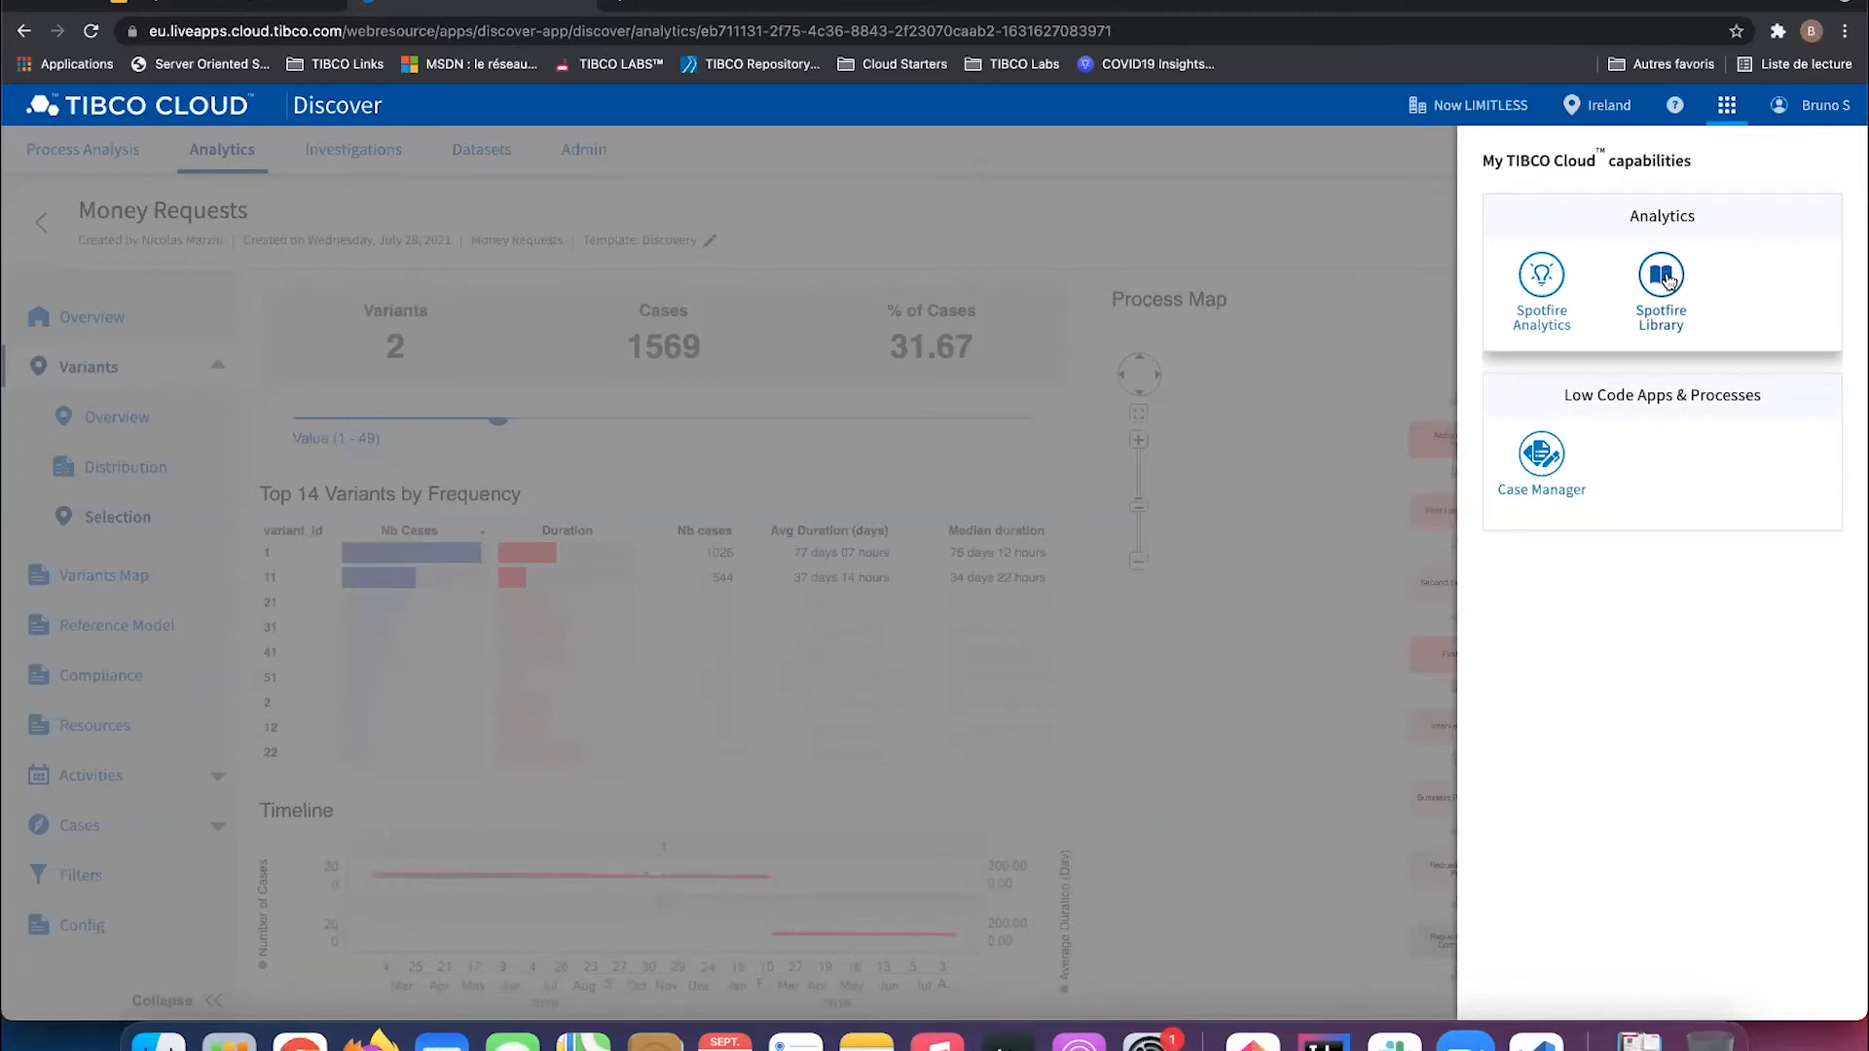
Step: Open the project_discover_latest analysis from the Spotfire Library and view its Config page
left_click(1667, 281)
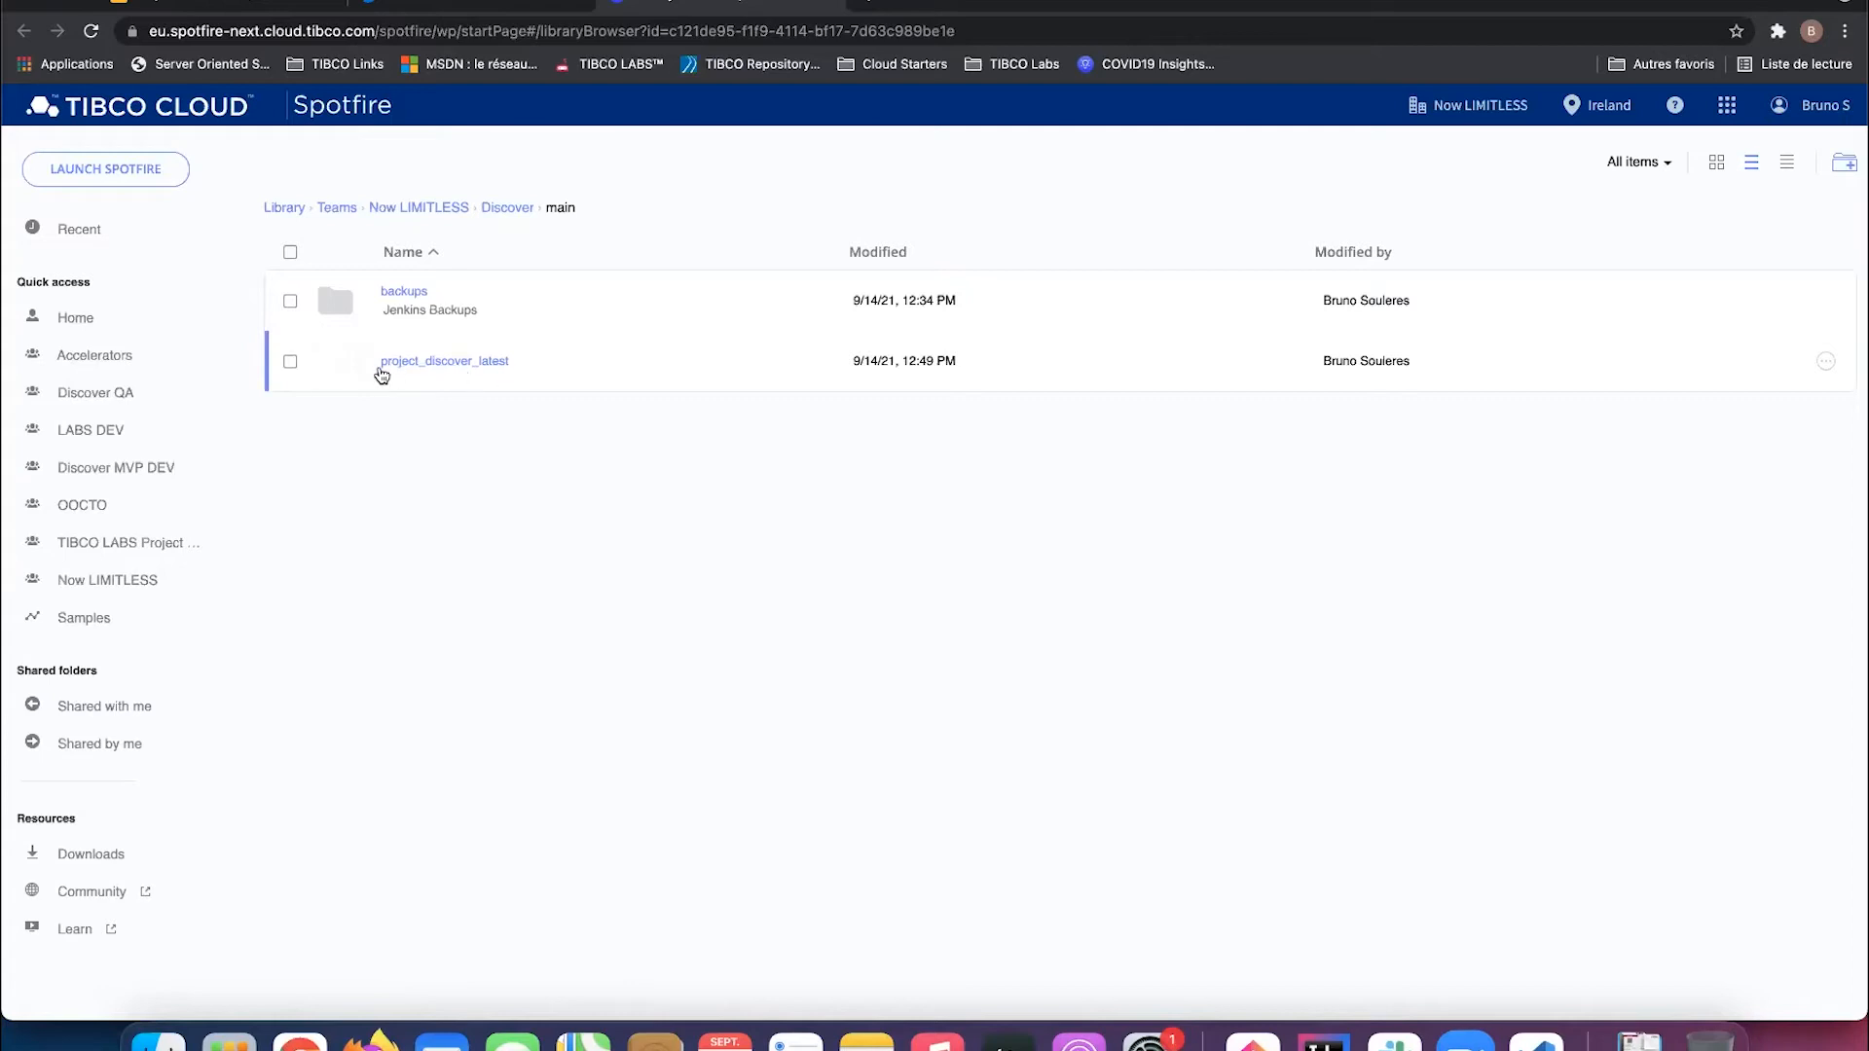
left_click(480, 365)
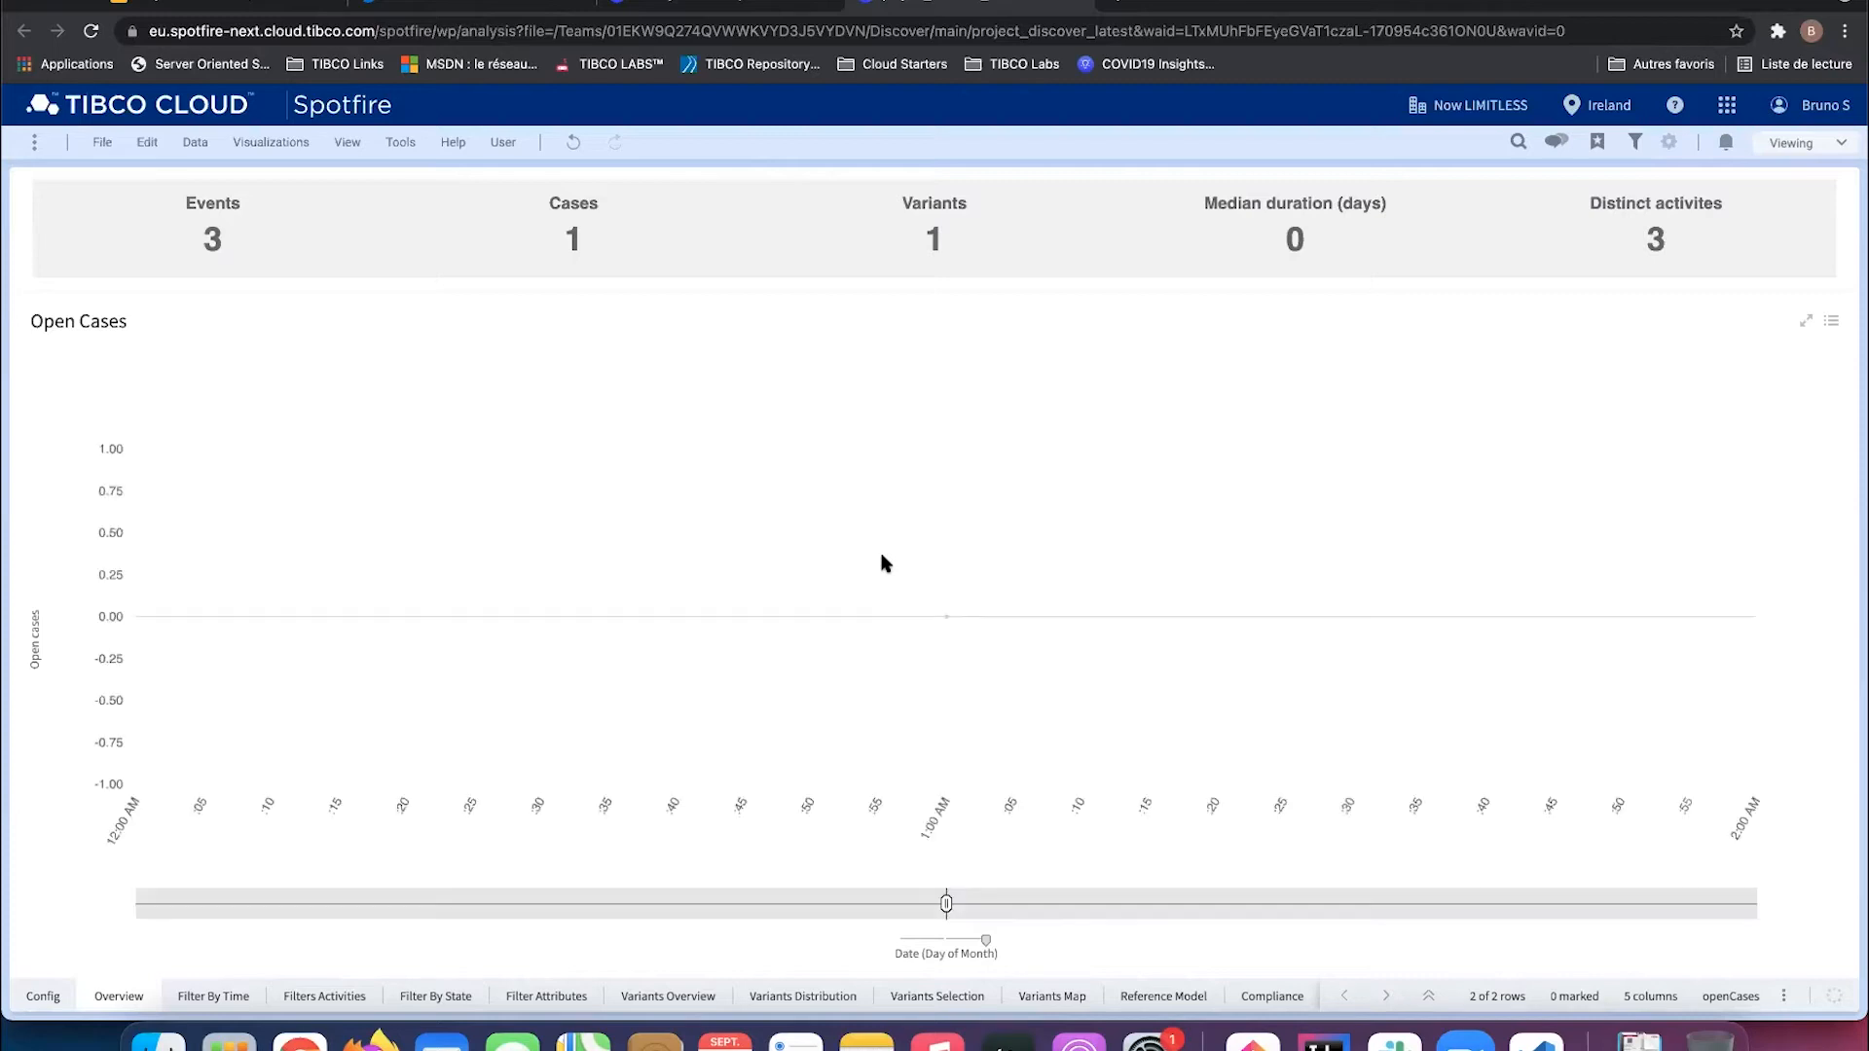
left_click(39, 996)
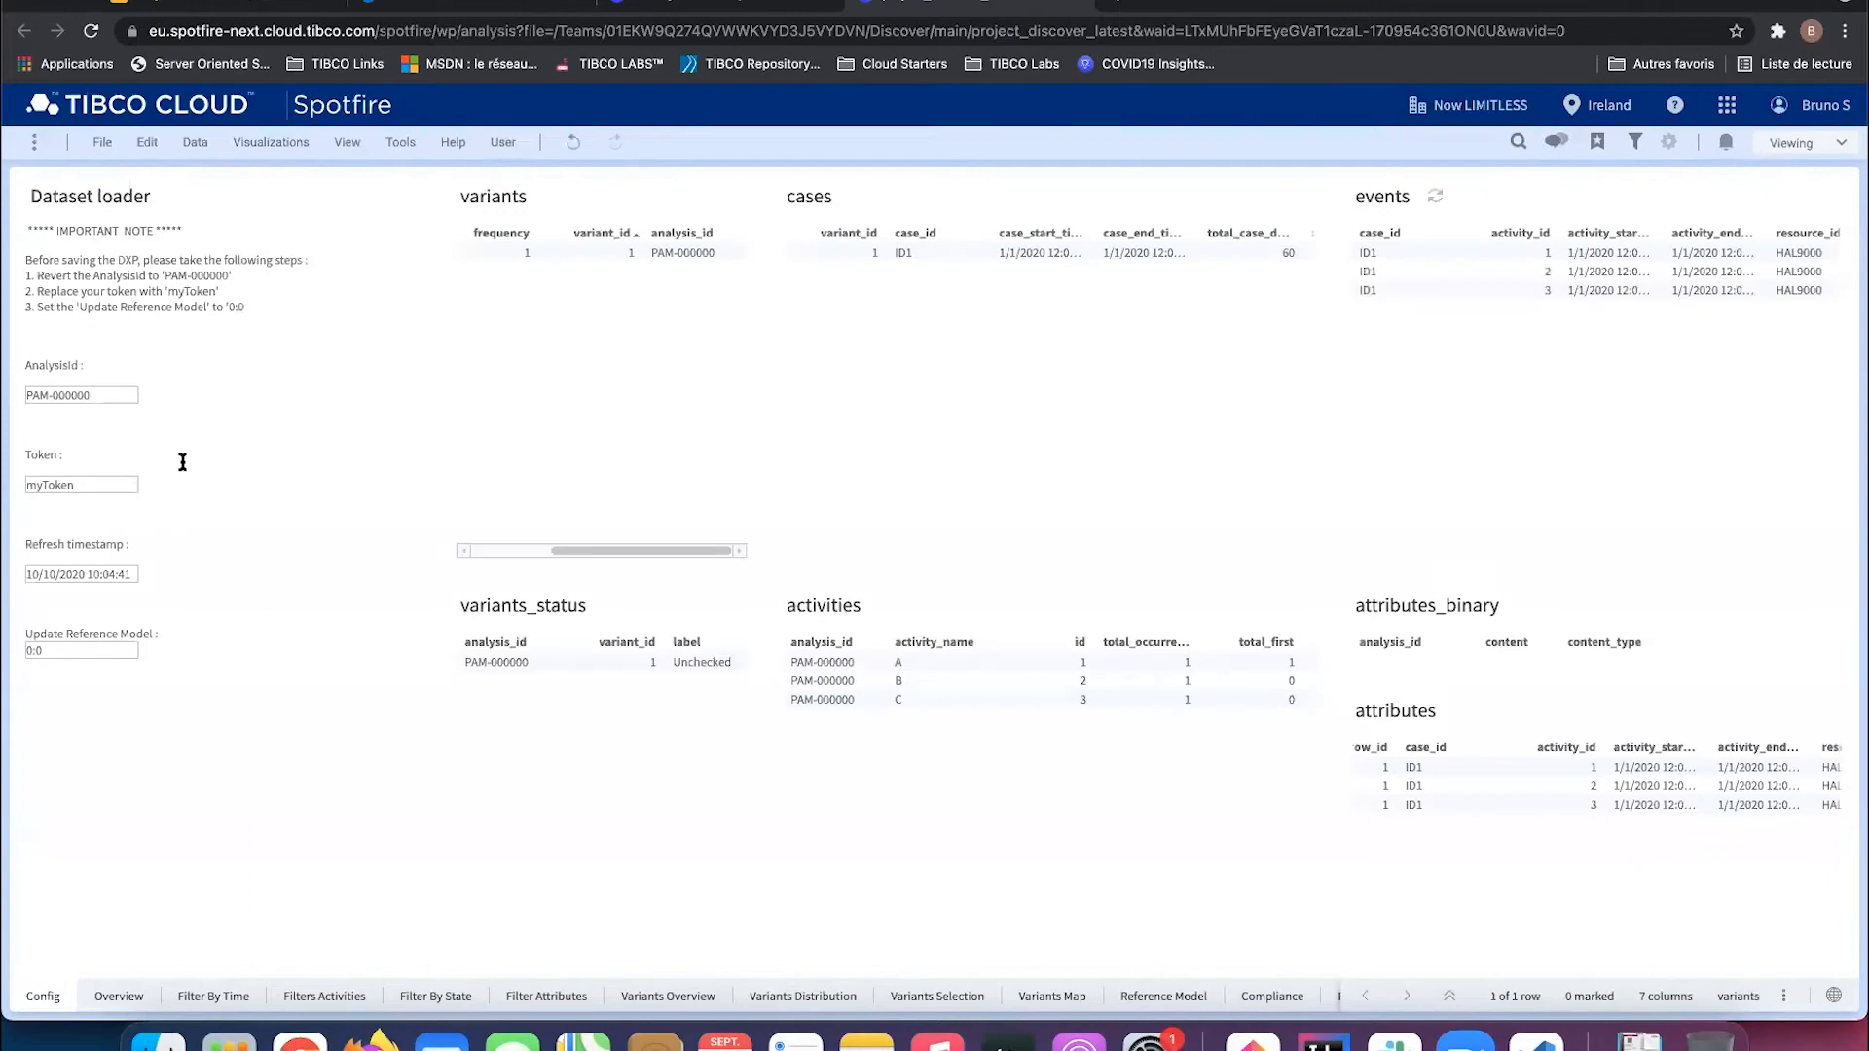
Step: Return to the Discover app and close the capabilities panel
left_click(685, 7)
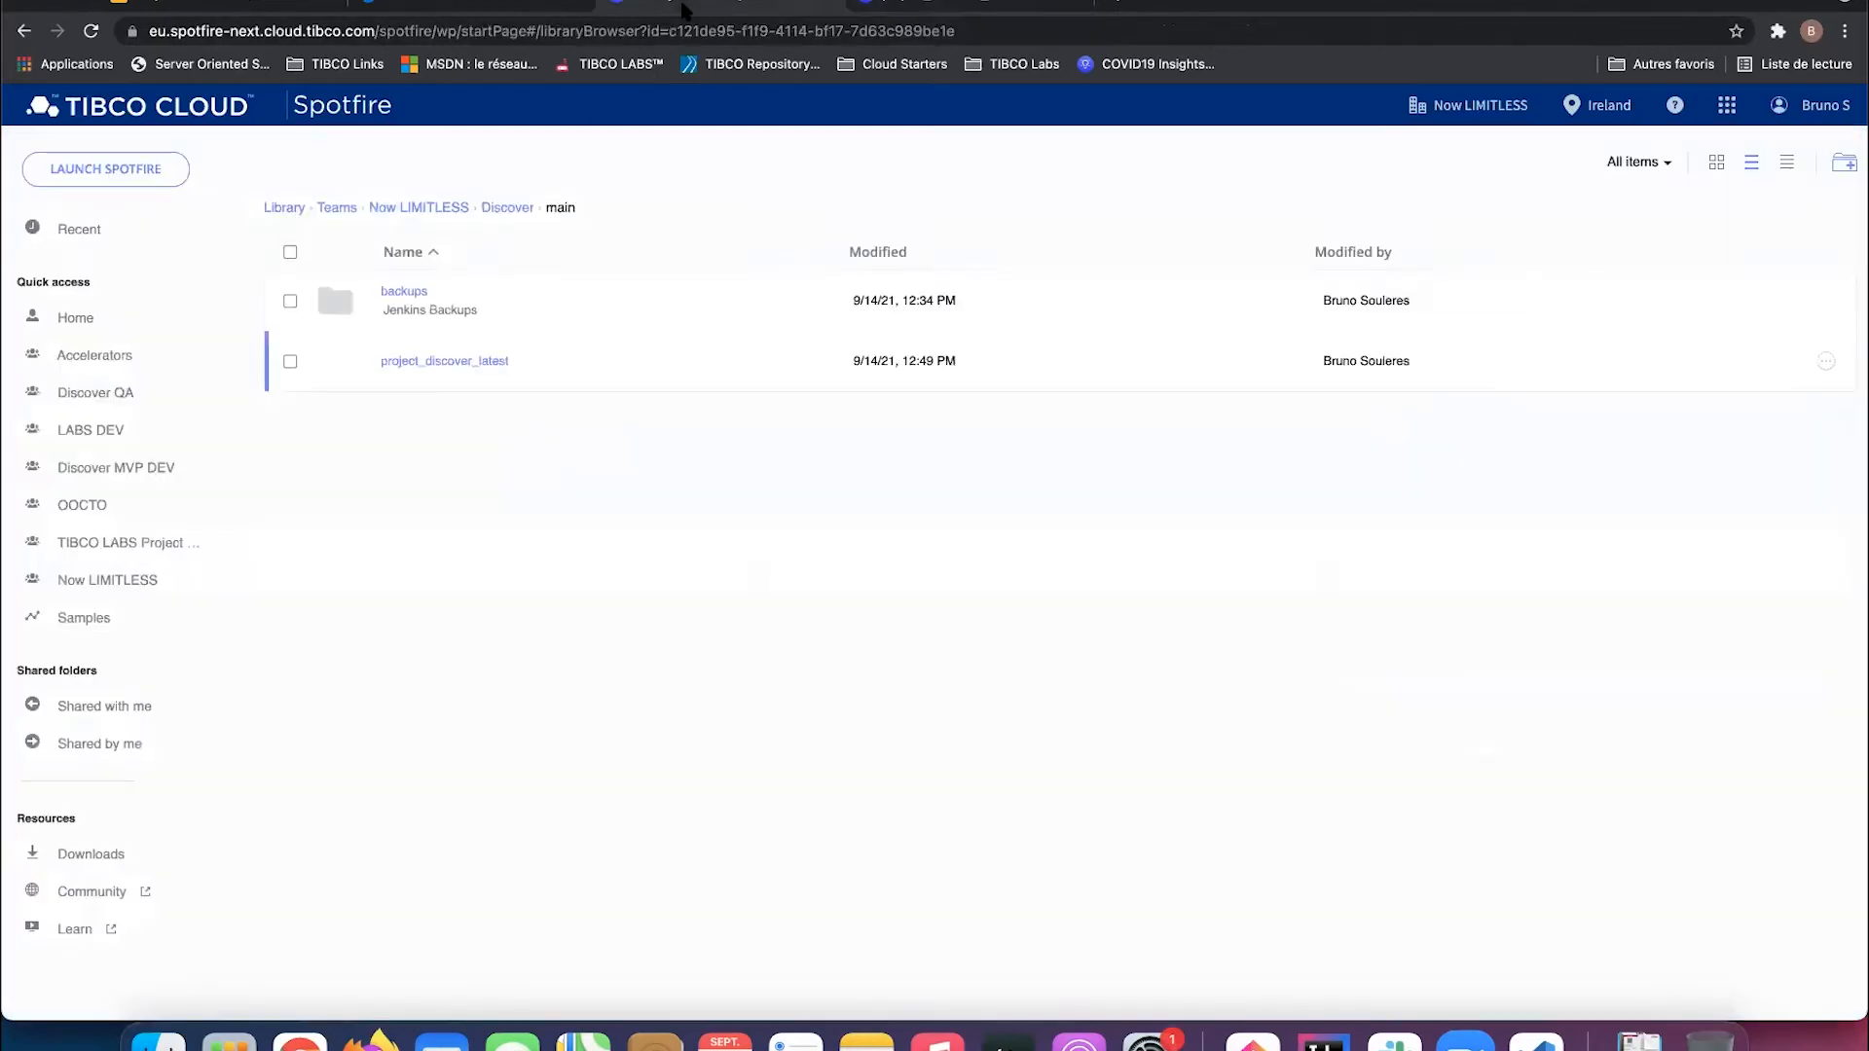
left_click(467, 10)
left_click(825, 176)
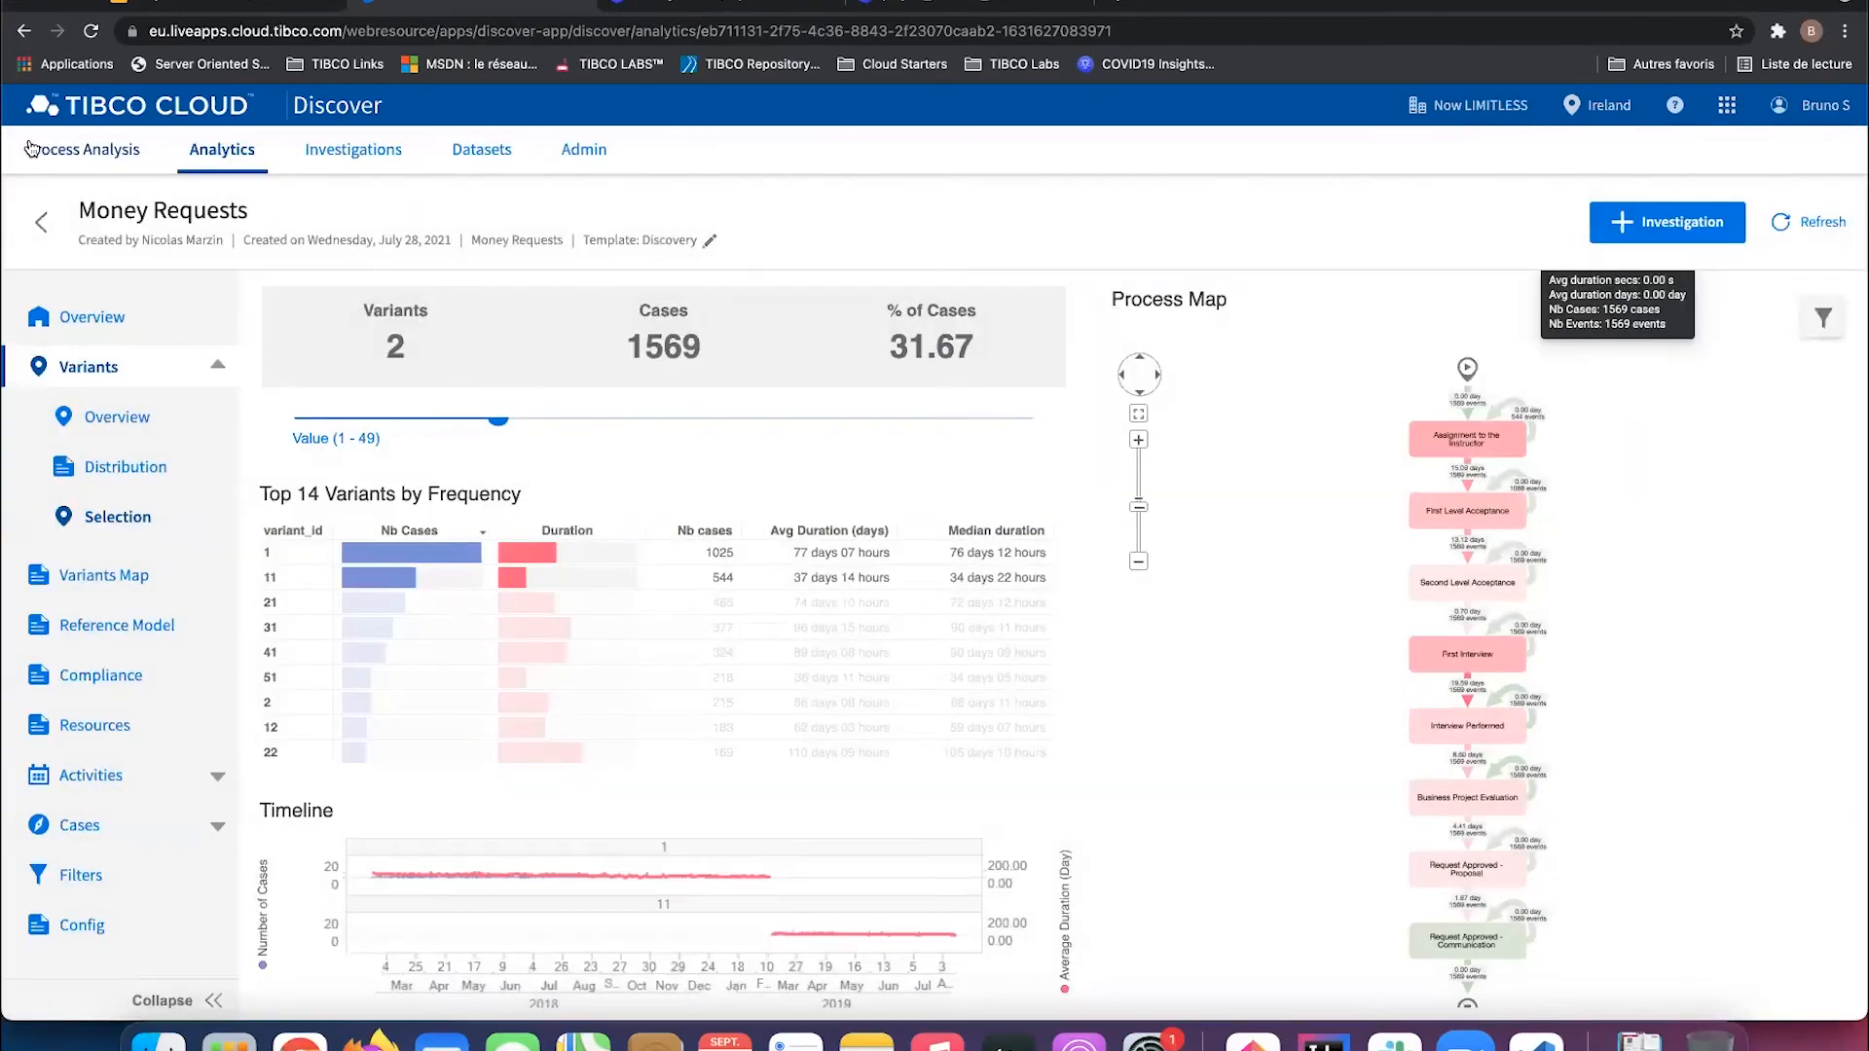
Step: Copy the Money Requests analysis ID into Spotfire's AnalysisId field and apply it
left_click(31, 147)
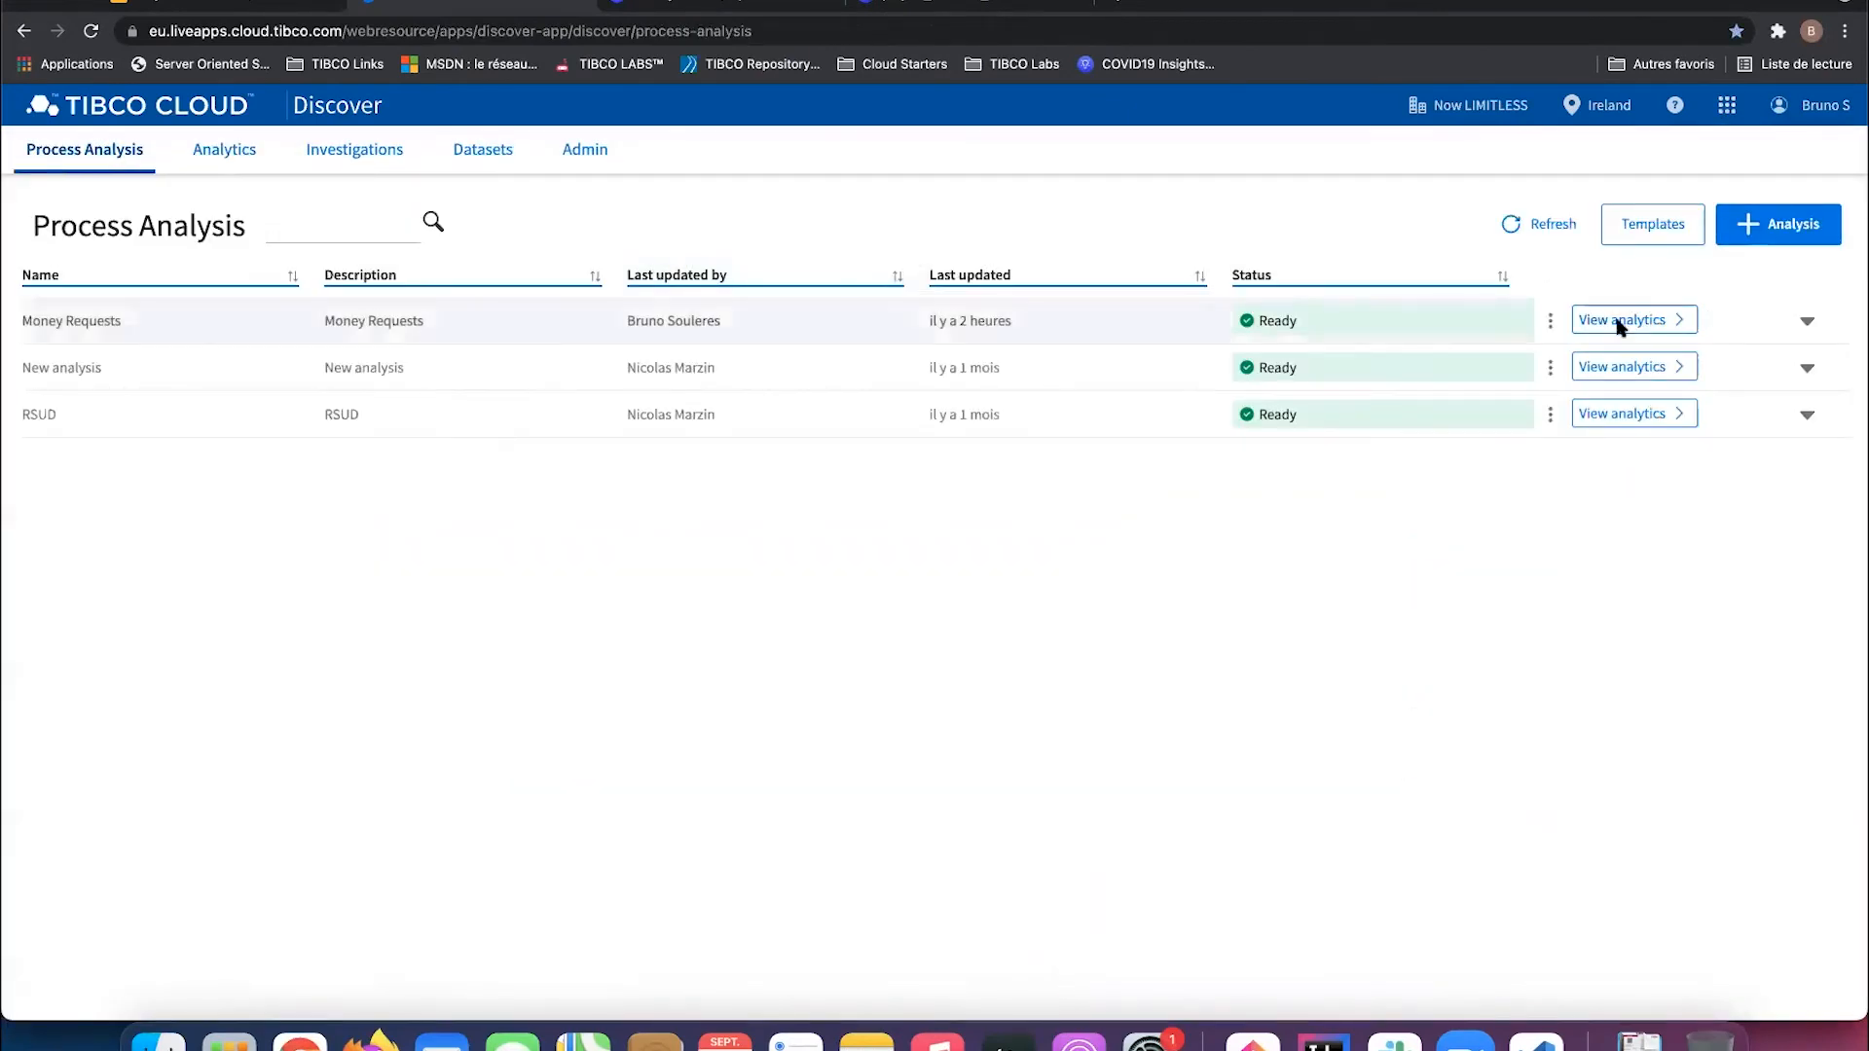
left_click(1807, 322)
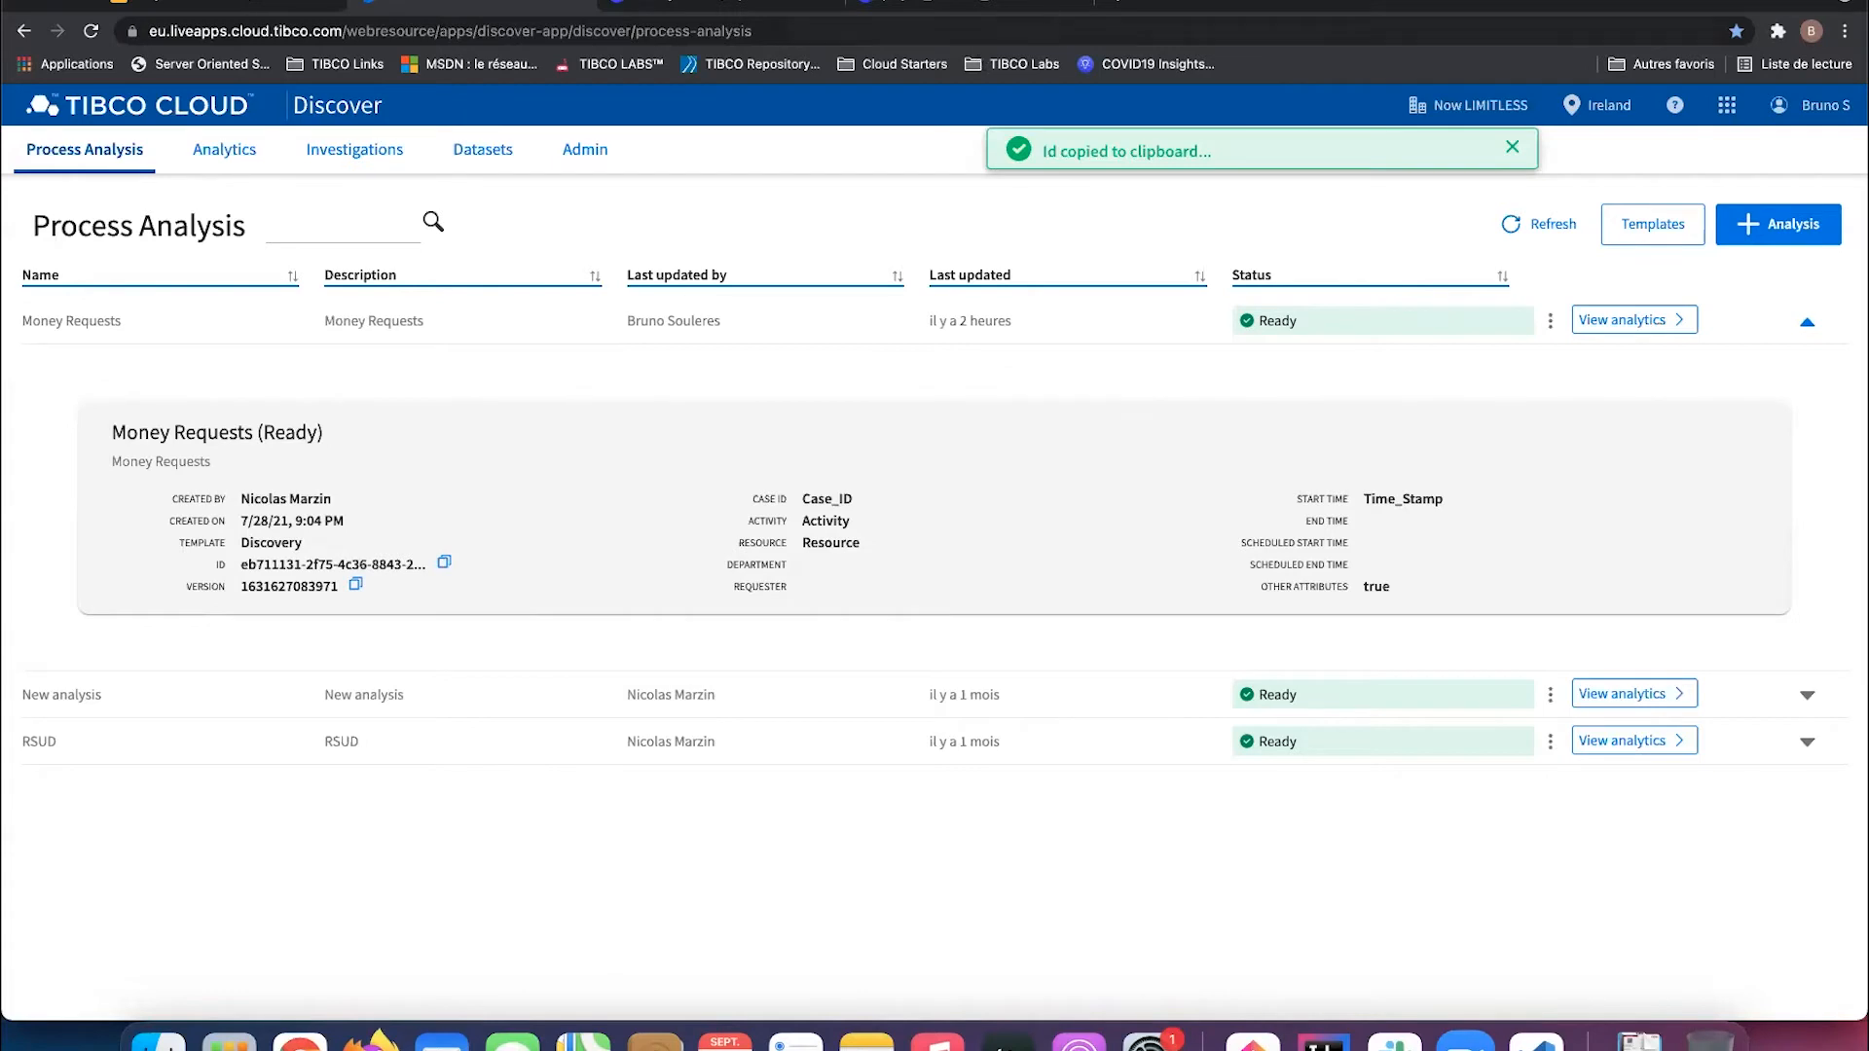
left_click(983, 3)
triple_click(30, 390)
key("ctrl+v")
key("Return")
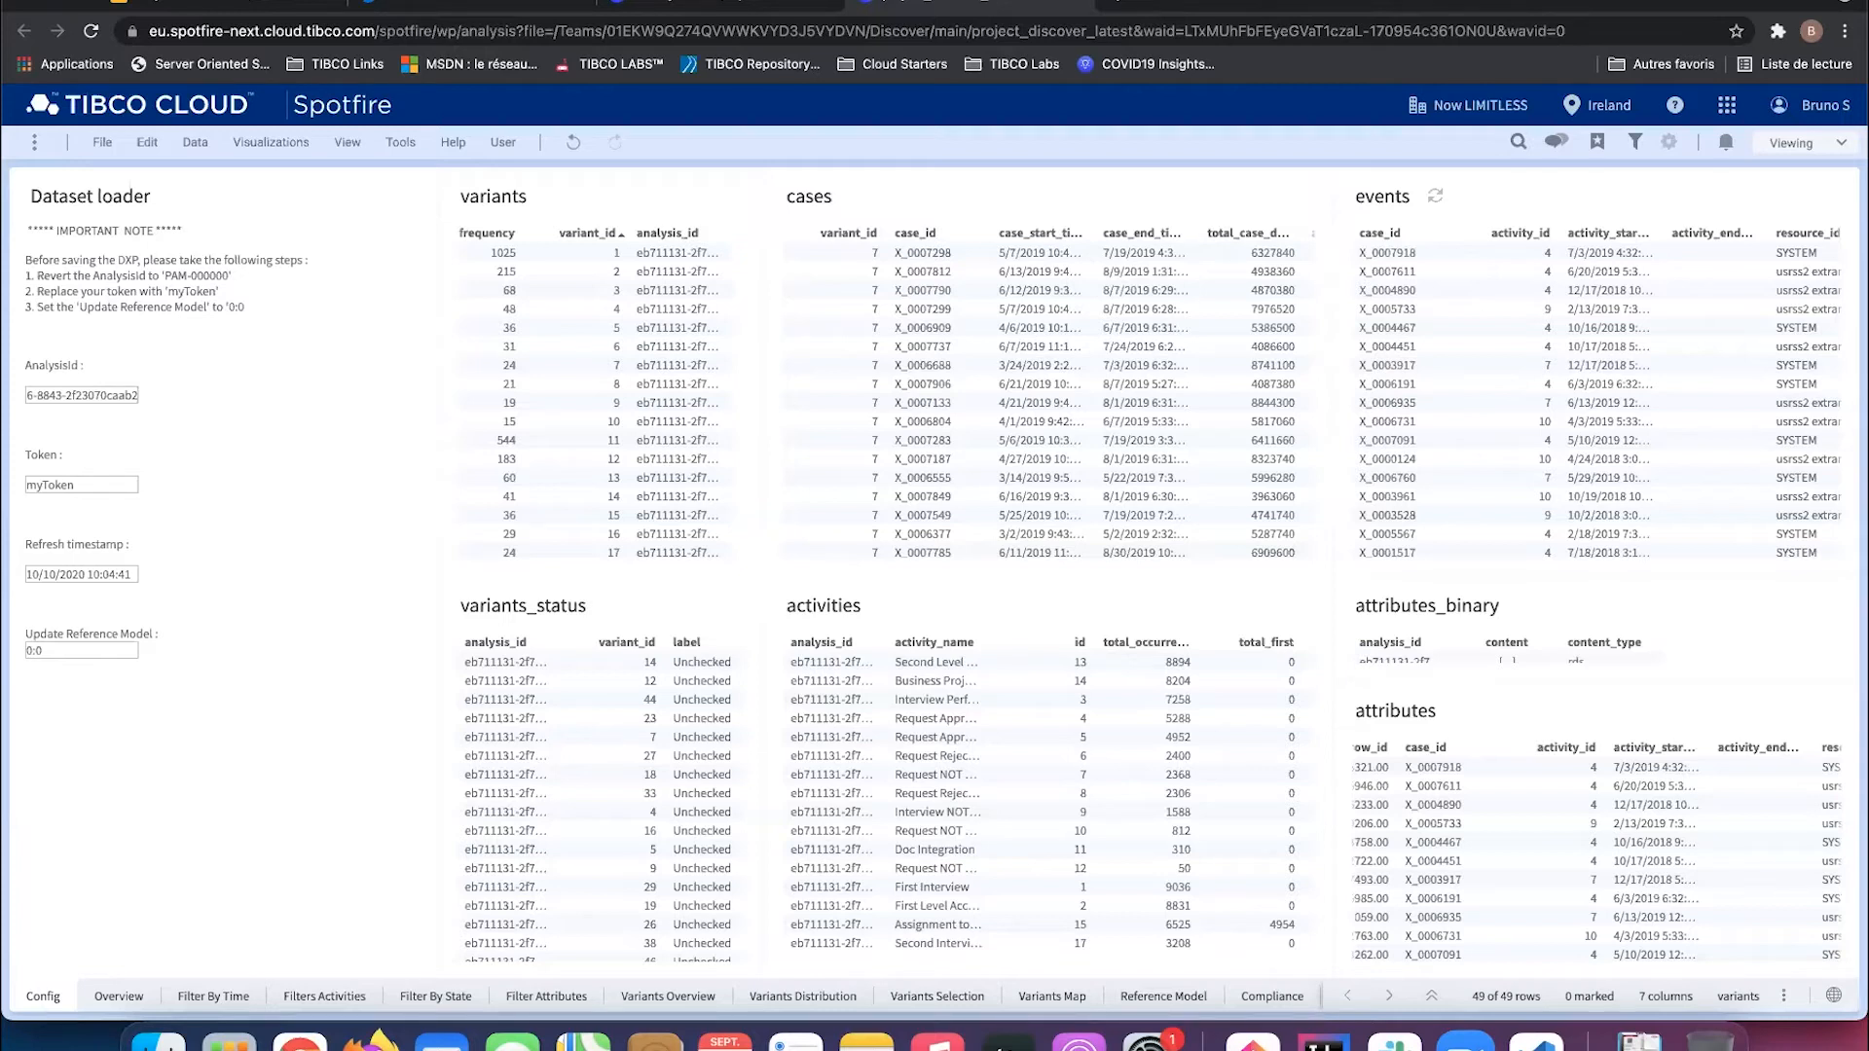
Step: Switch to Editing mode and duplicate the Filter By Time page
left_click(117, 995)
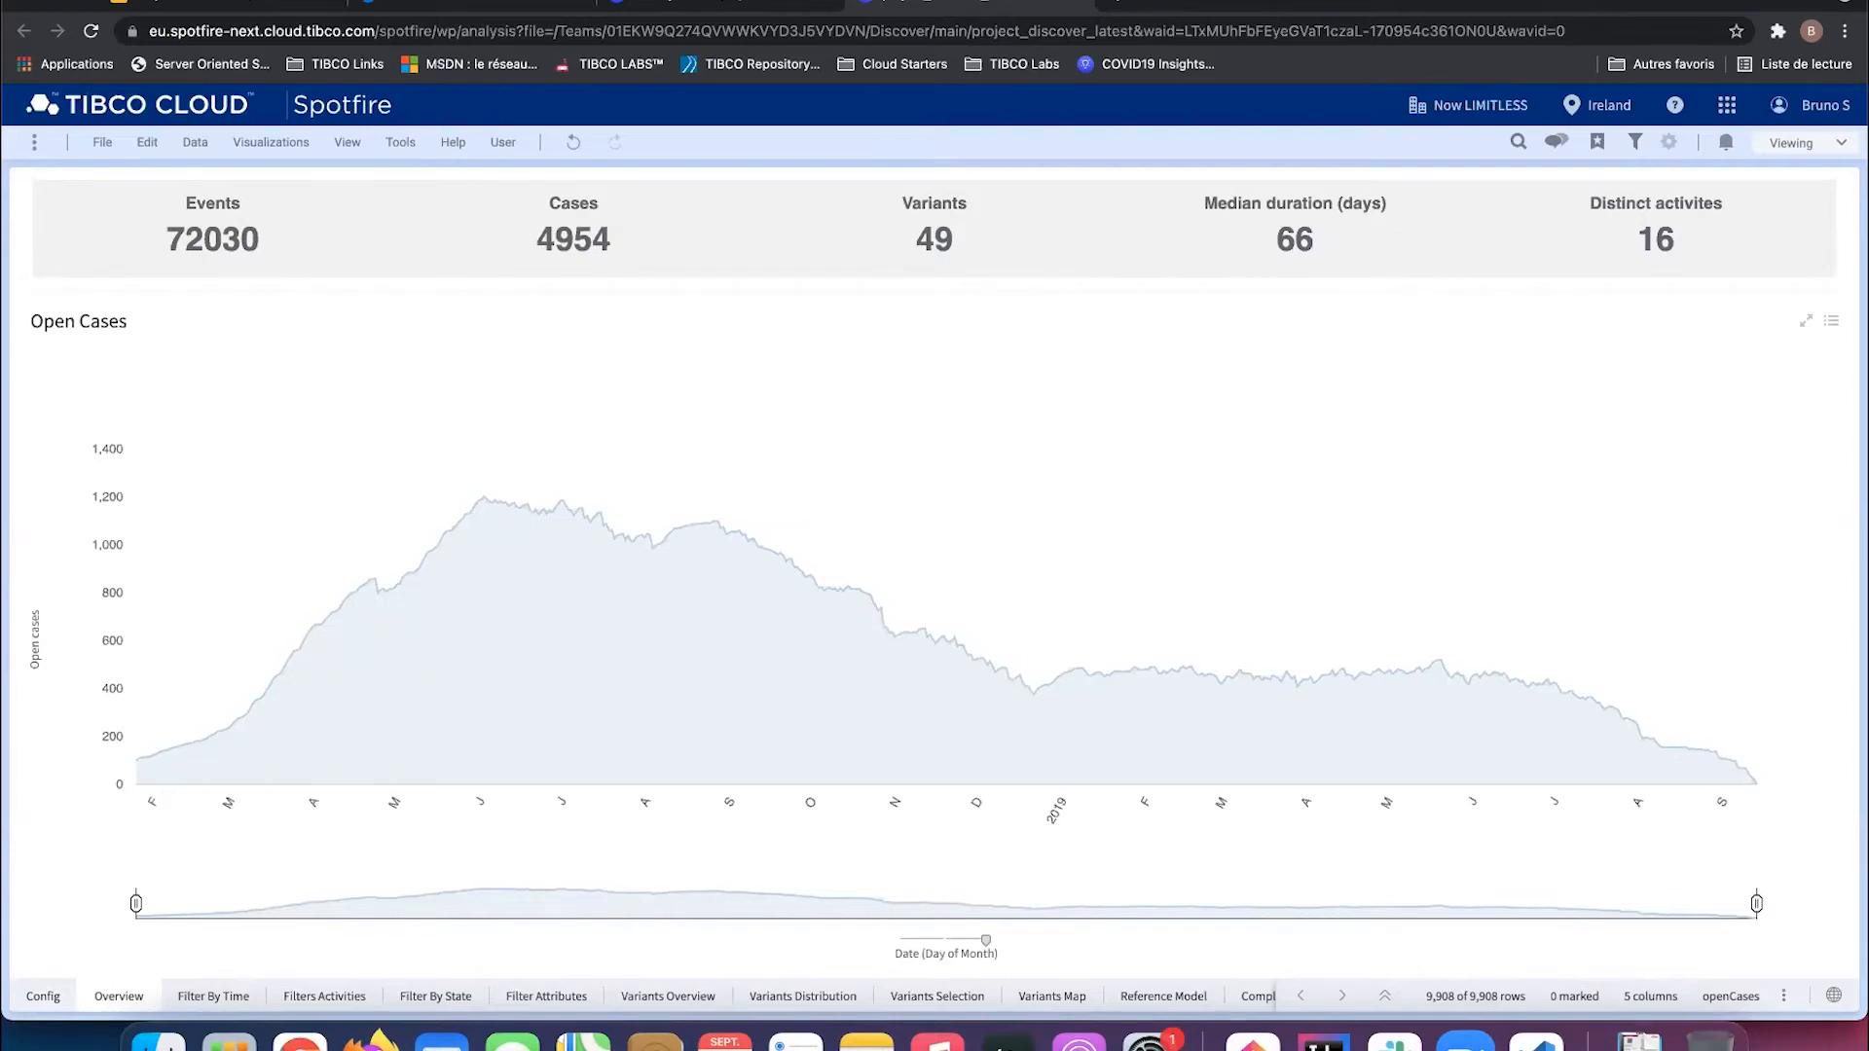
left_click(213, 995)
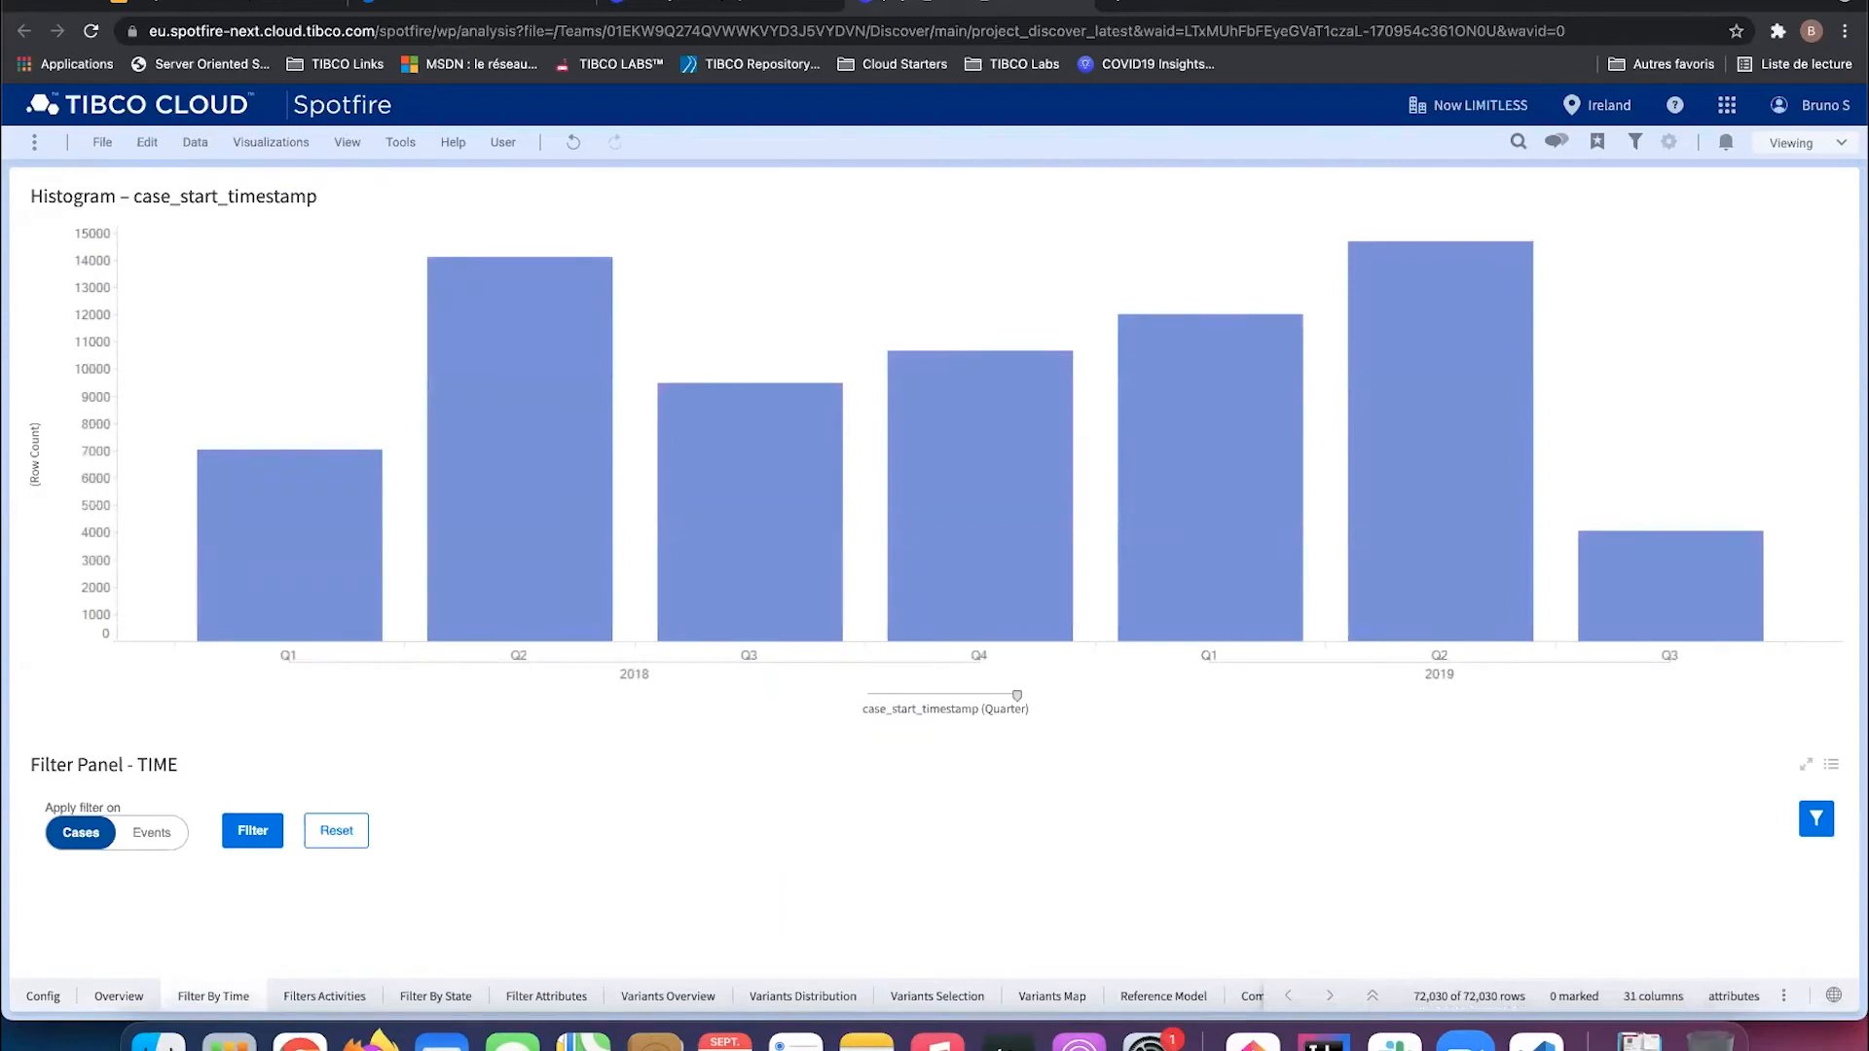
left_click(1805, 142)
left_click(1801, 208)
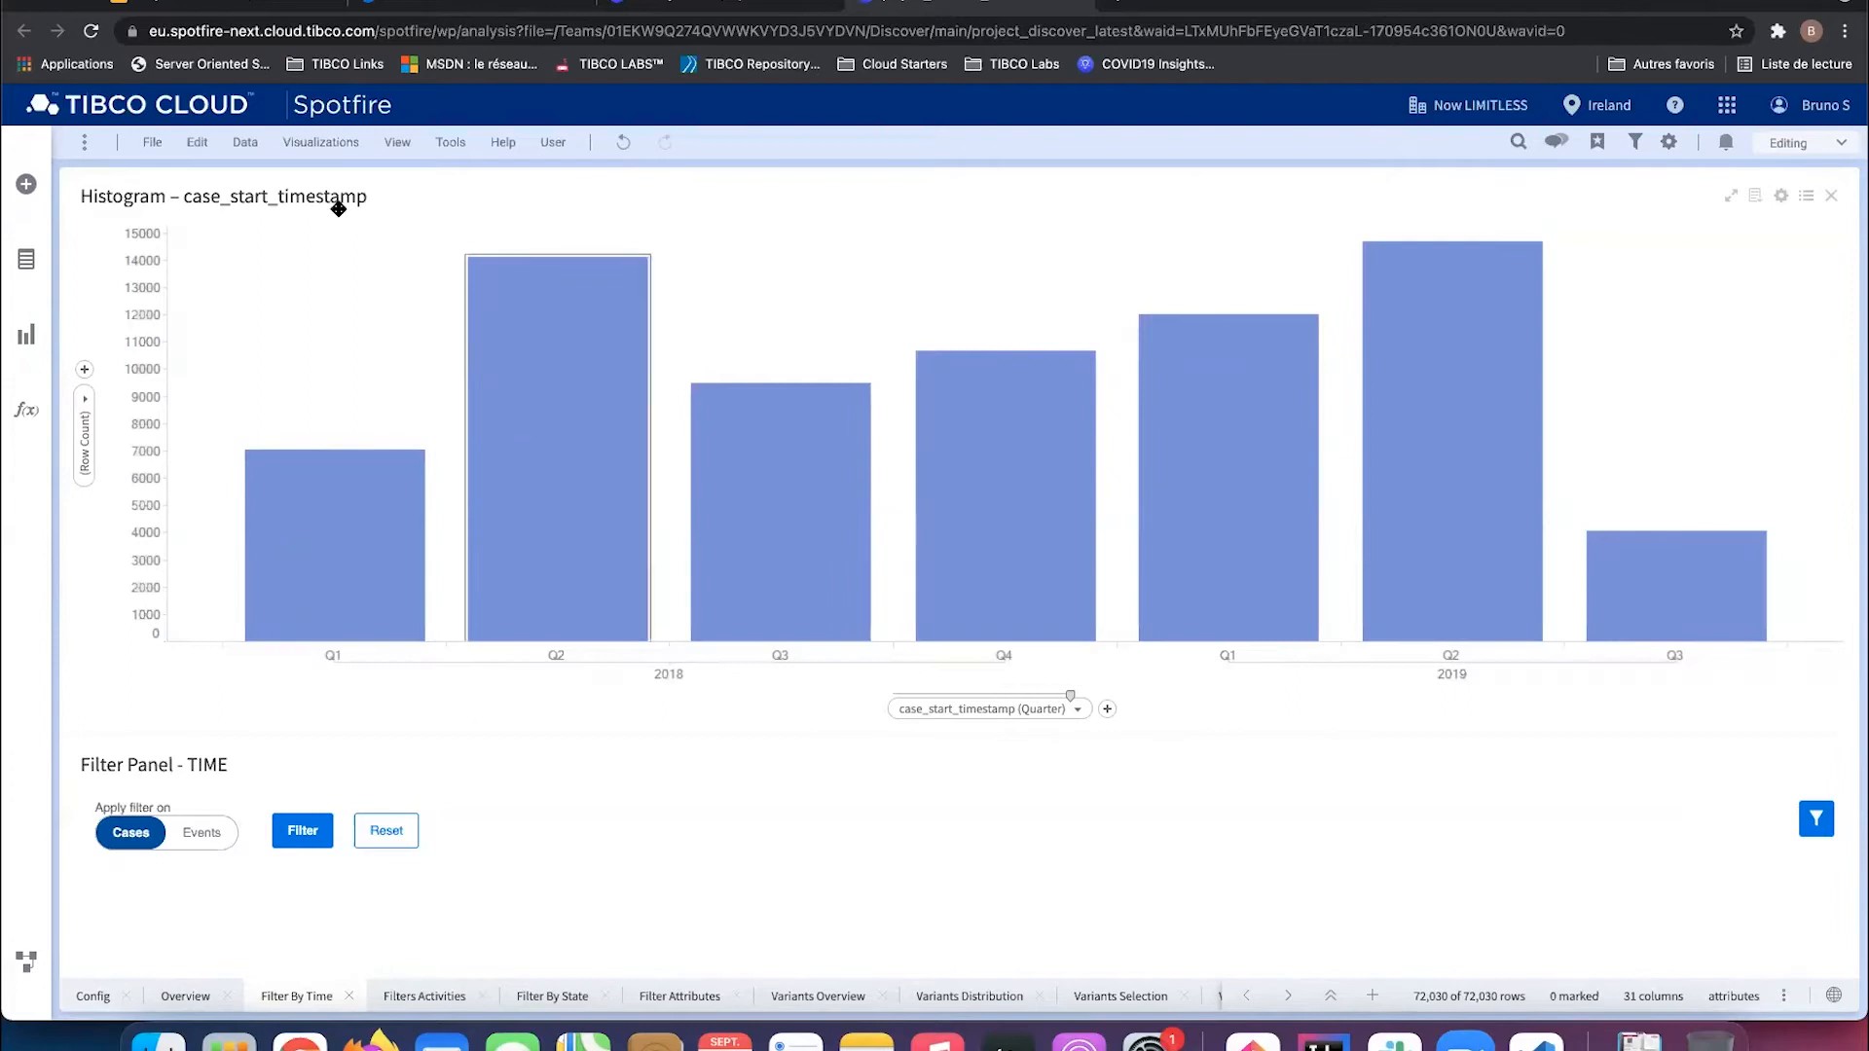
left_click(320, 142)
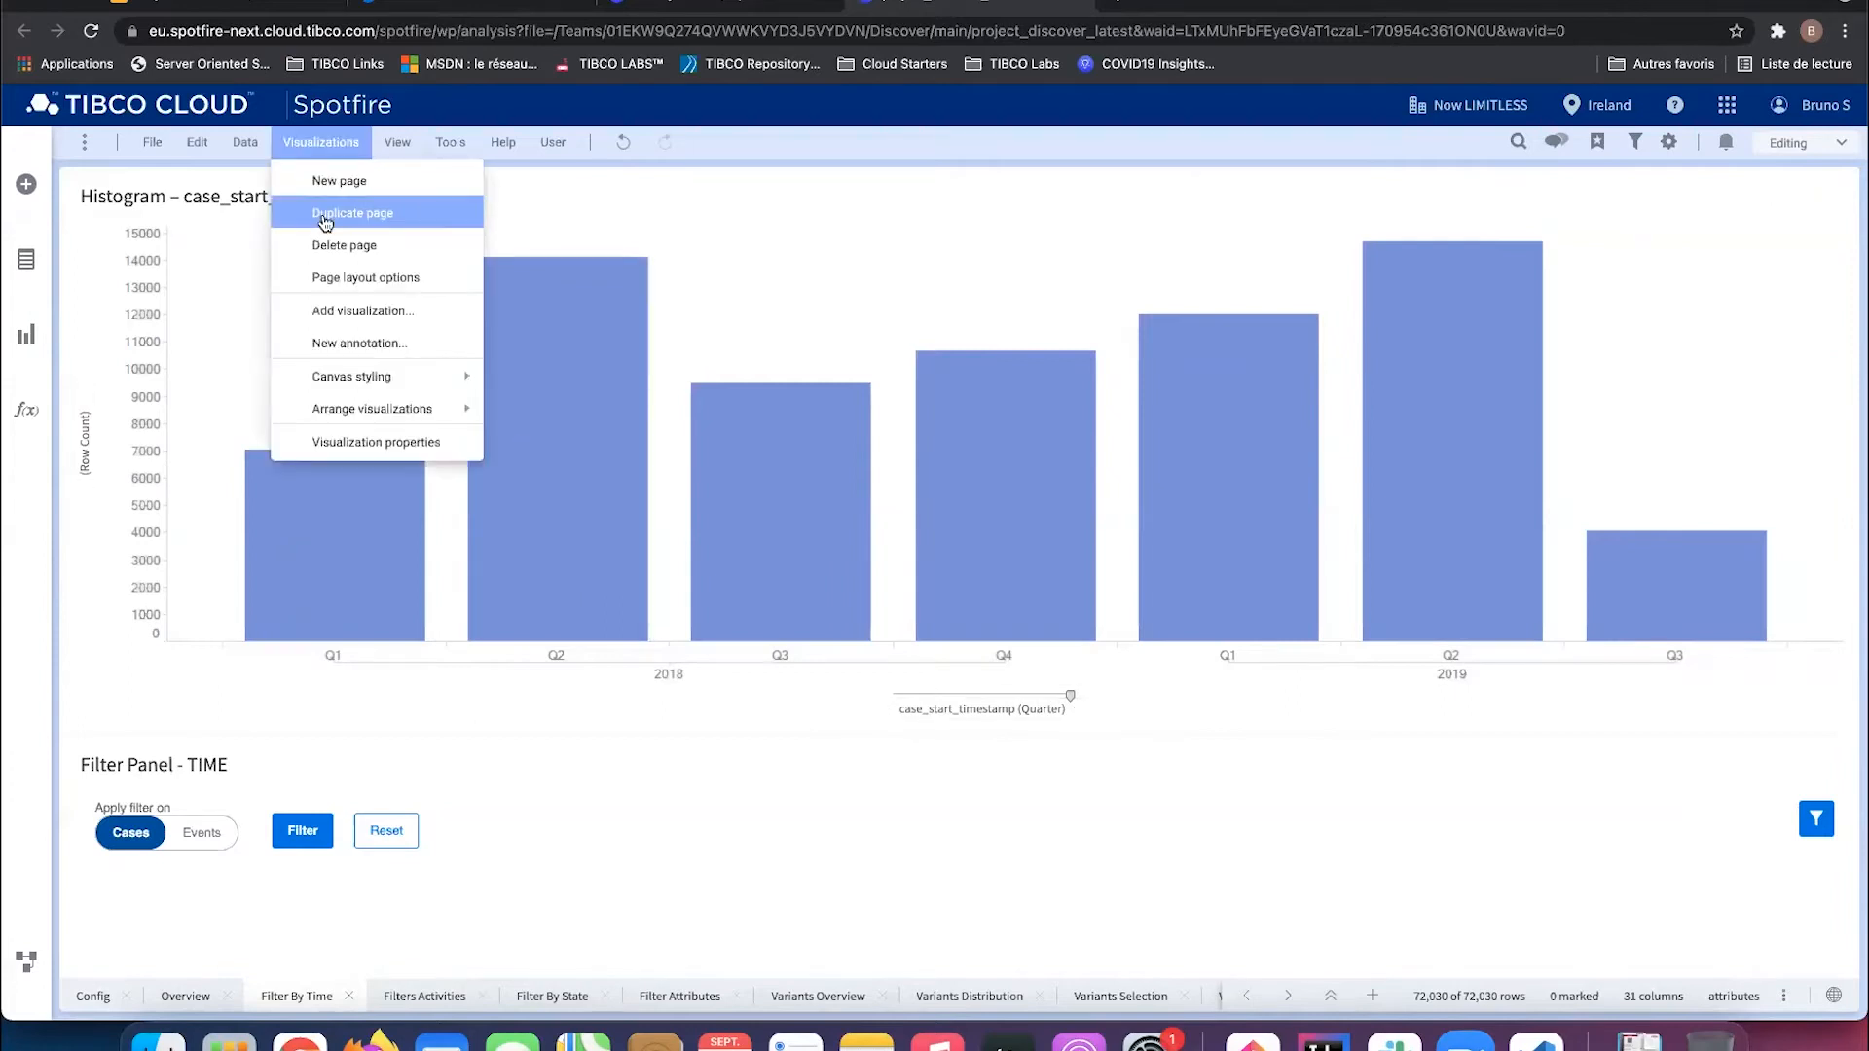
left_click(325, 223)
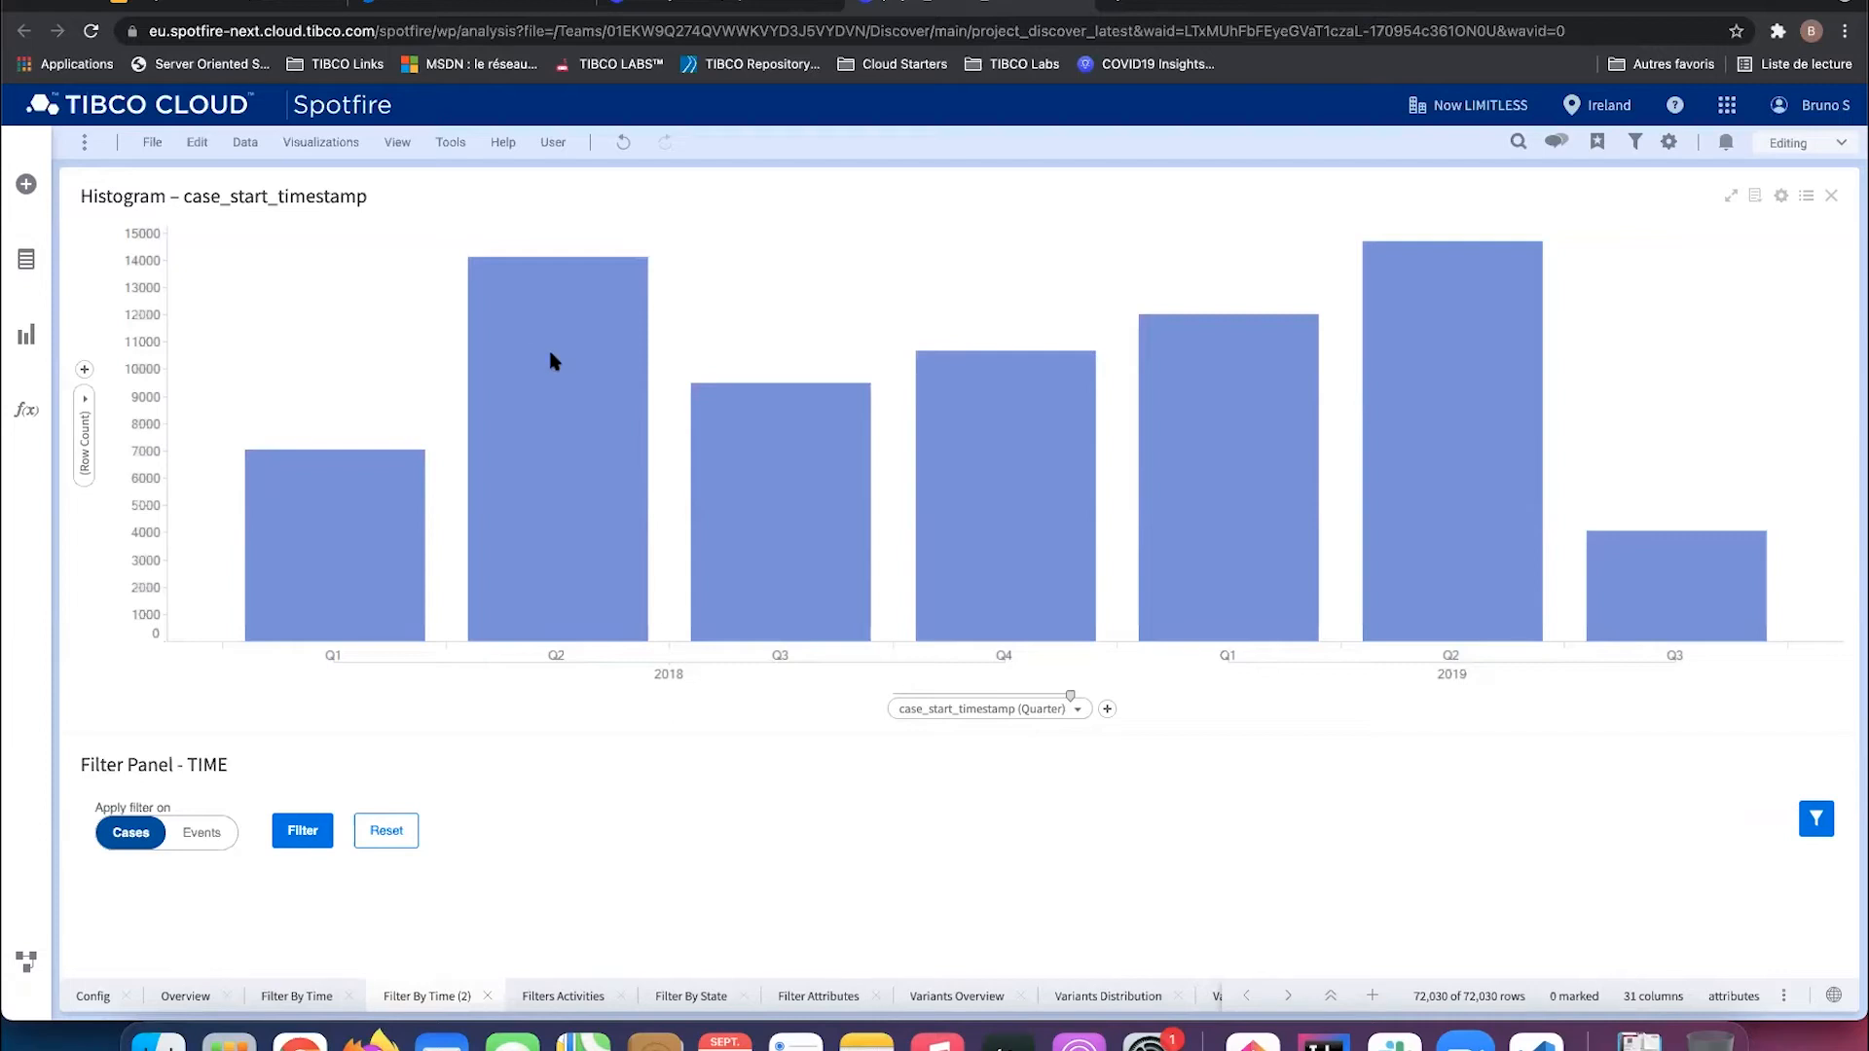
Step: Switch the copied histogram to a line chart, then back to a bar chart
right_click(756, 320)
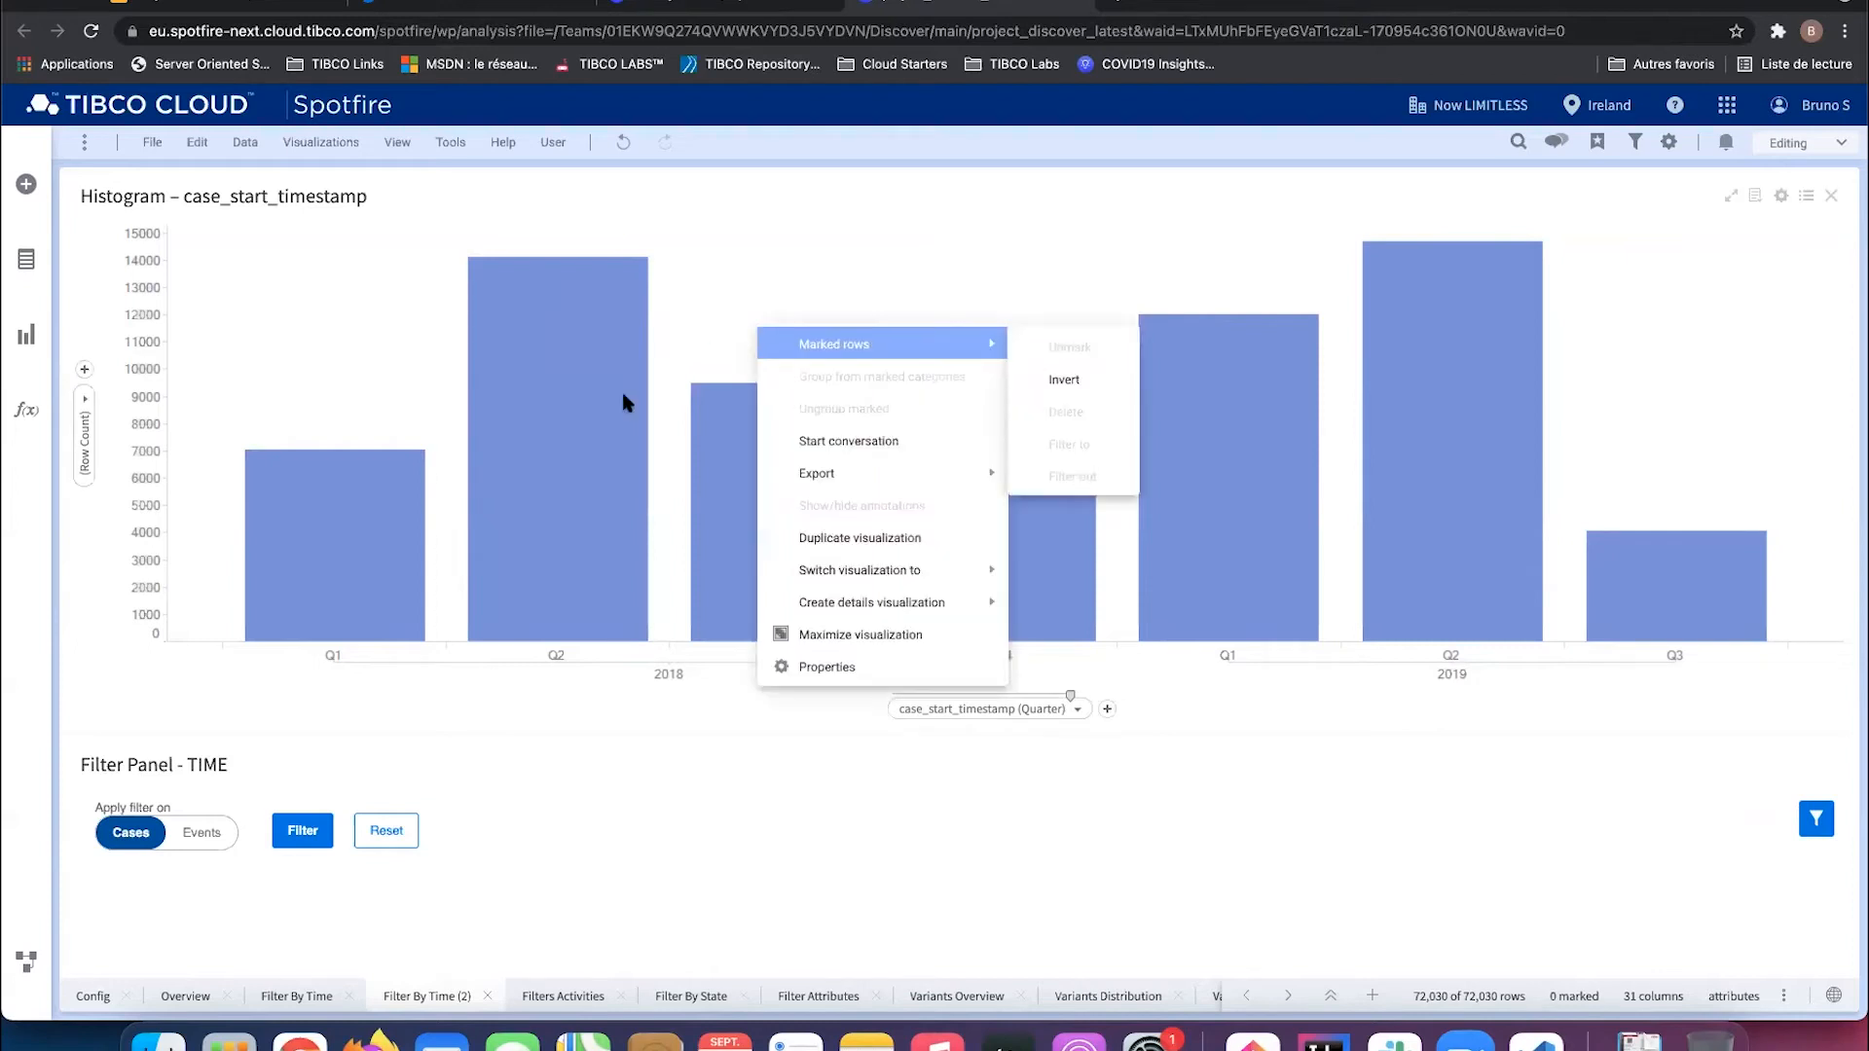
mouse_move(842, 572)
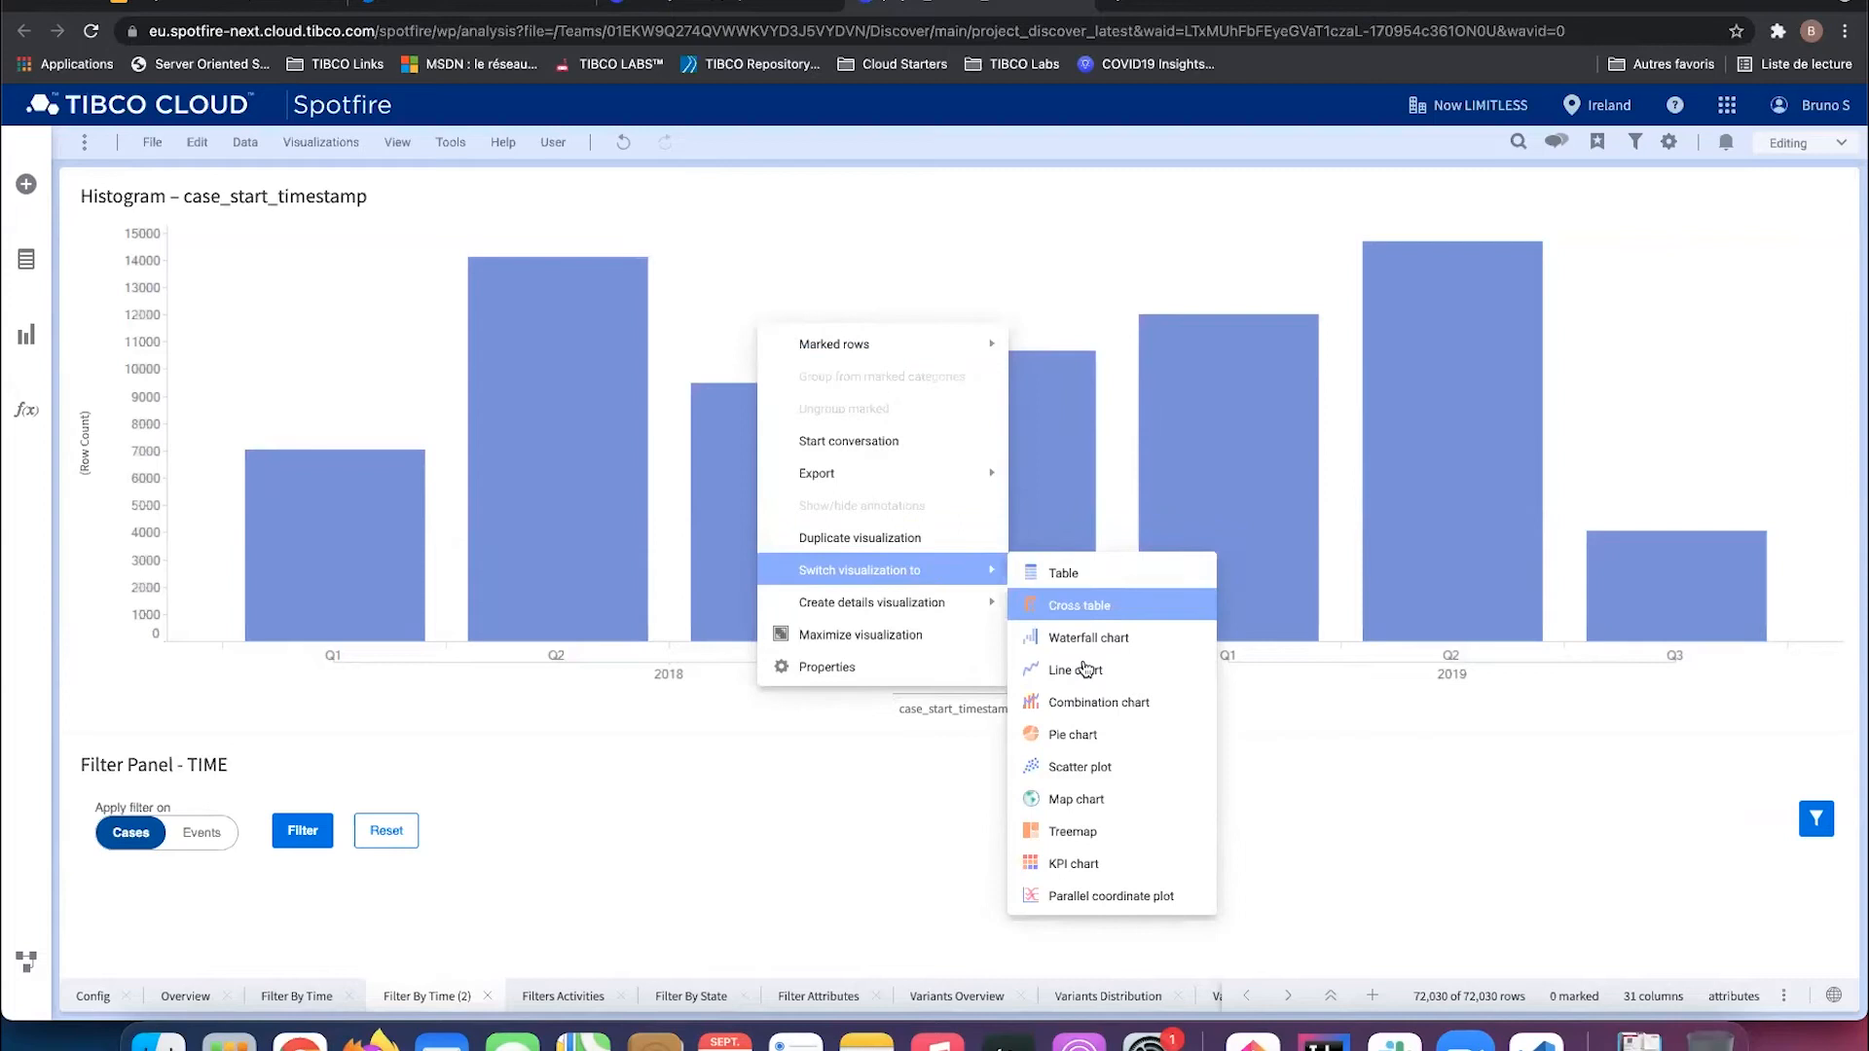
left_click(1081, 672)
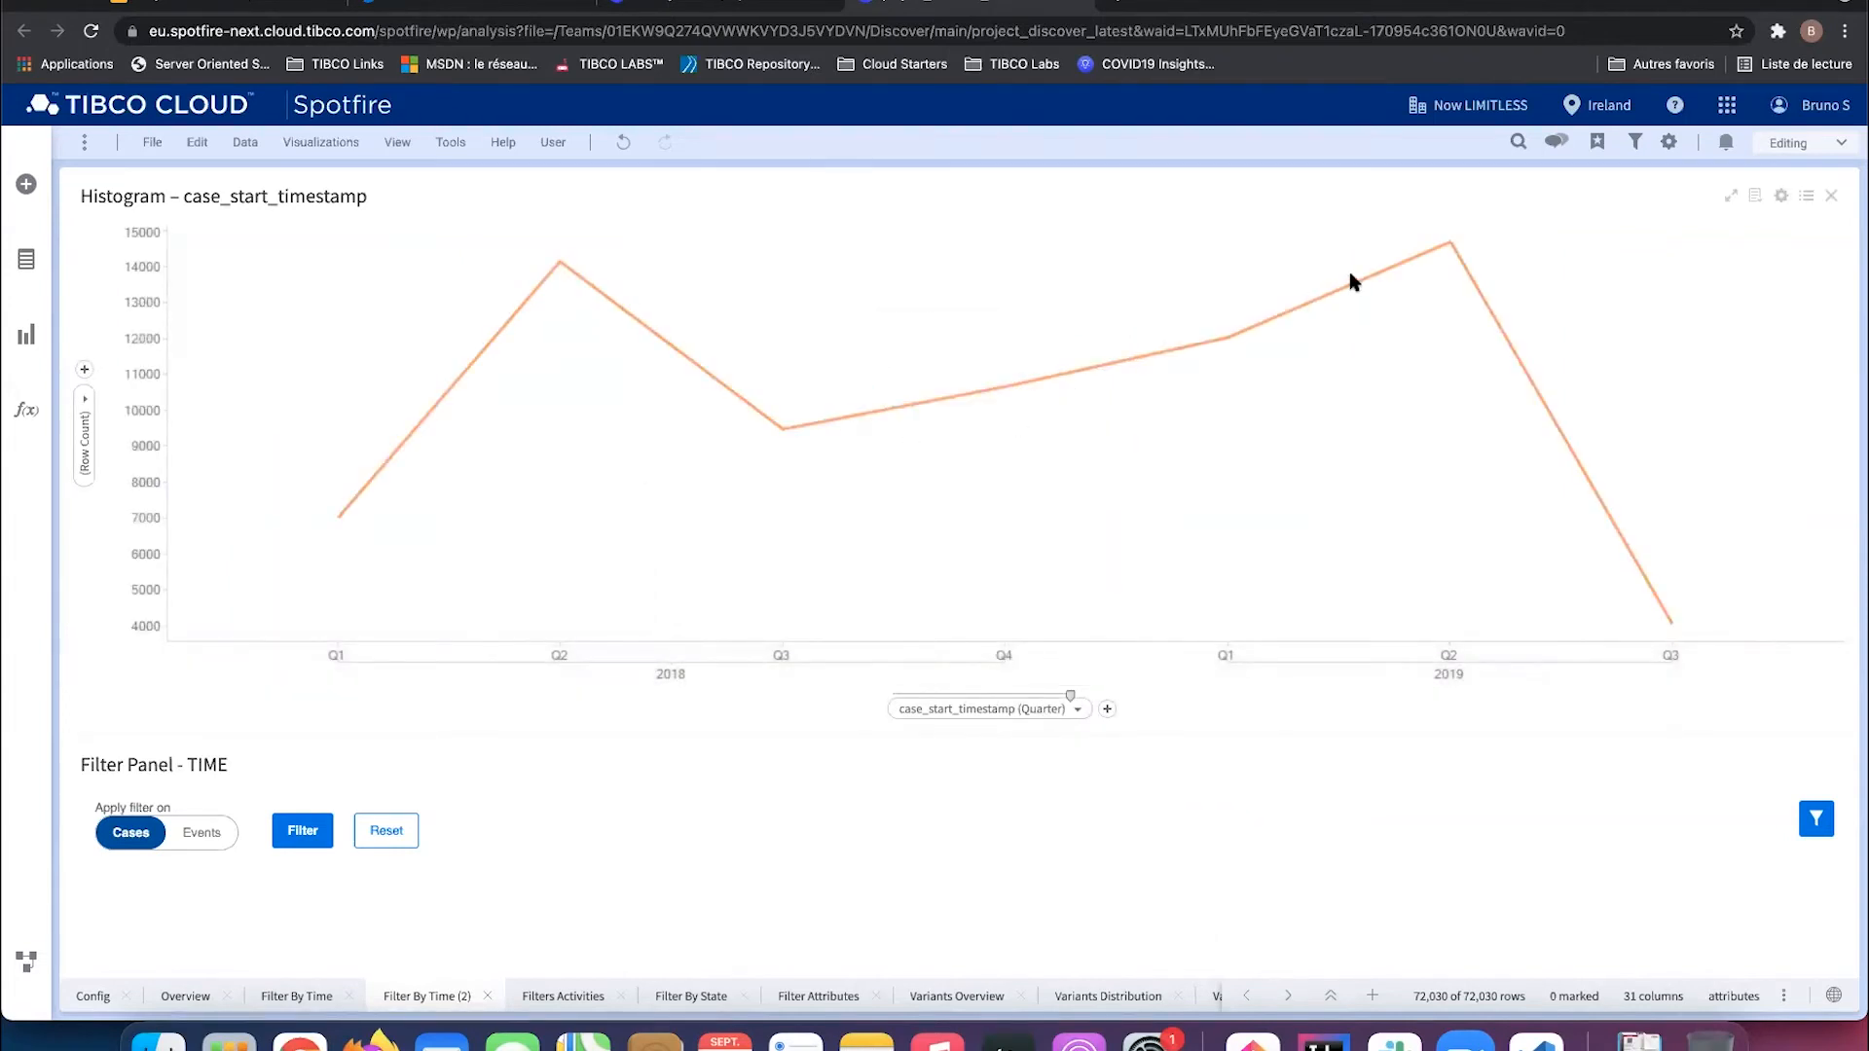
right_click(1047, 500)
mouse_move(1164, 757)
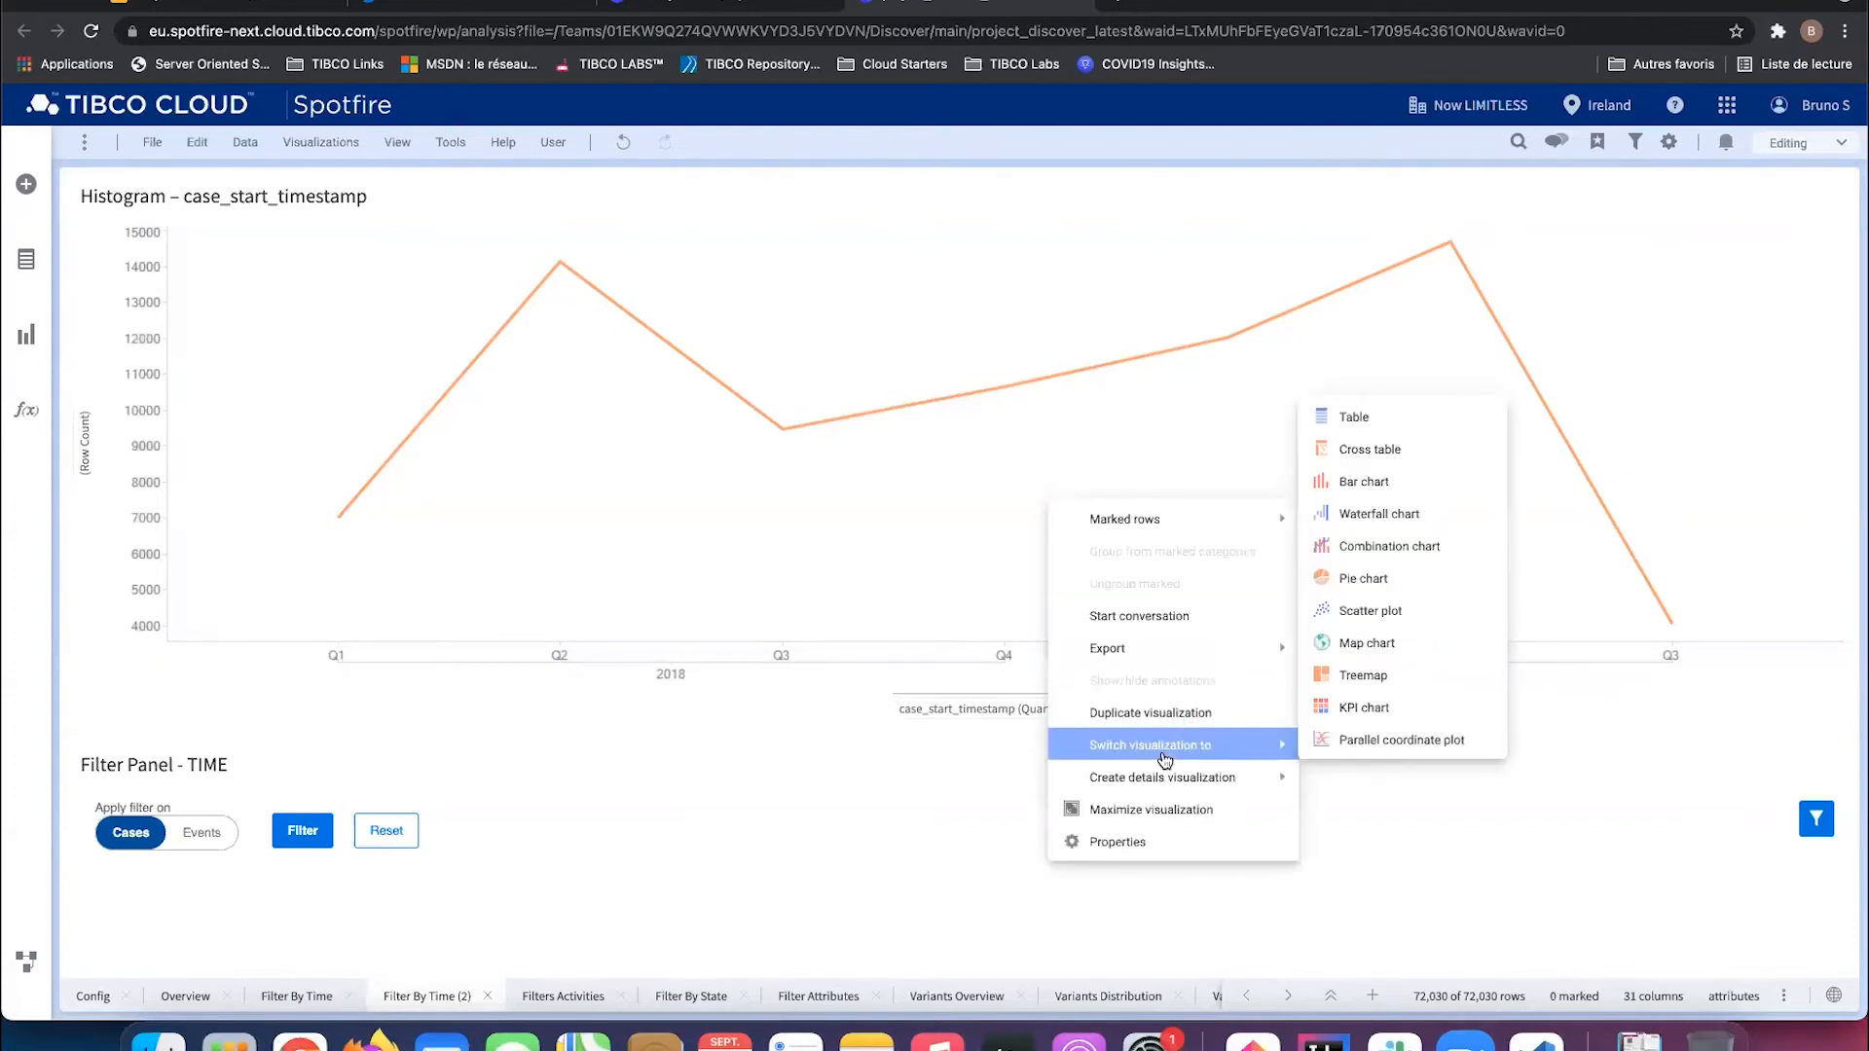
left_click(1409, 482)
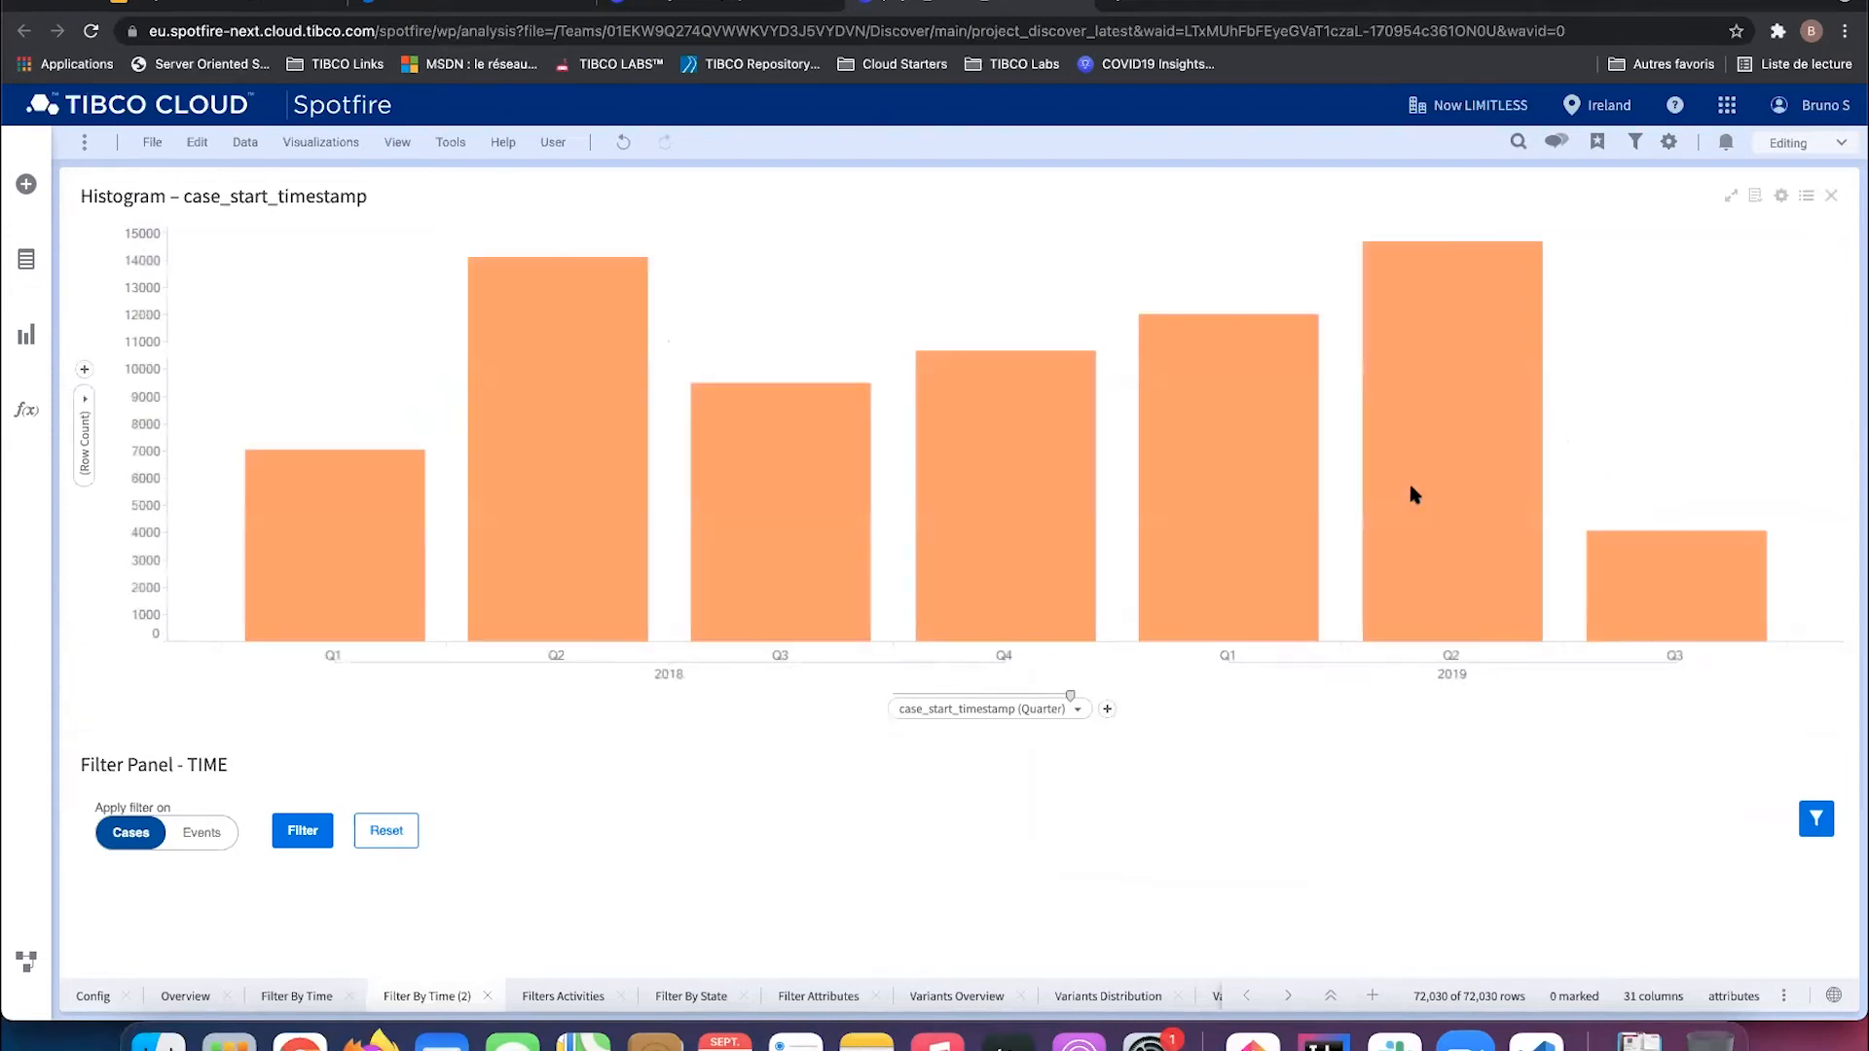
left_click(1077, 709)
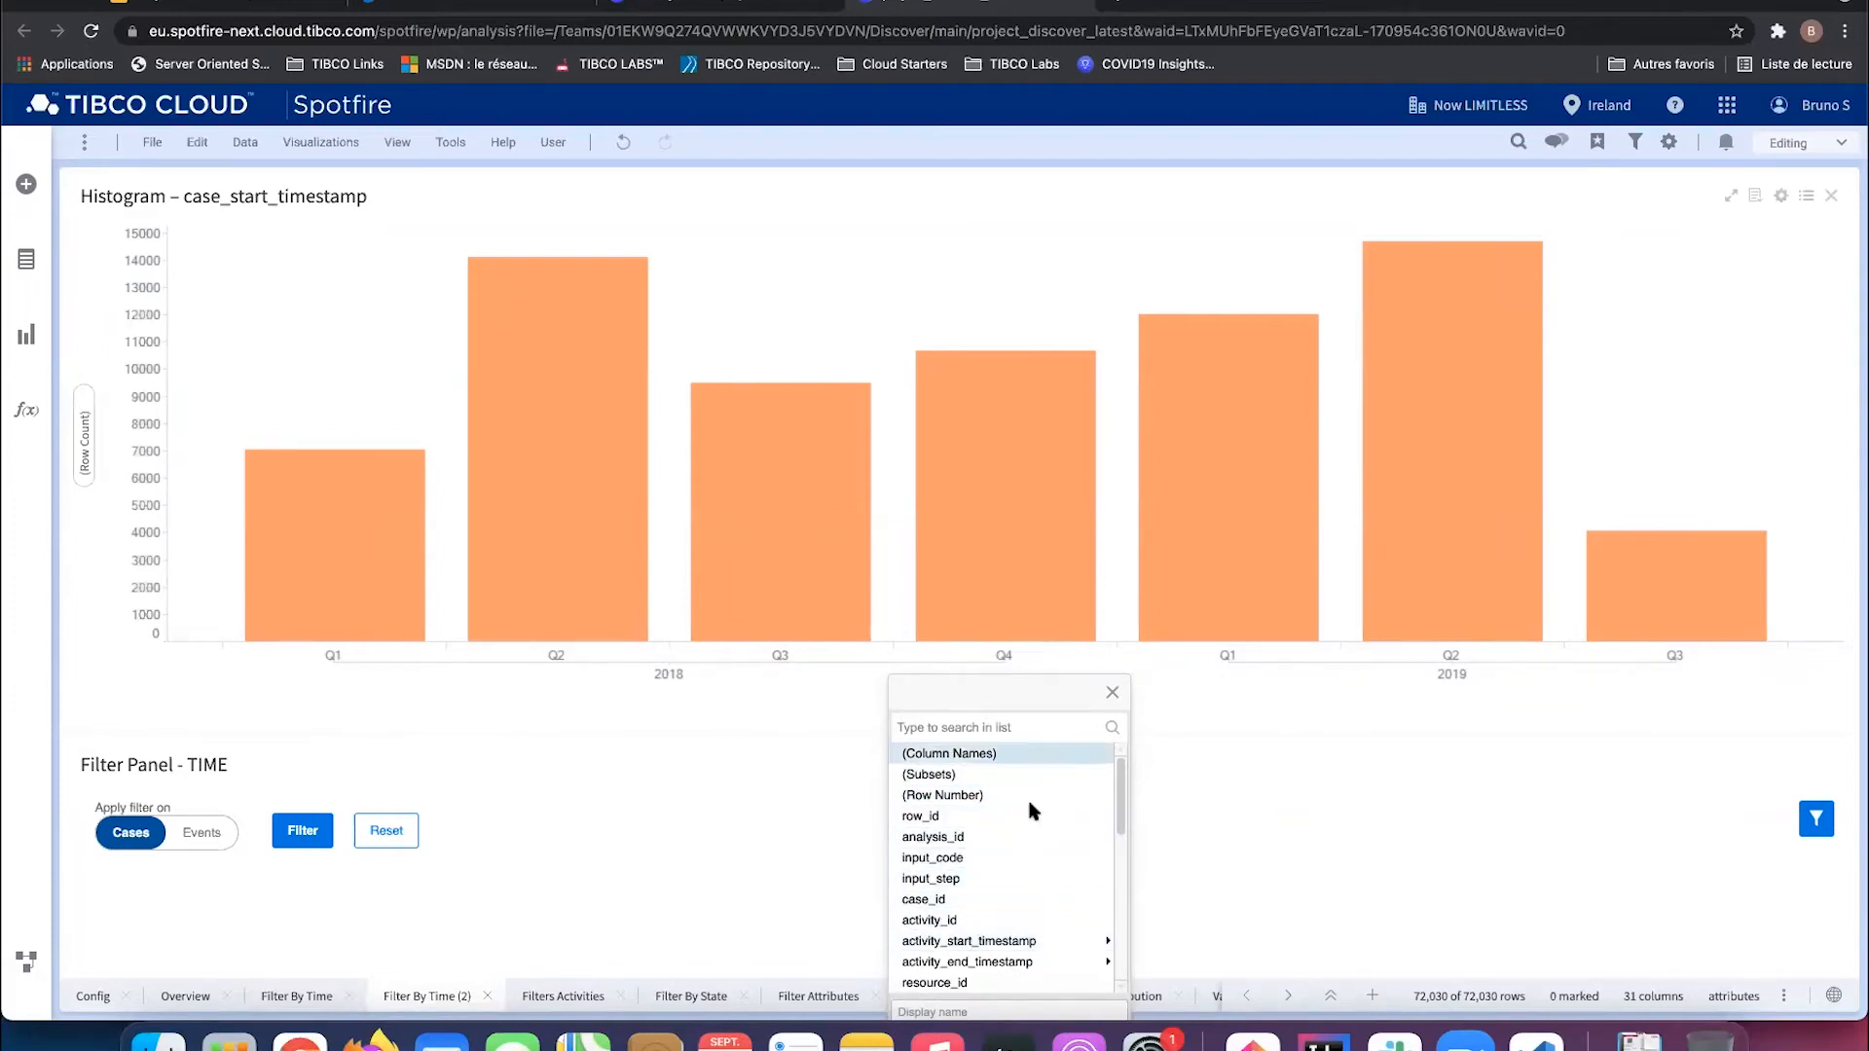
Step: Set the chart's x-axis to resource_id to show row counts per resource
left_click(973, 982)
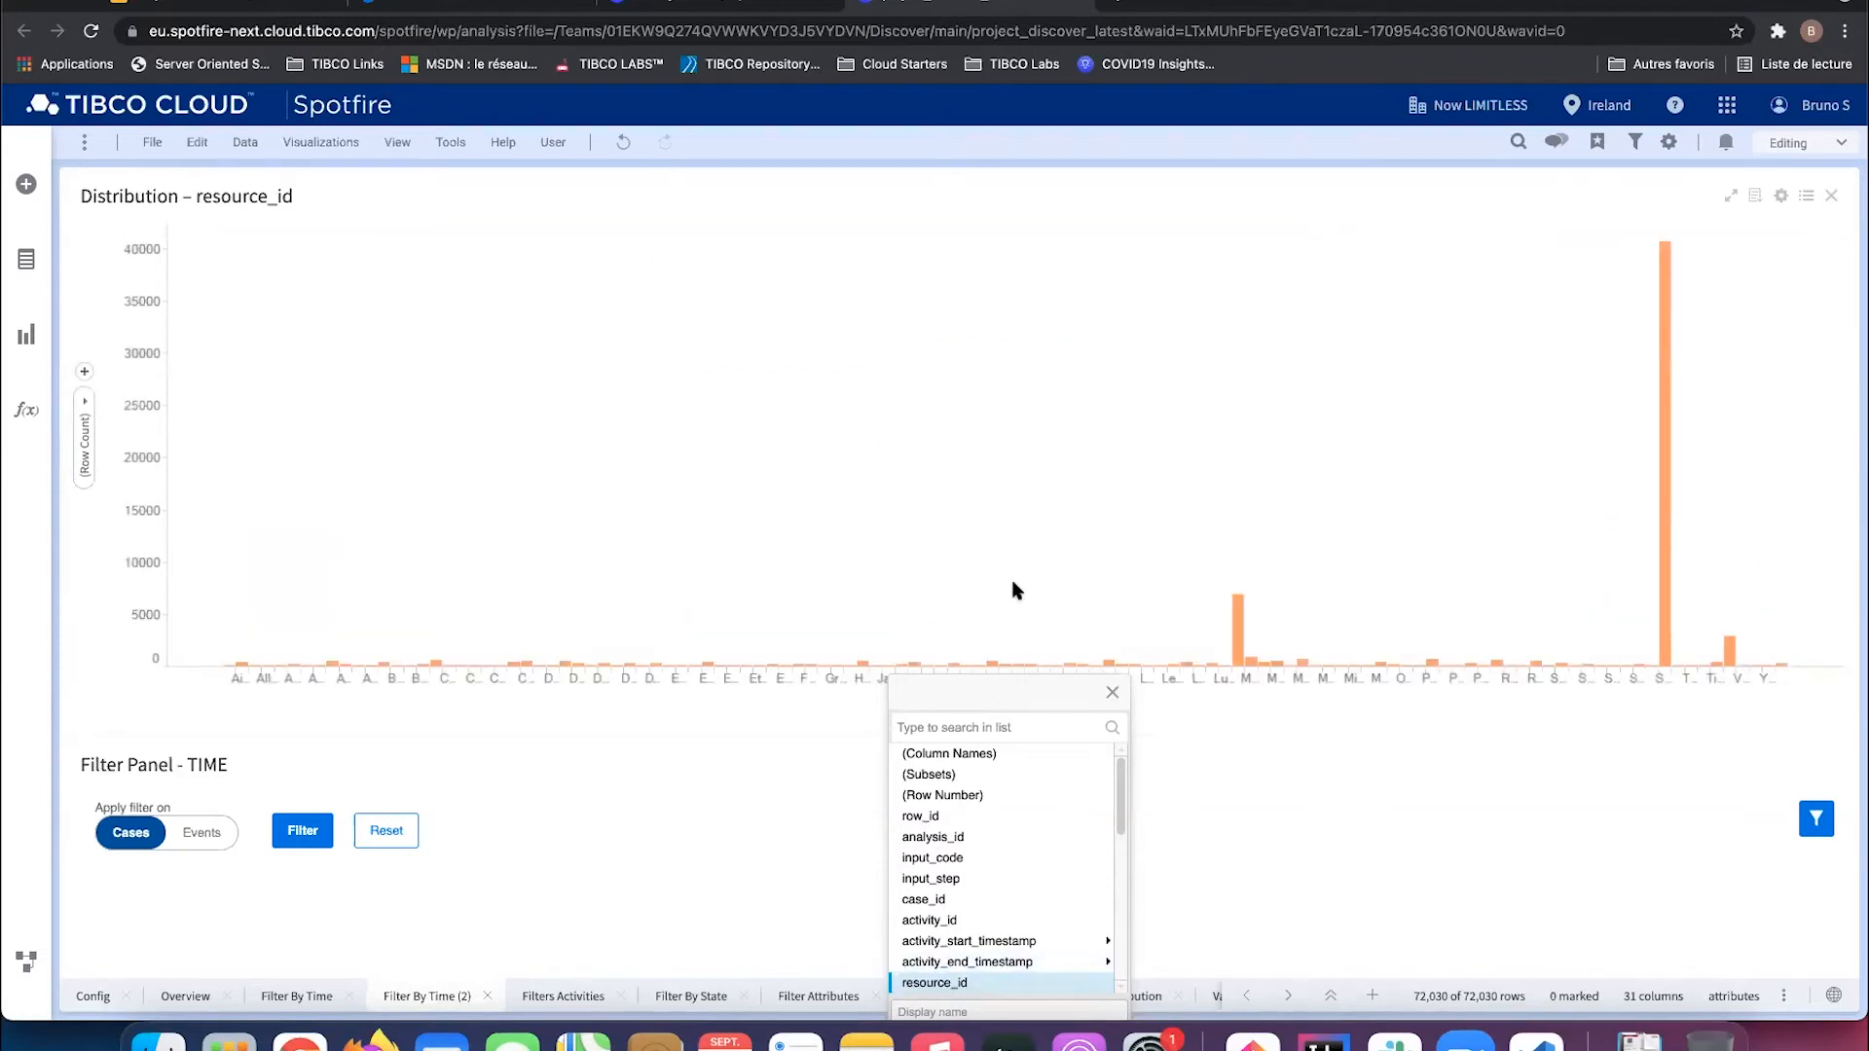
left_click(1112, 694)
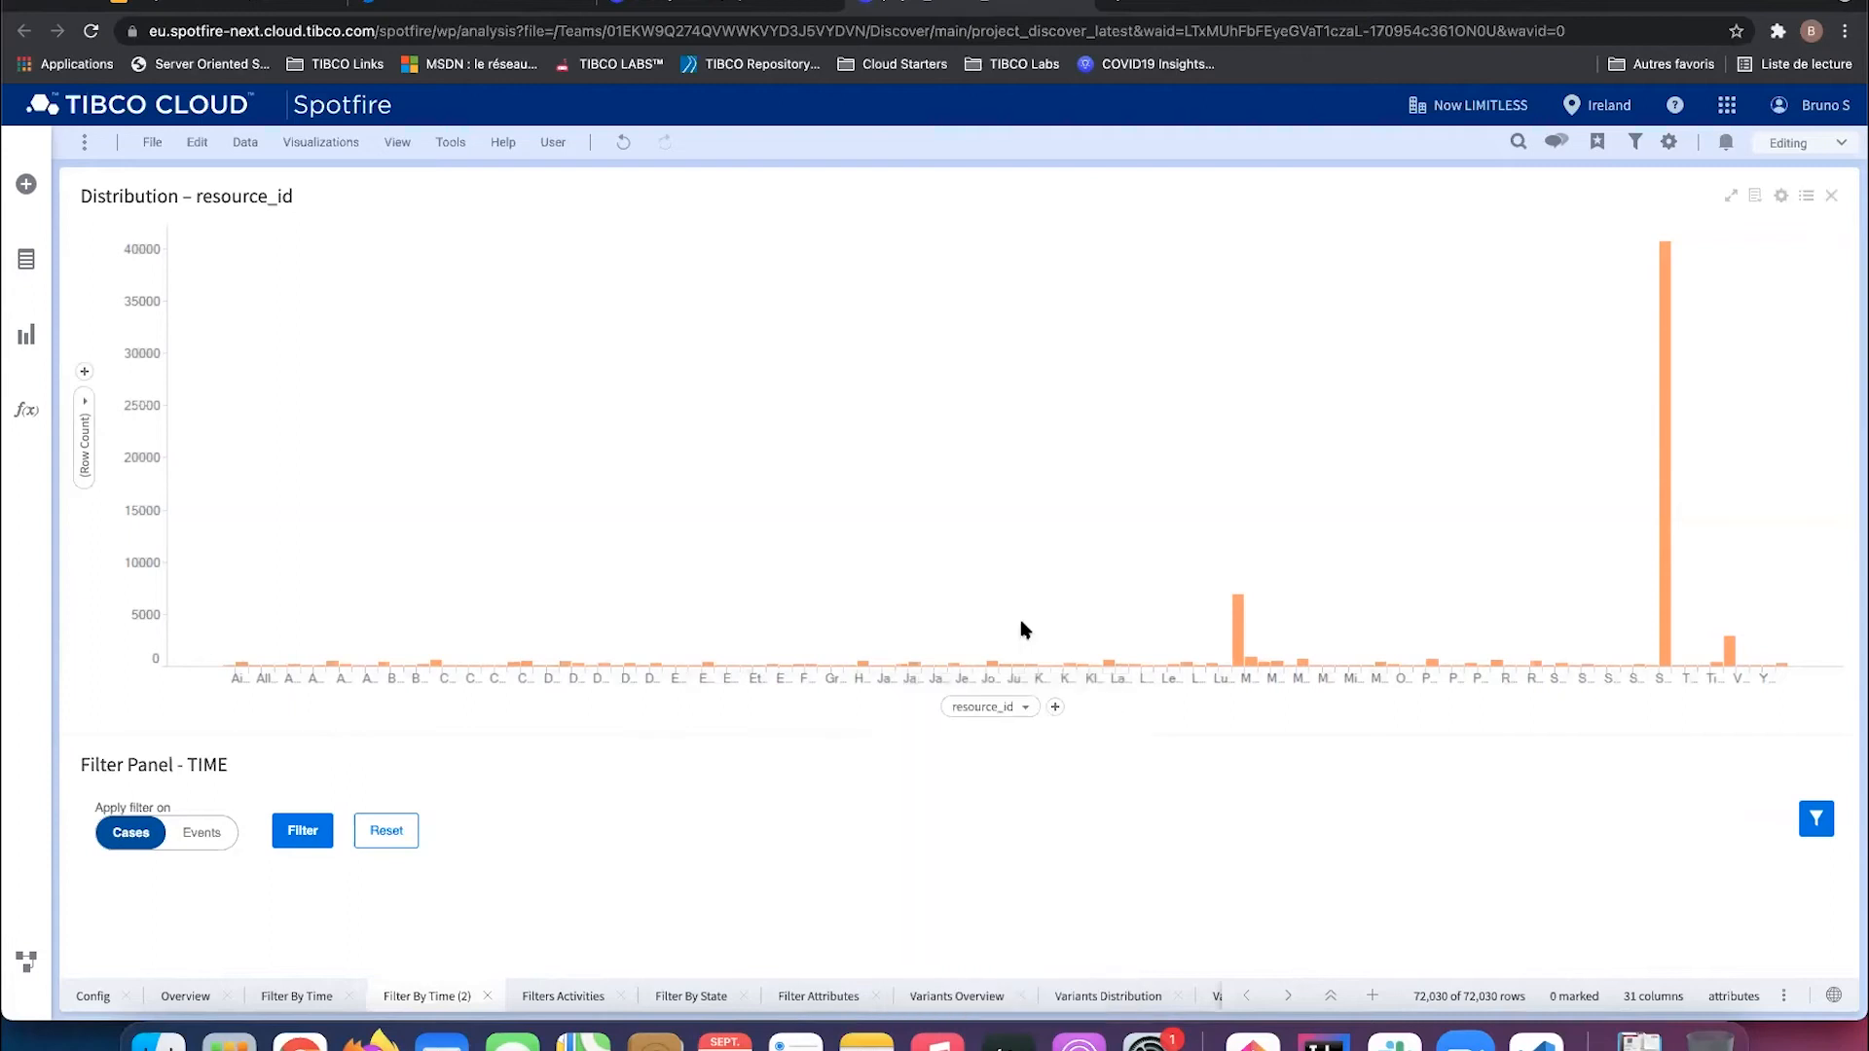
left_click(1008, 710)
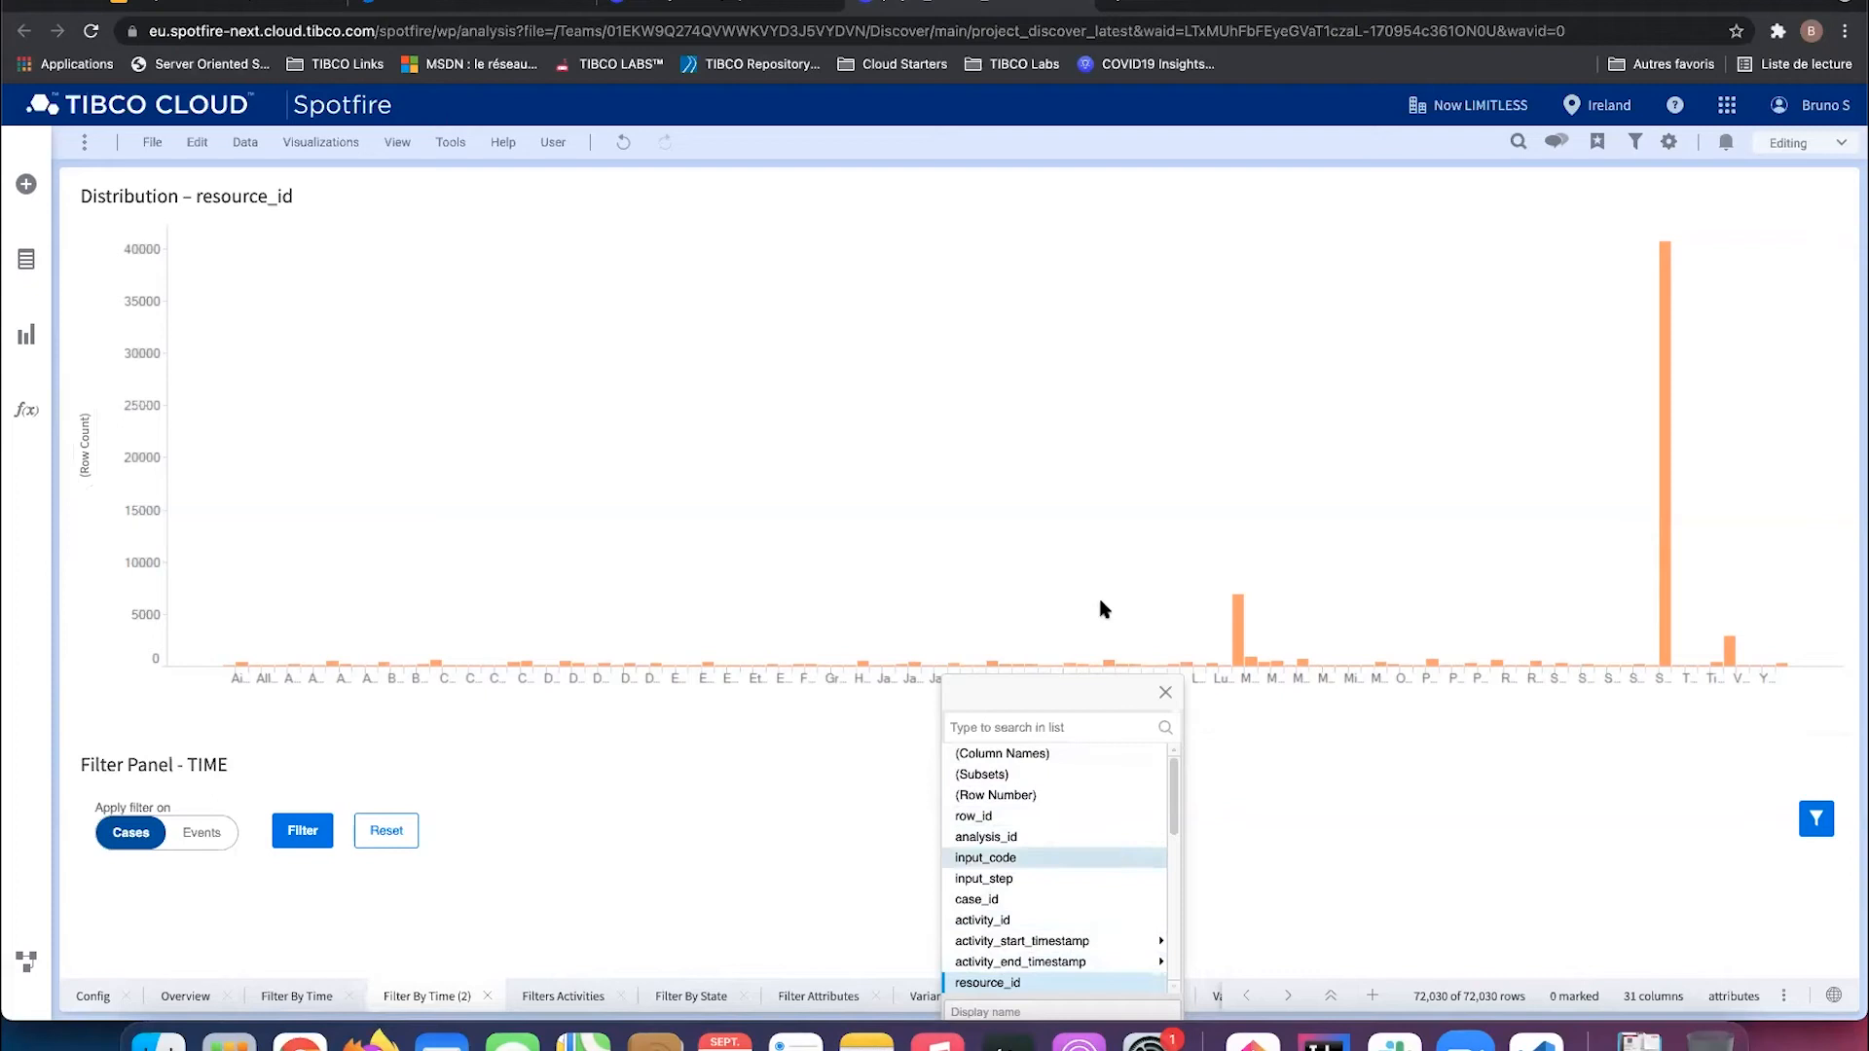
left_click(1803, 198)
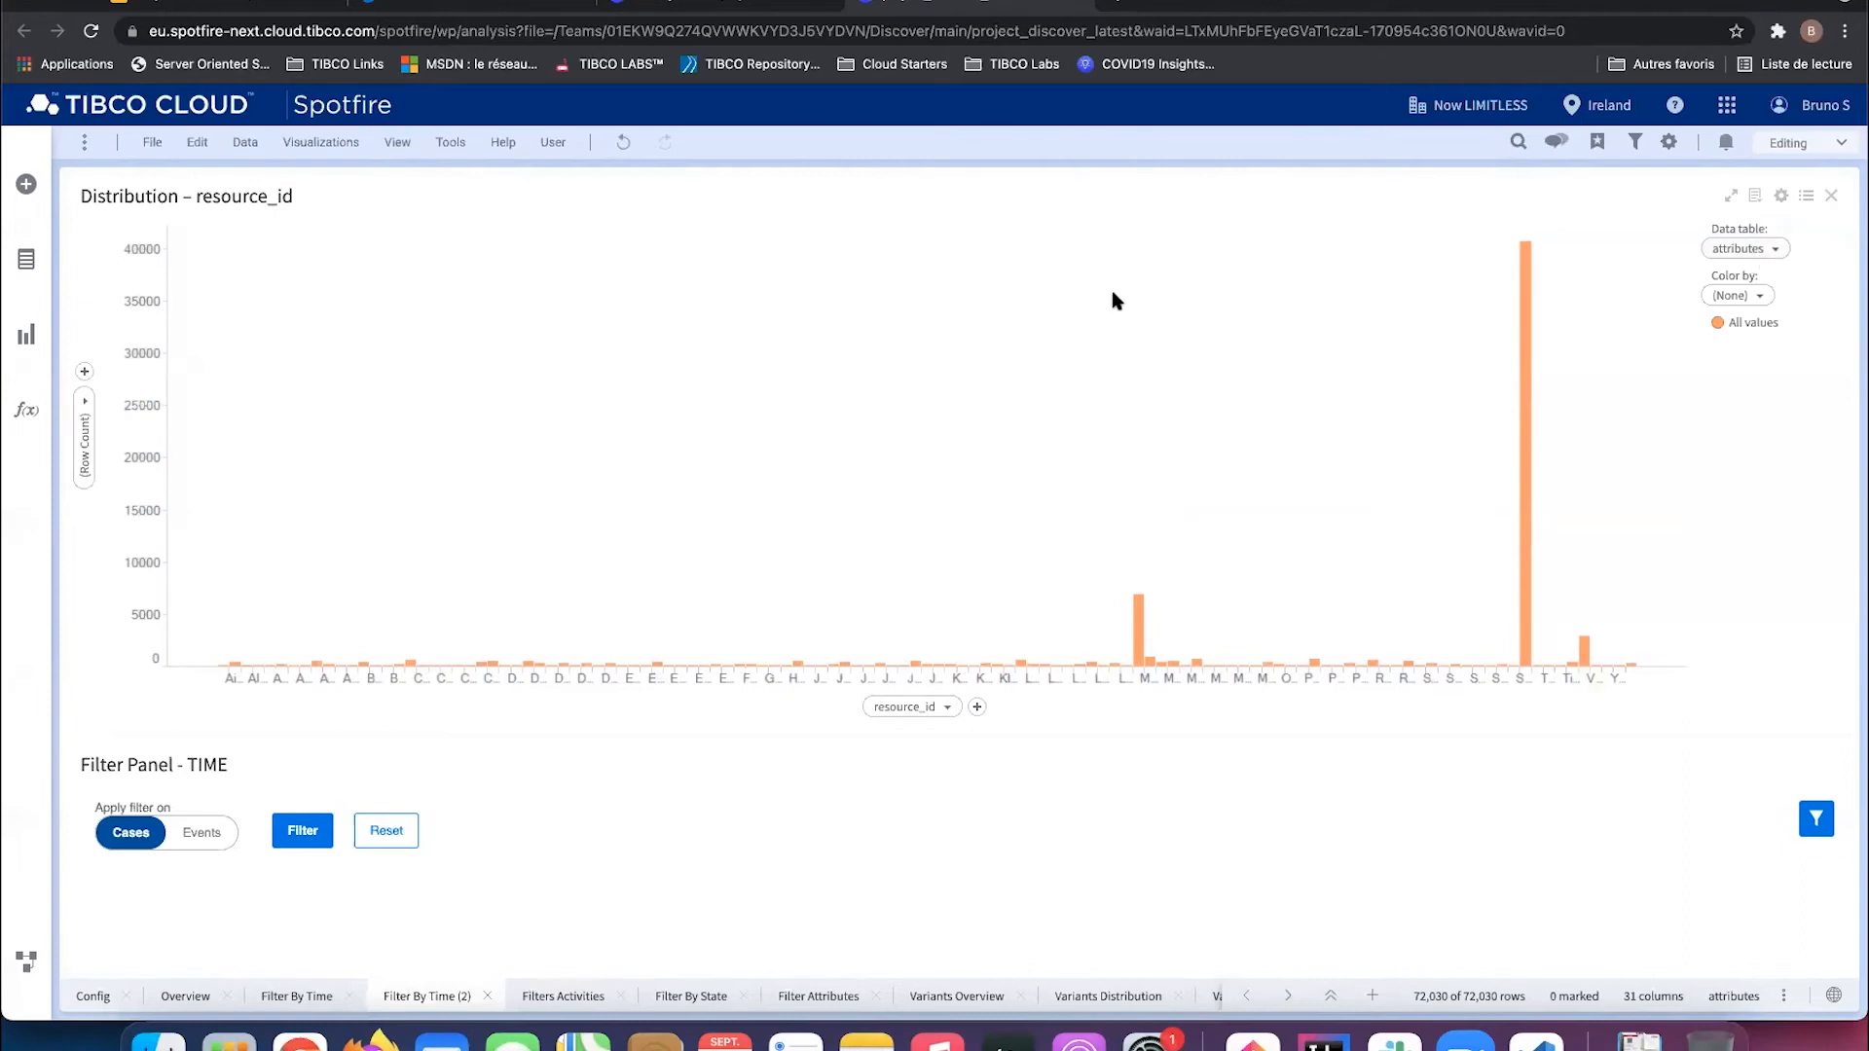
Step: Hide the legend and make the bars horizontal, sorted by value
left_click(1807, 199)
left_click(1782, 197)
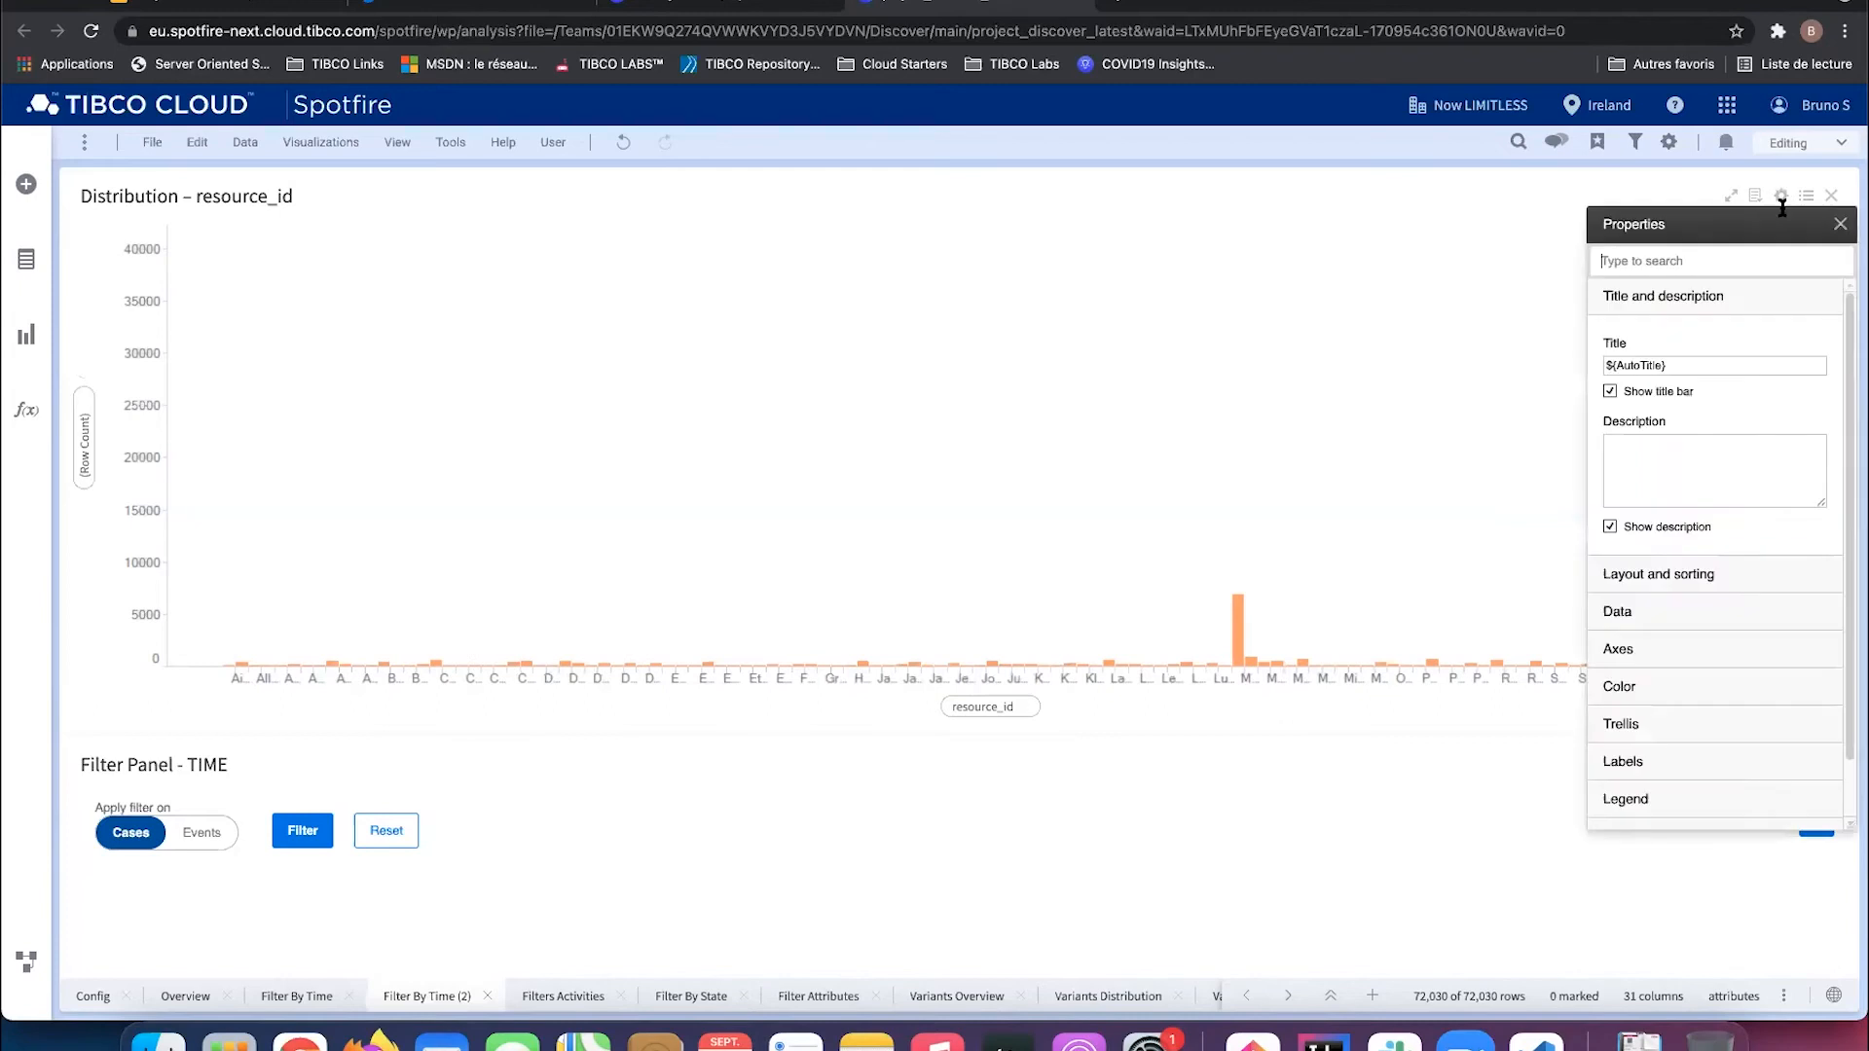
left_click(1637, 581)
left_click(1636, 574)
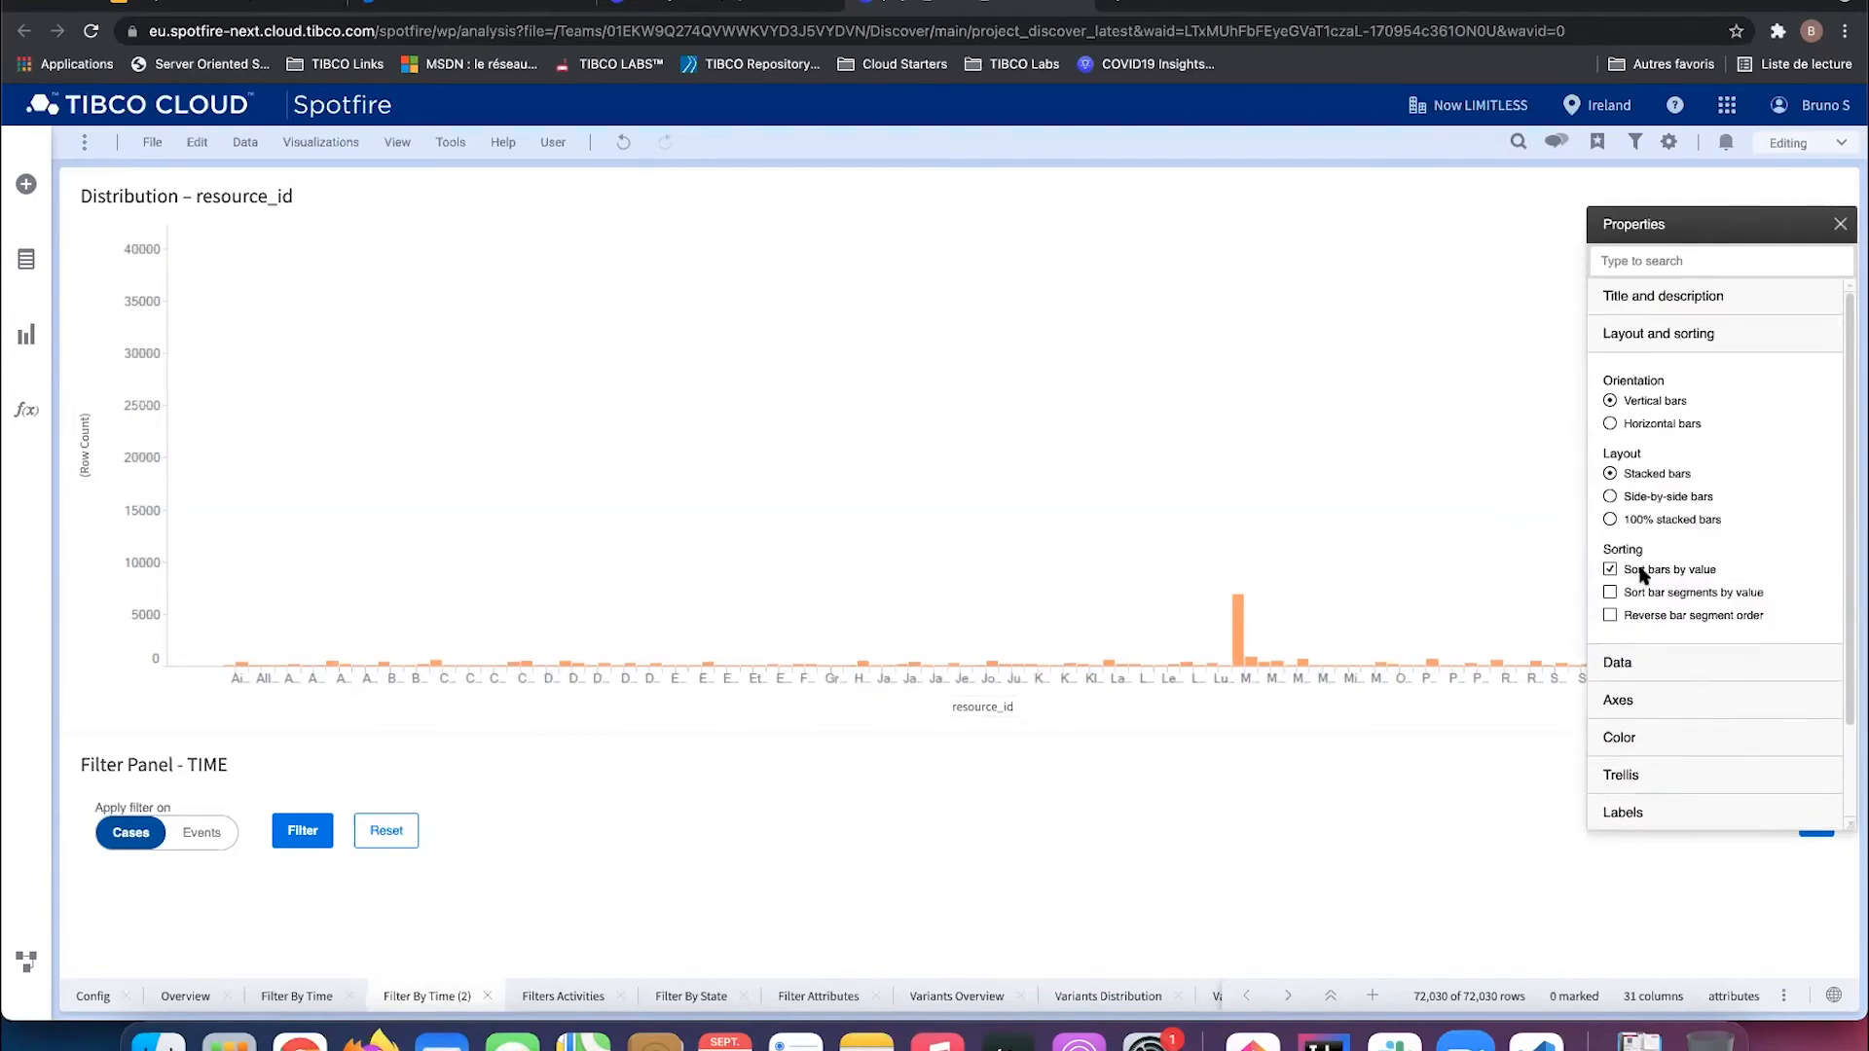
left_click(1653, 423)
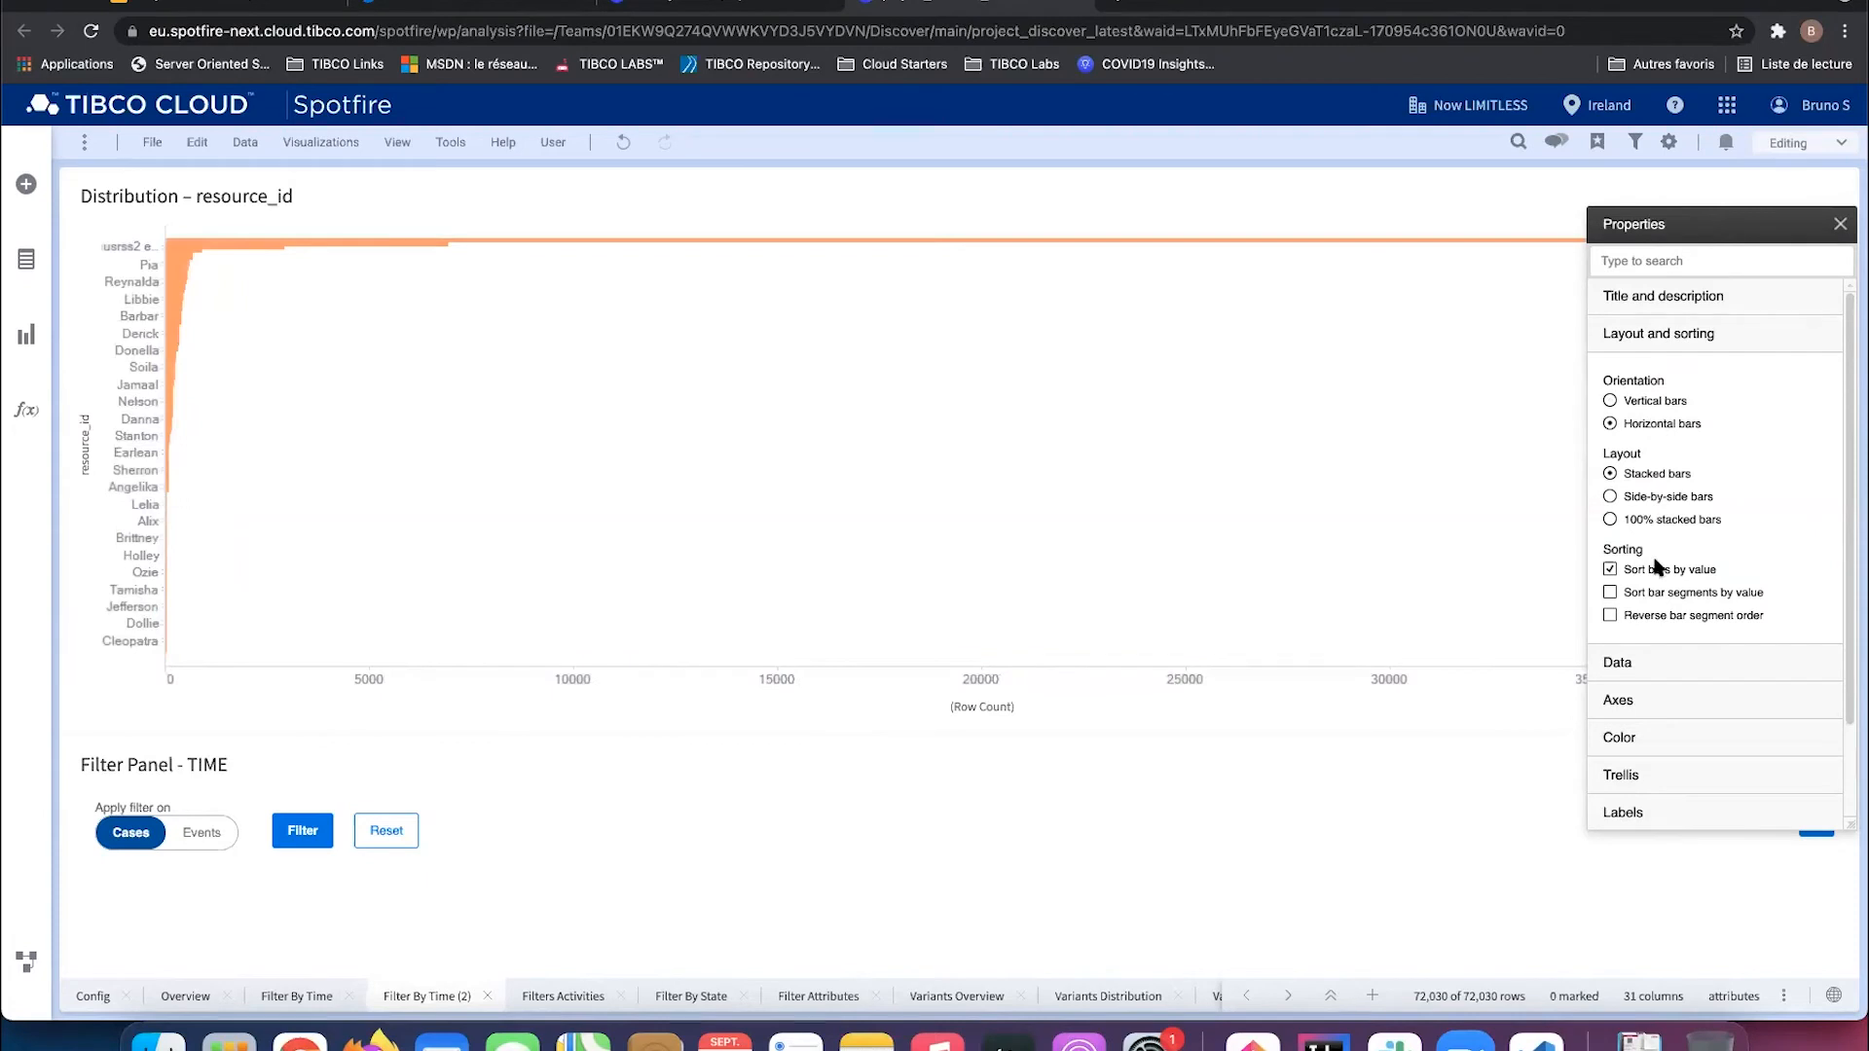
Step: Add a zoom slider to the resource_id axis and narrow it to fewer resources
left_click(1655, 702)
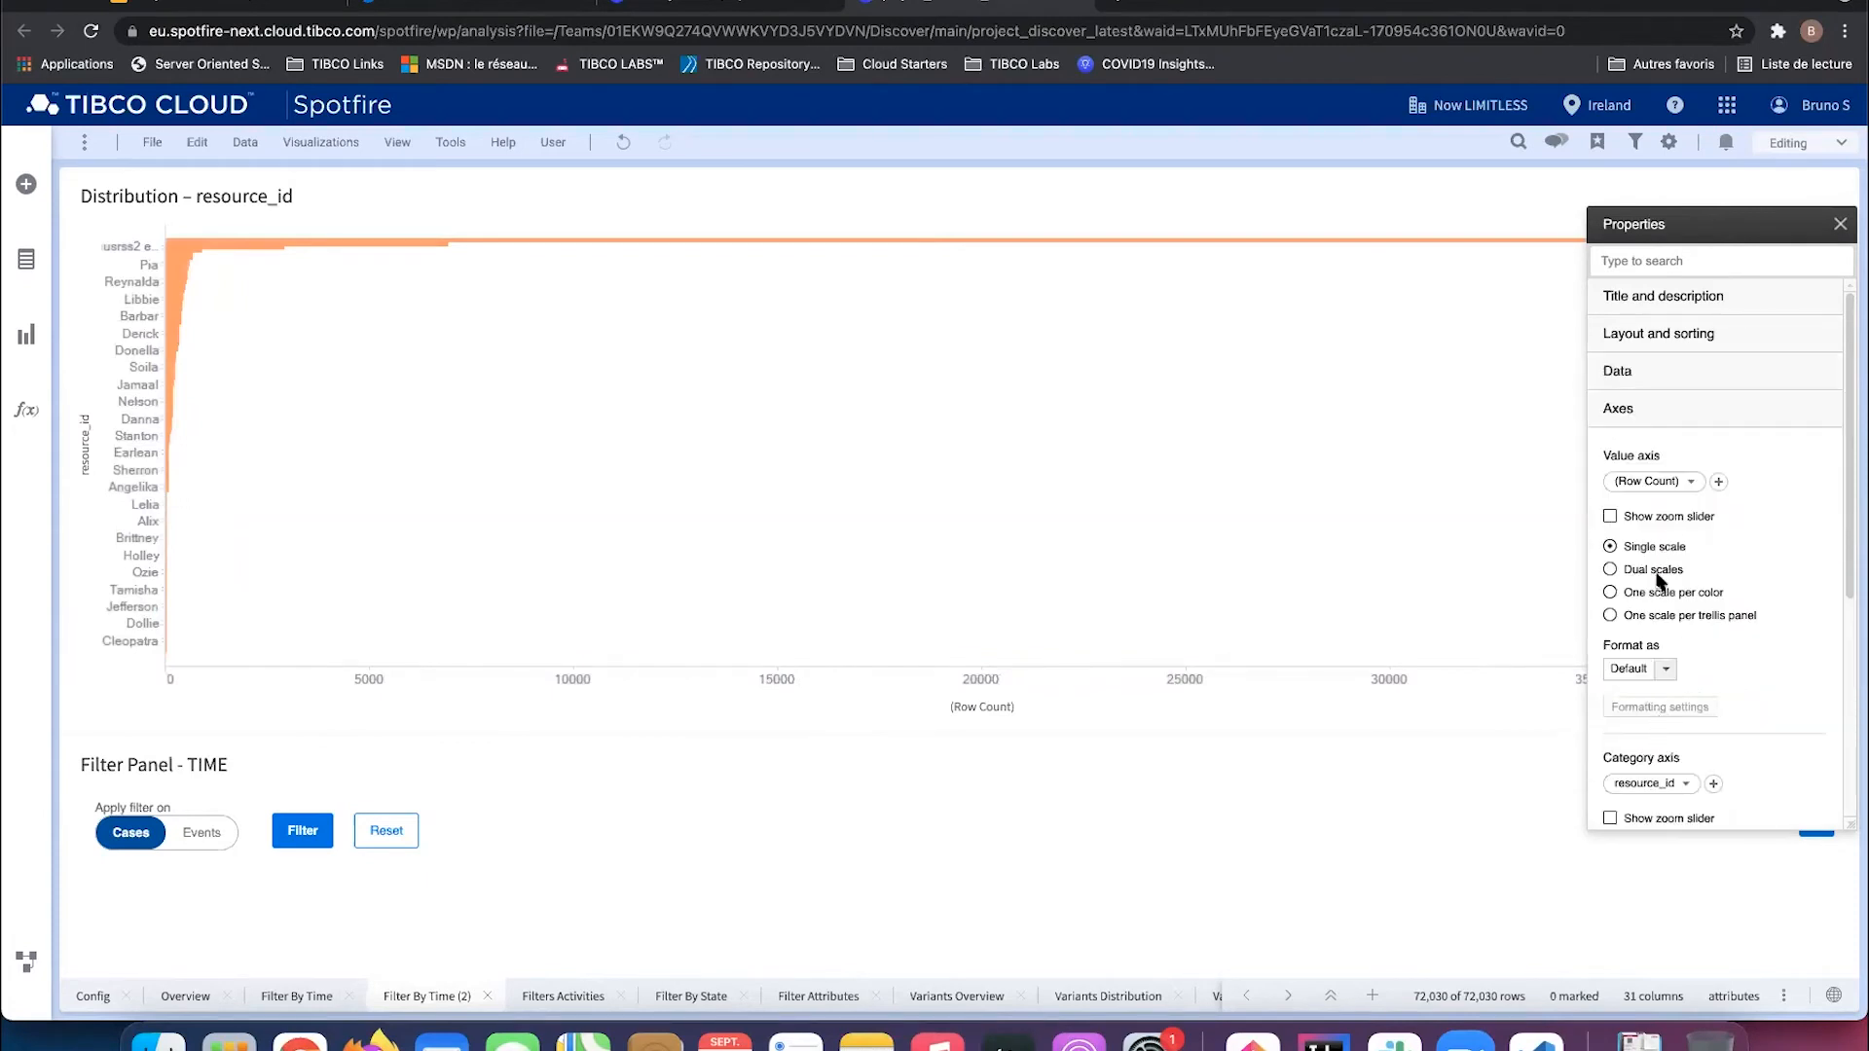
scroll(1663, 757, "down", 1)
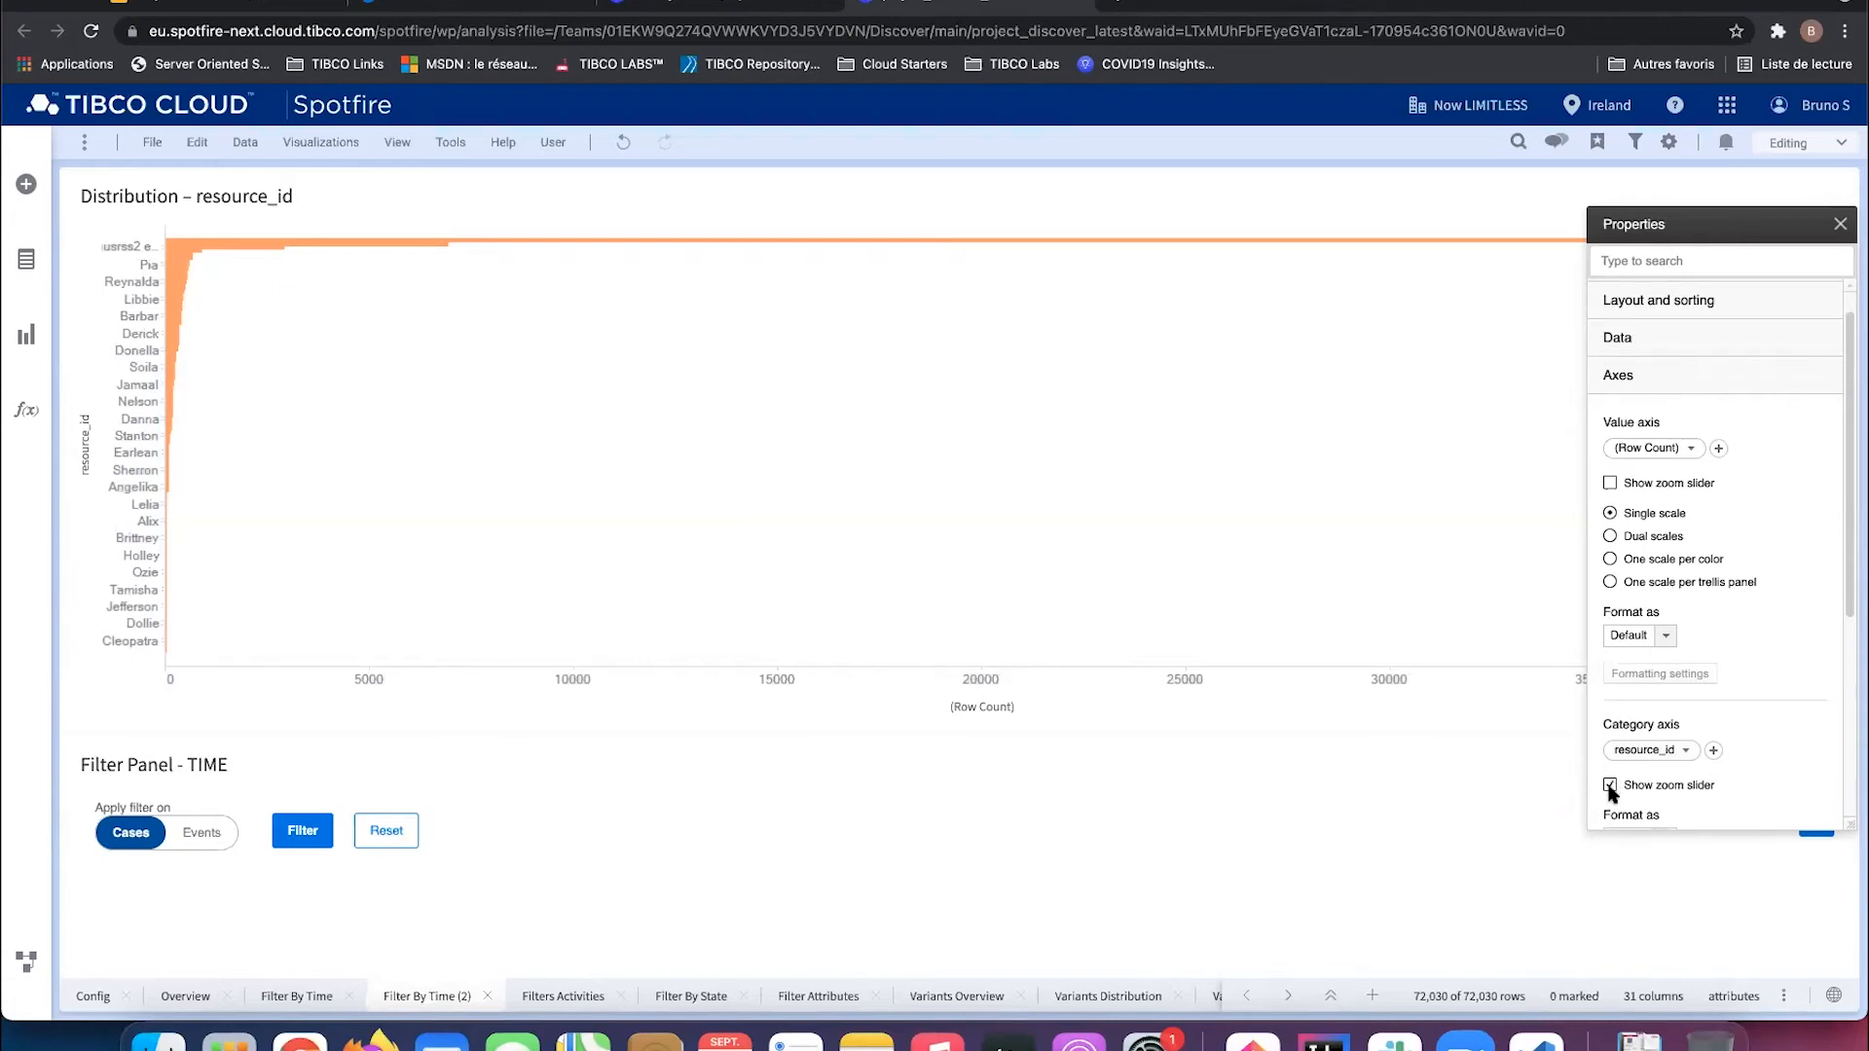
left_click(1839, 224)
left_click_drag(105, 683, 110, 394)
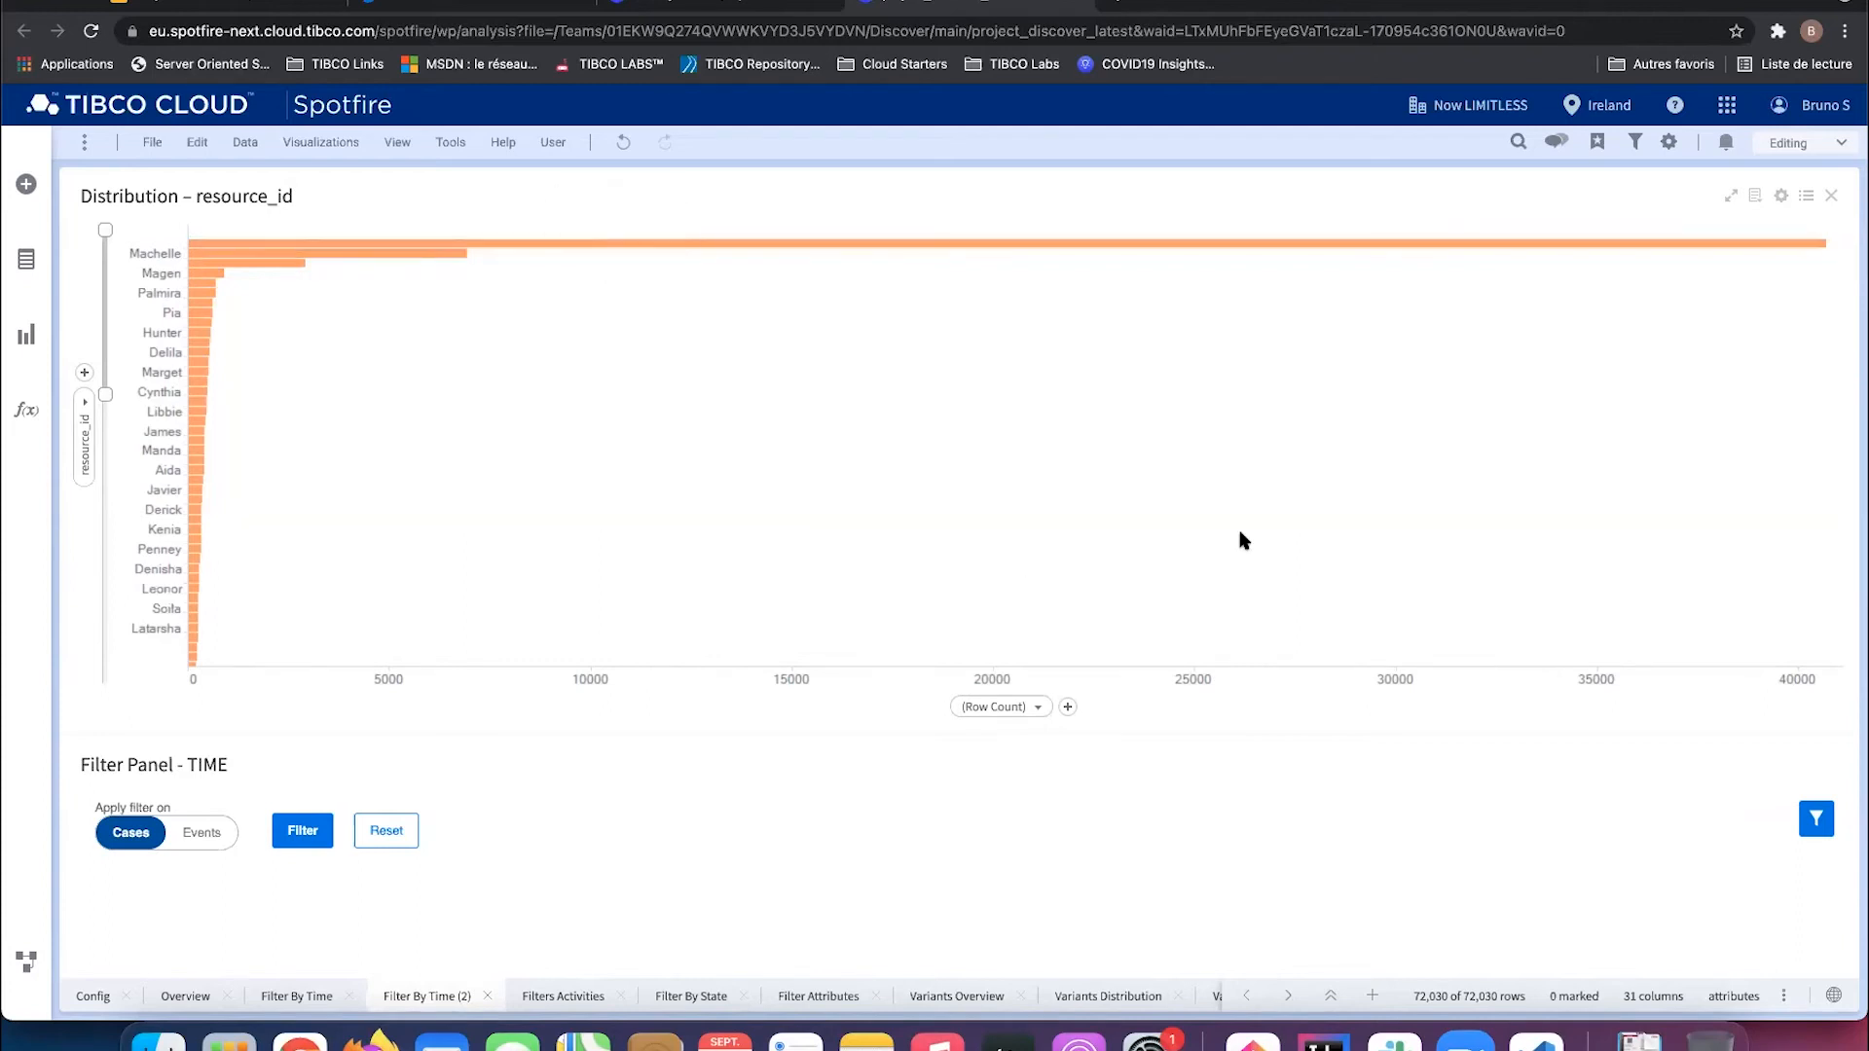
Step: Add a cross table details view below the chart and mark a resource bar to fill it
right_click(930, 333)
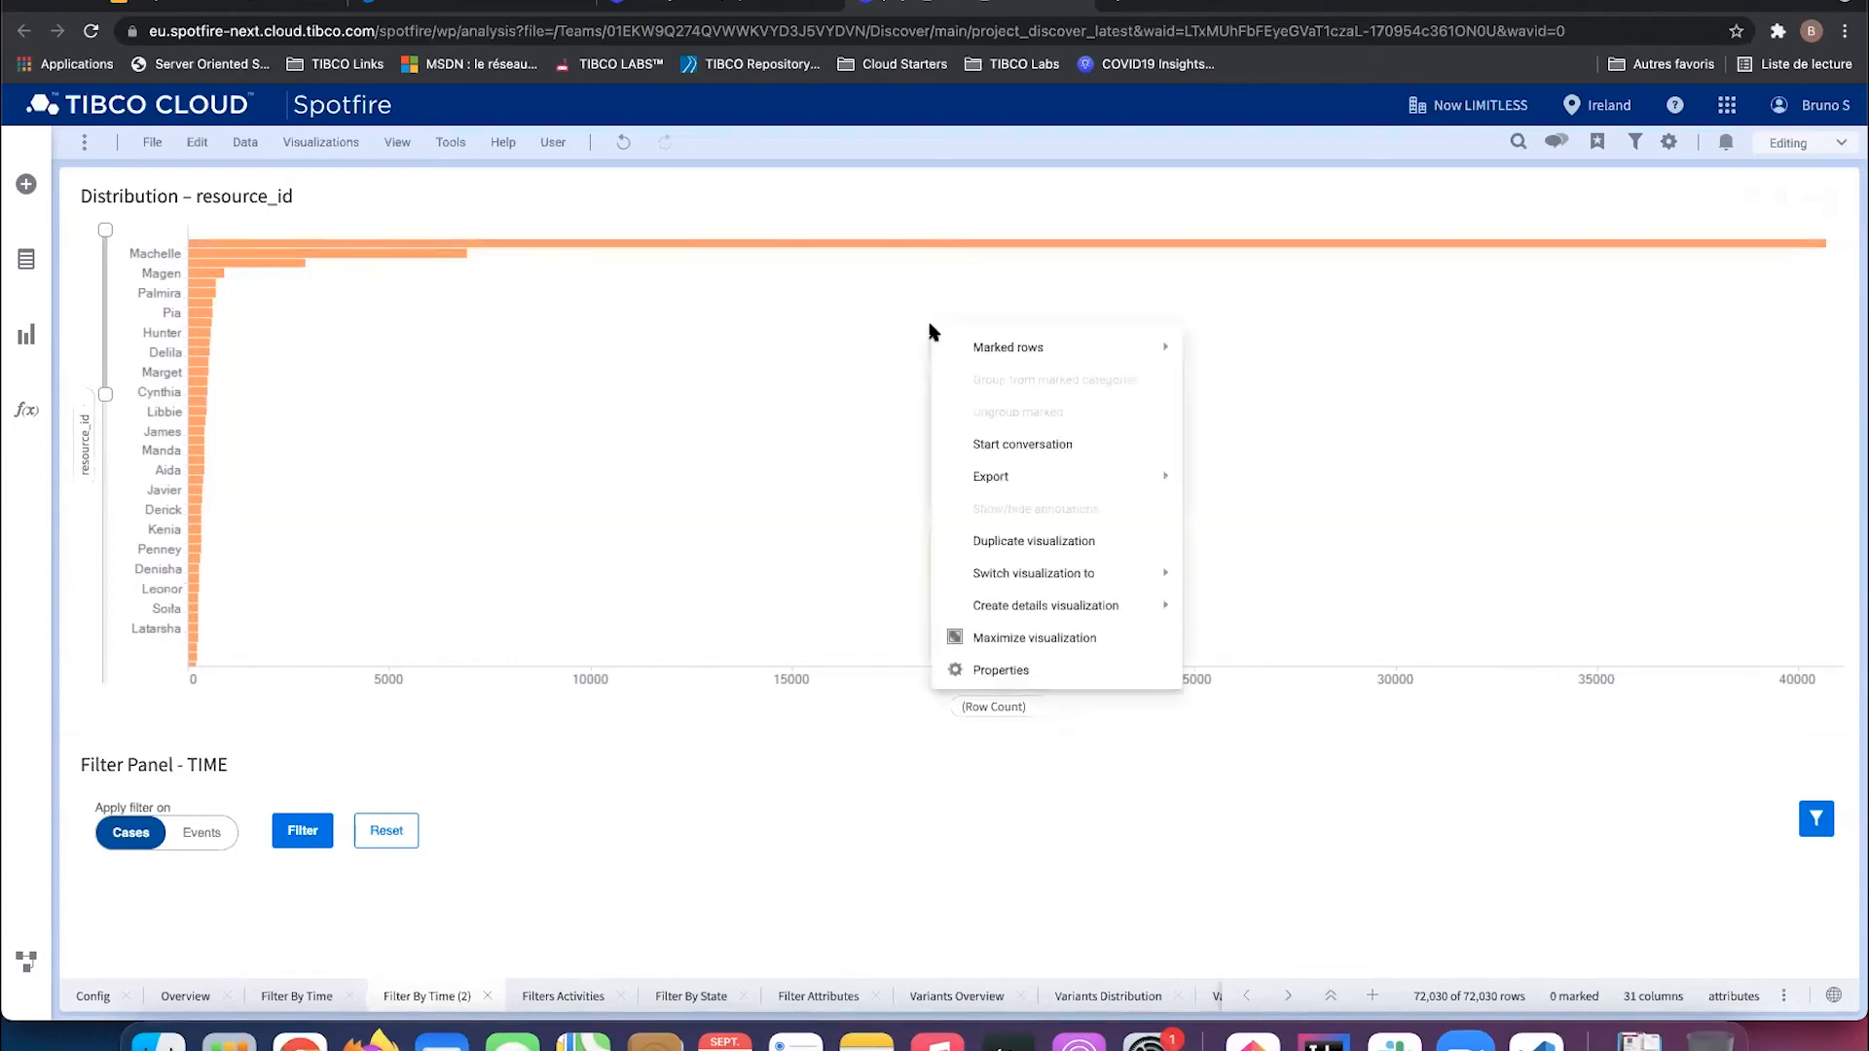
mouse_move(1025, 589)
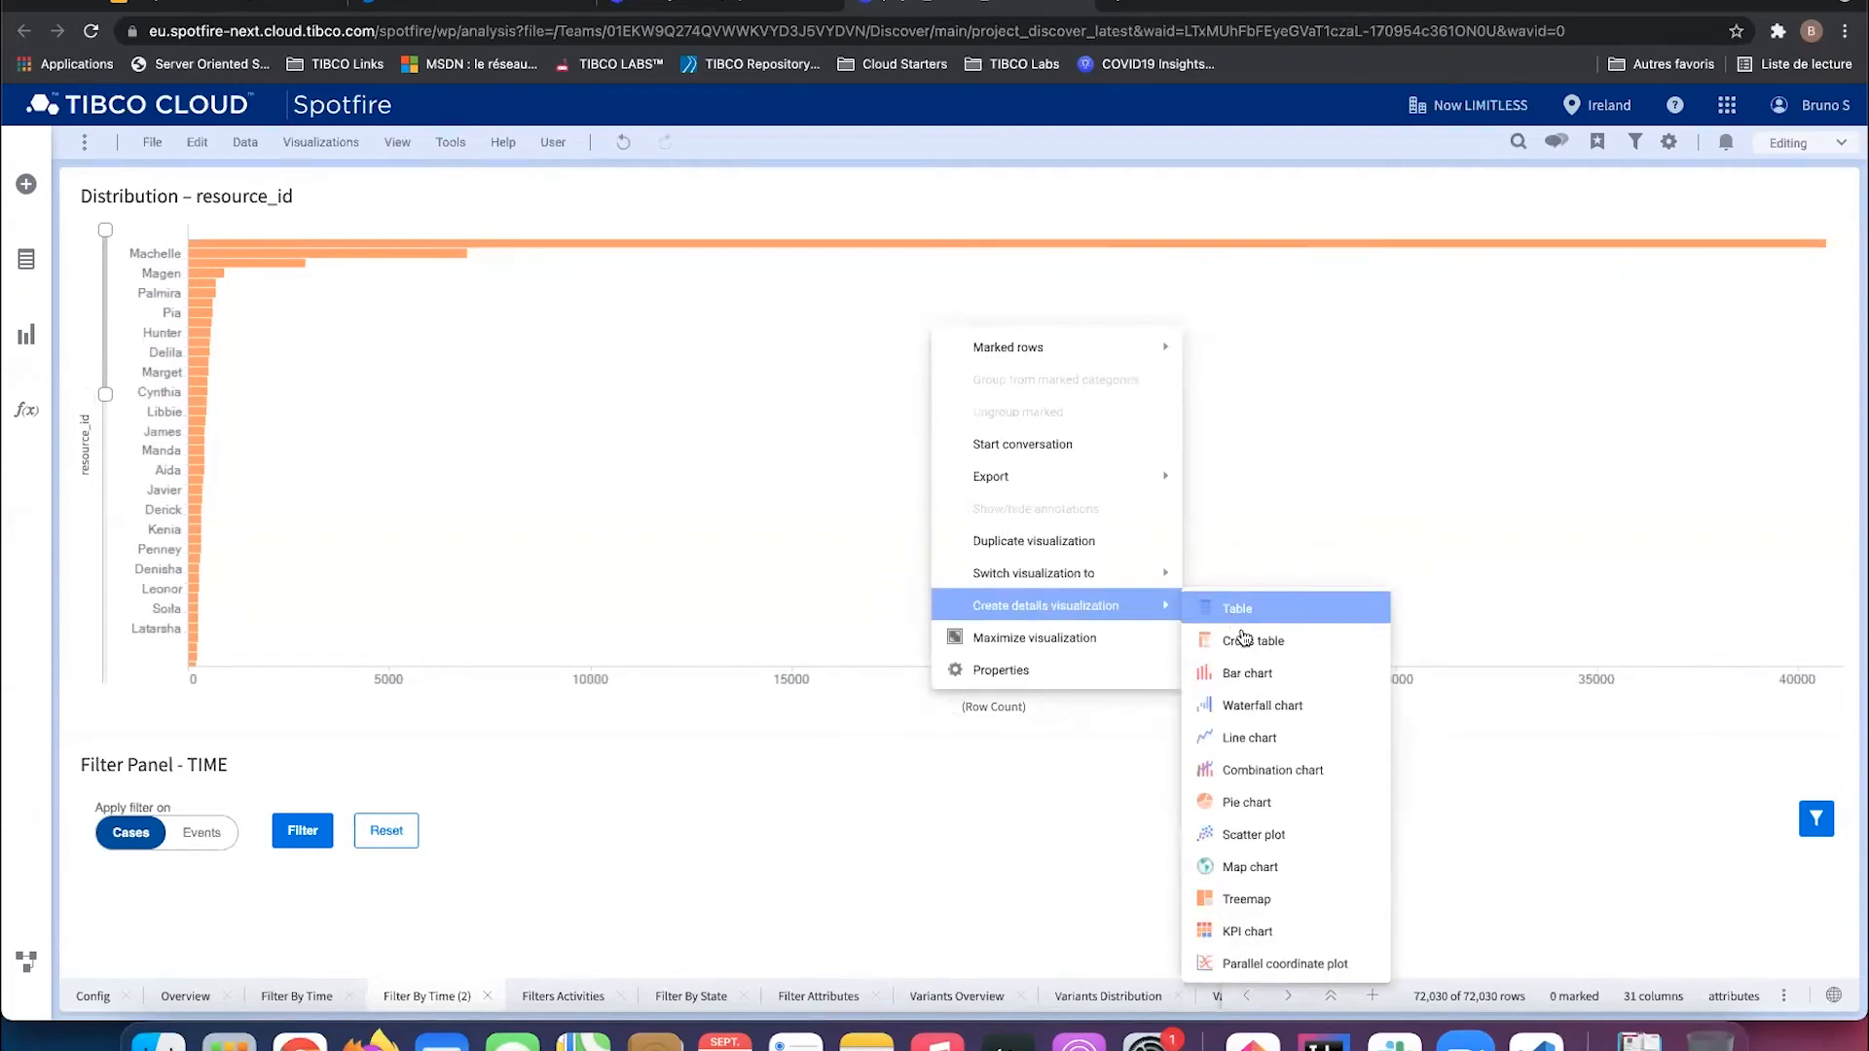
left_click(1231, 640)
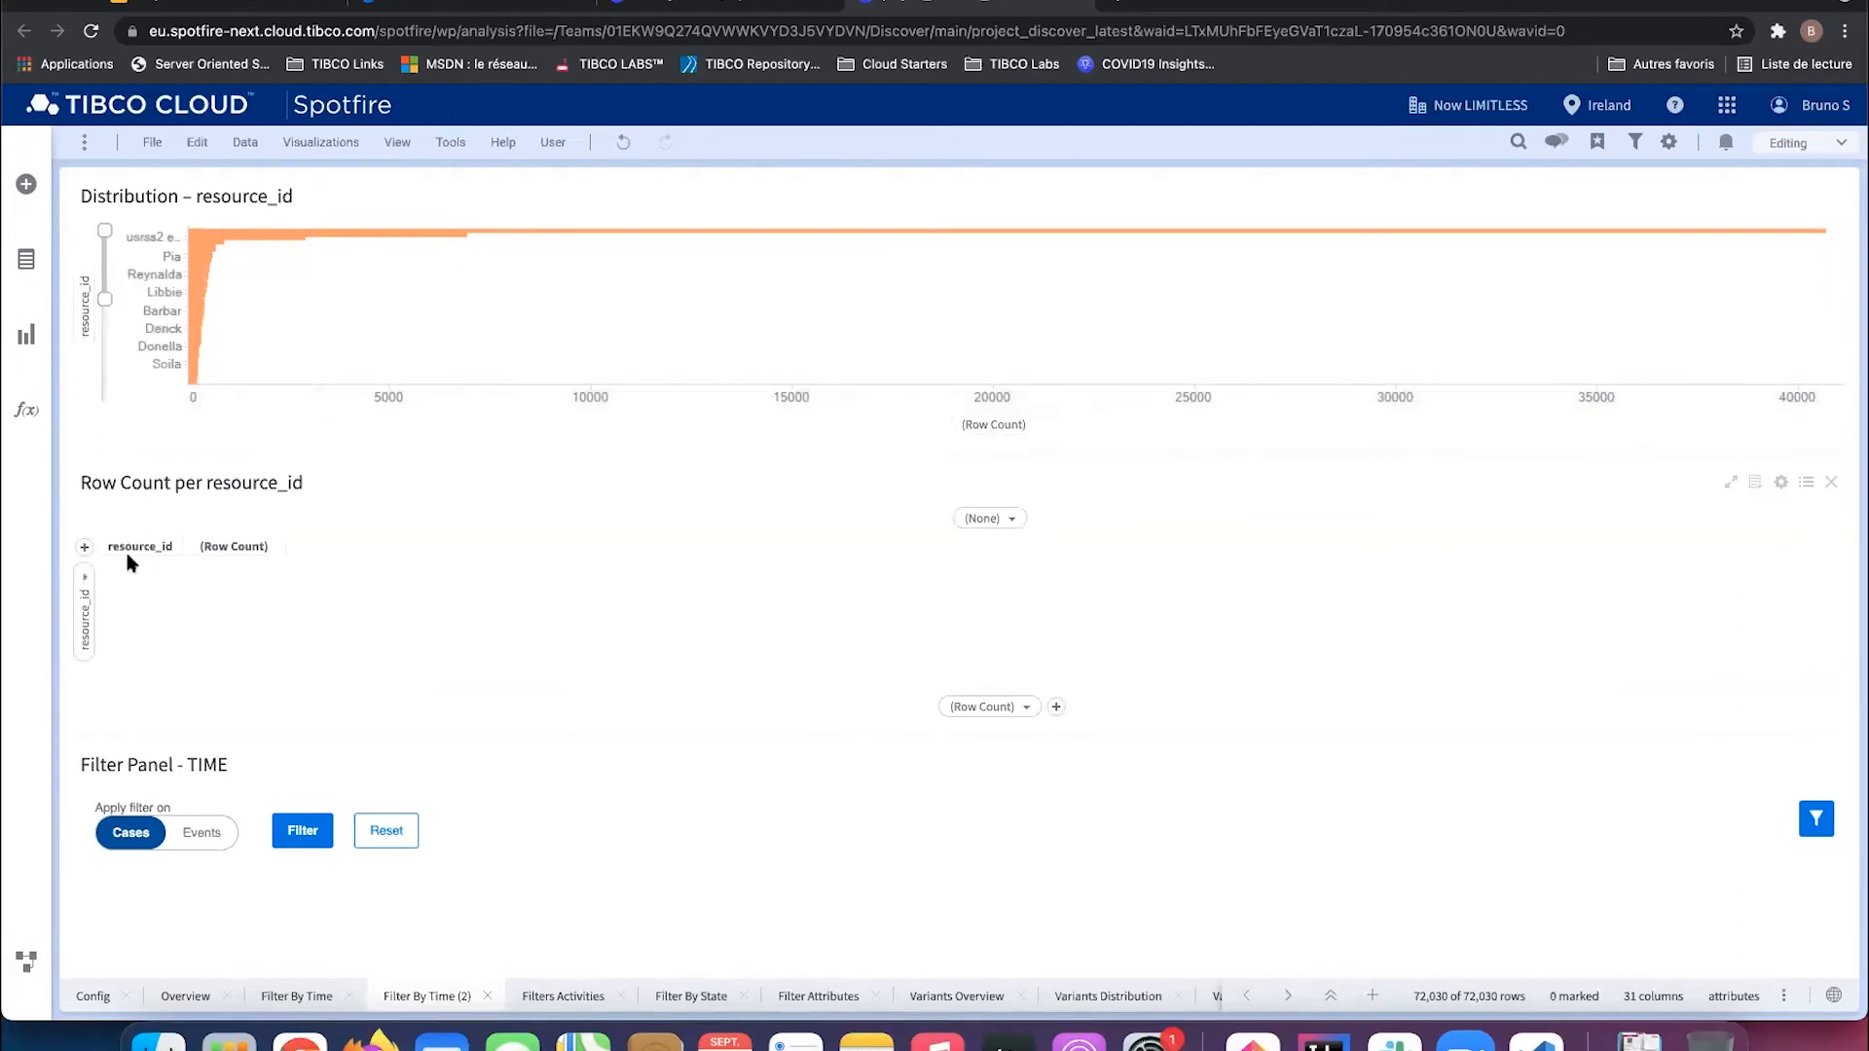
left_click(203, 258)
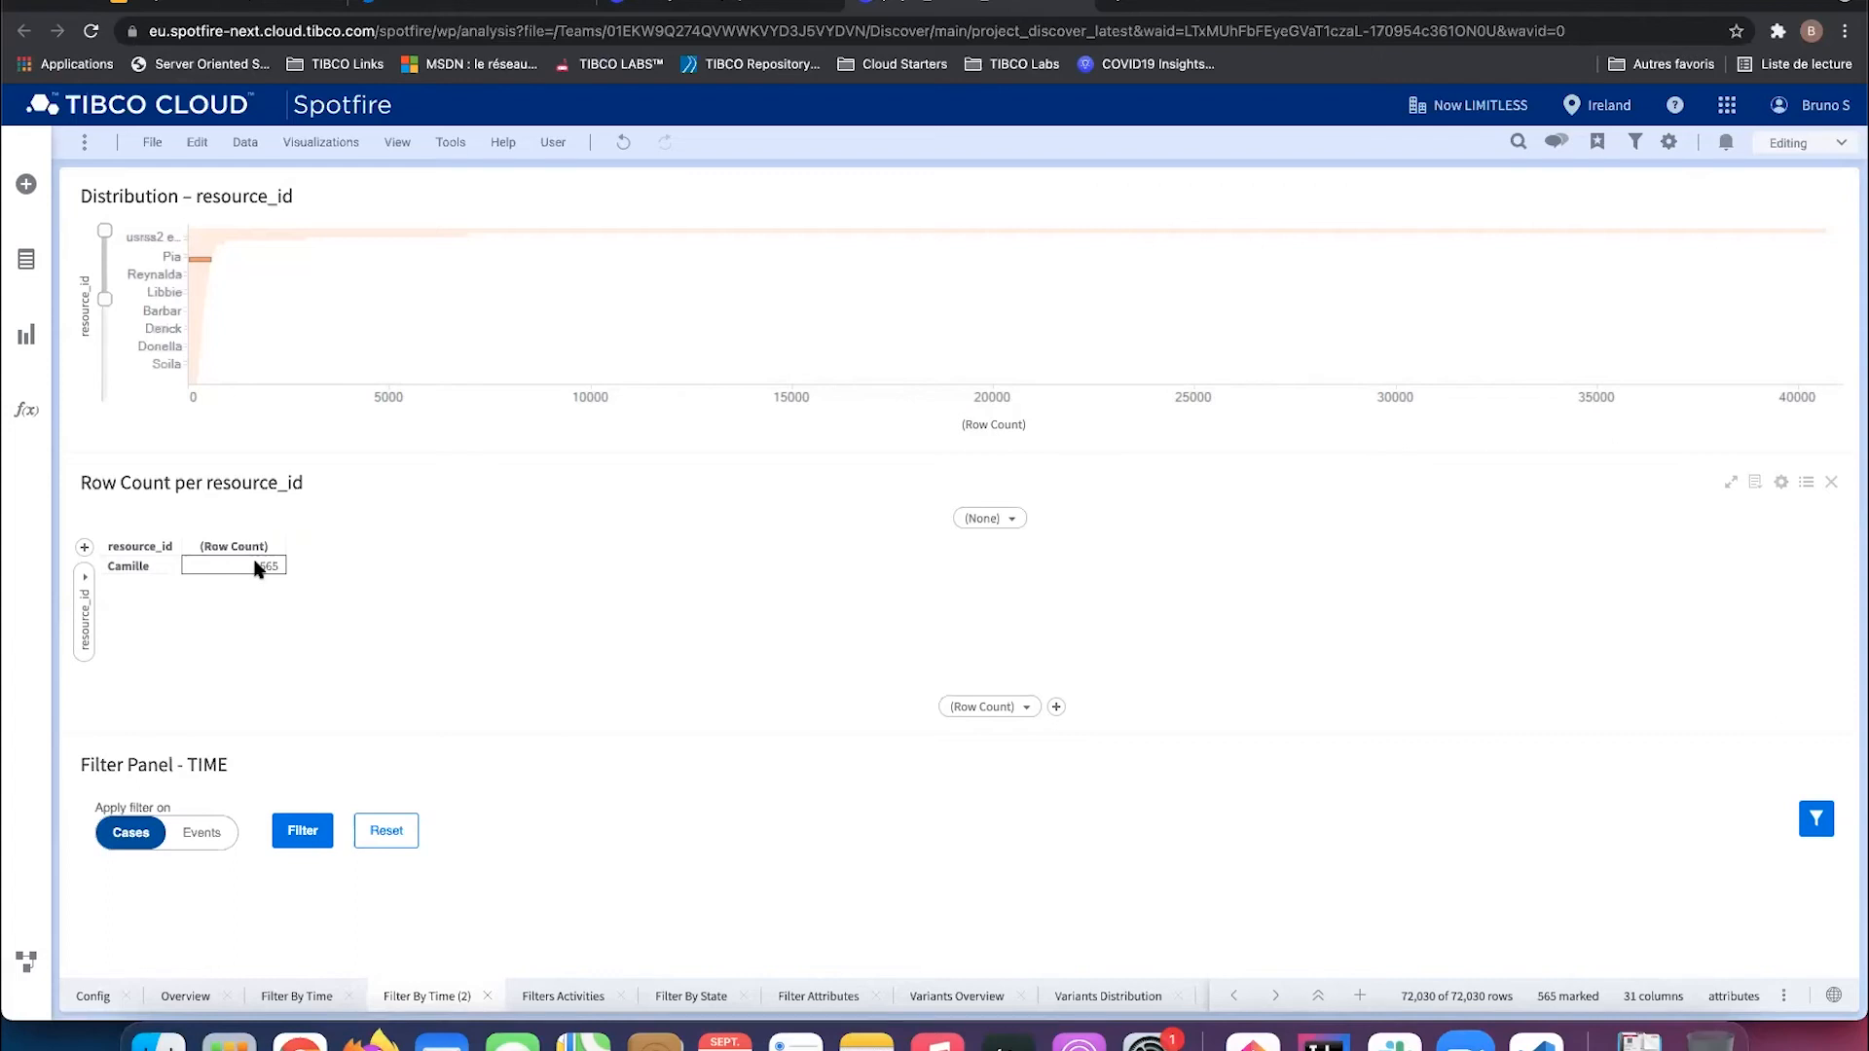
left_click(1017, 708)
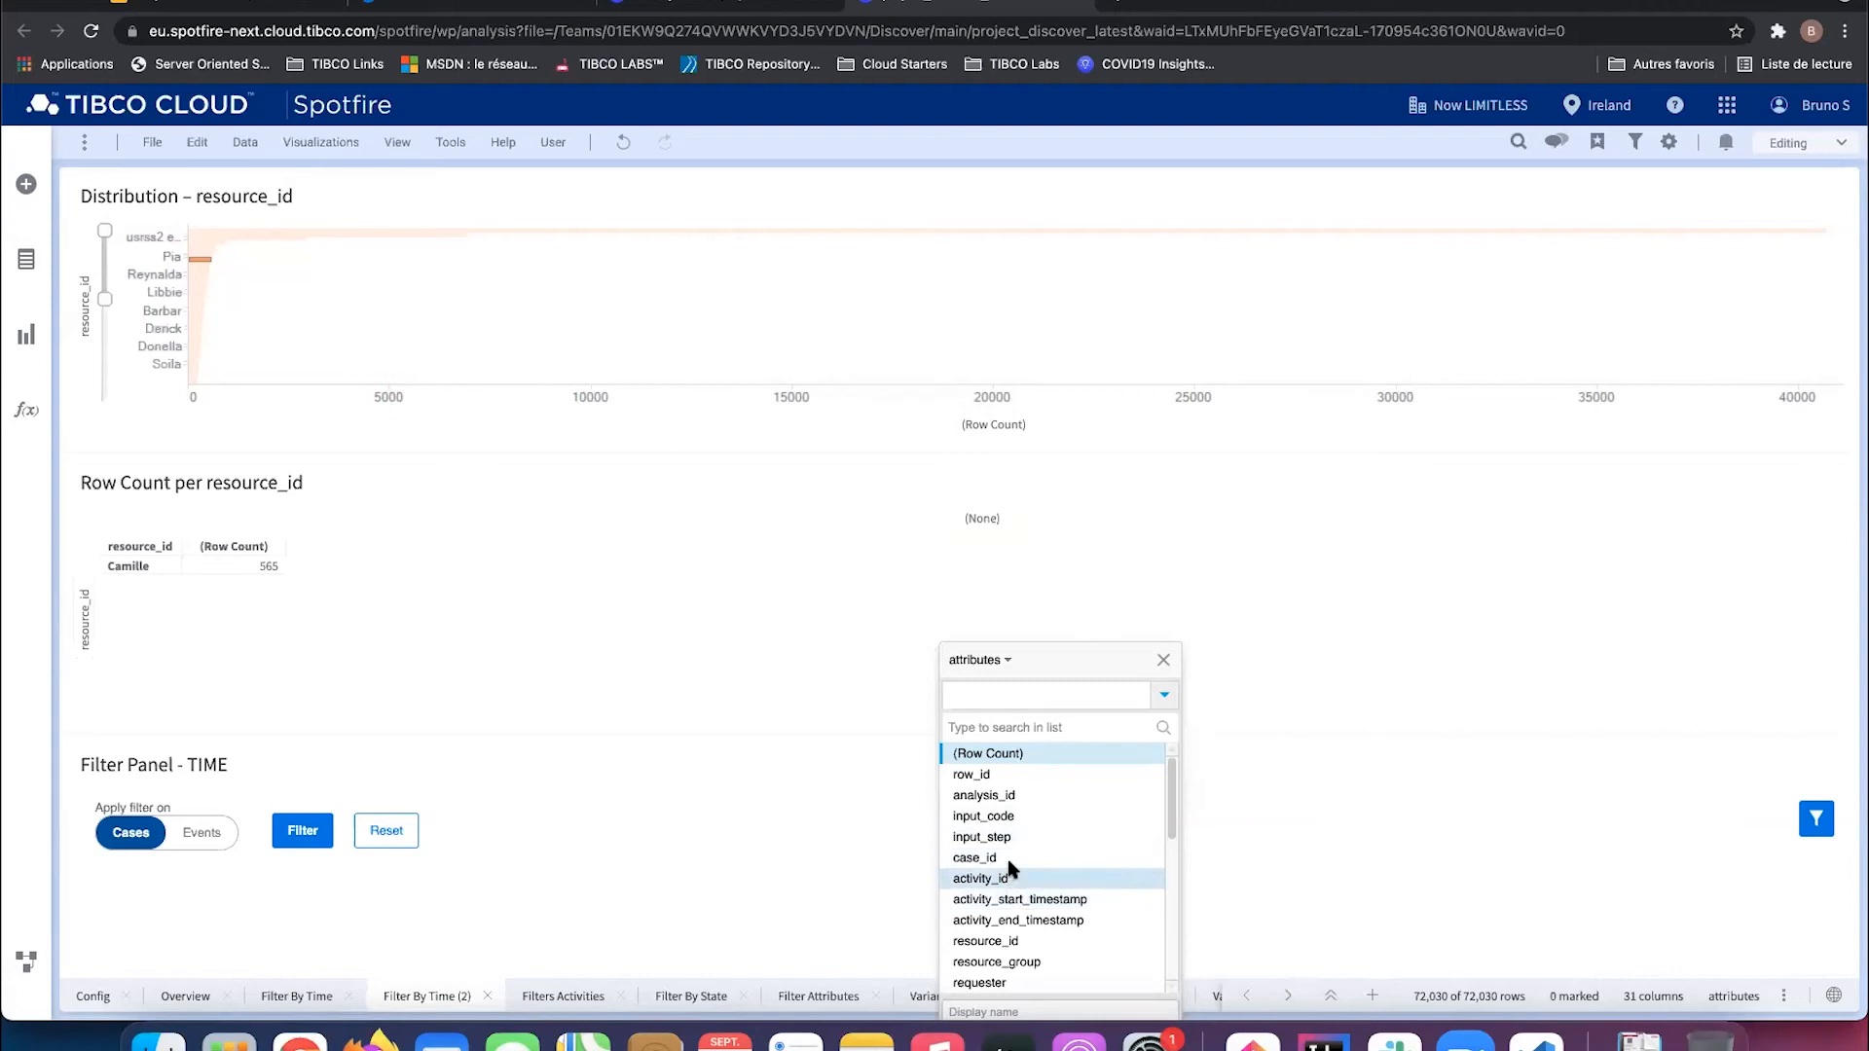
Step: Make the cross table show UniqueCount(case_id) and Row Count per resource
left_click(994, 859)
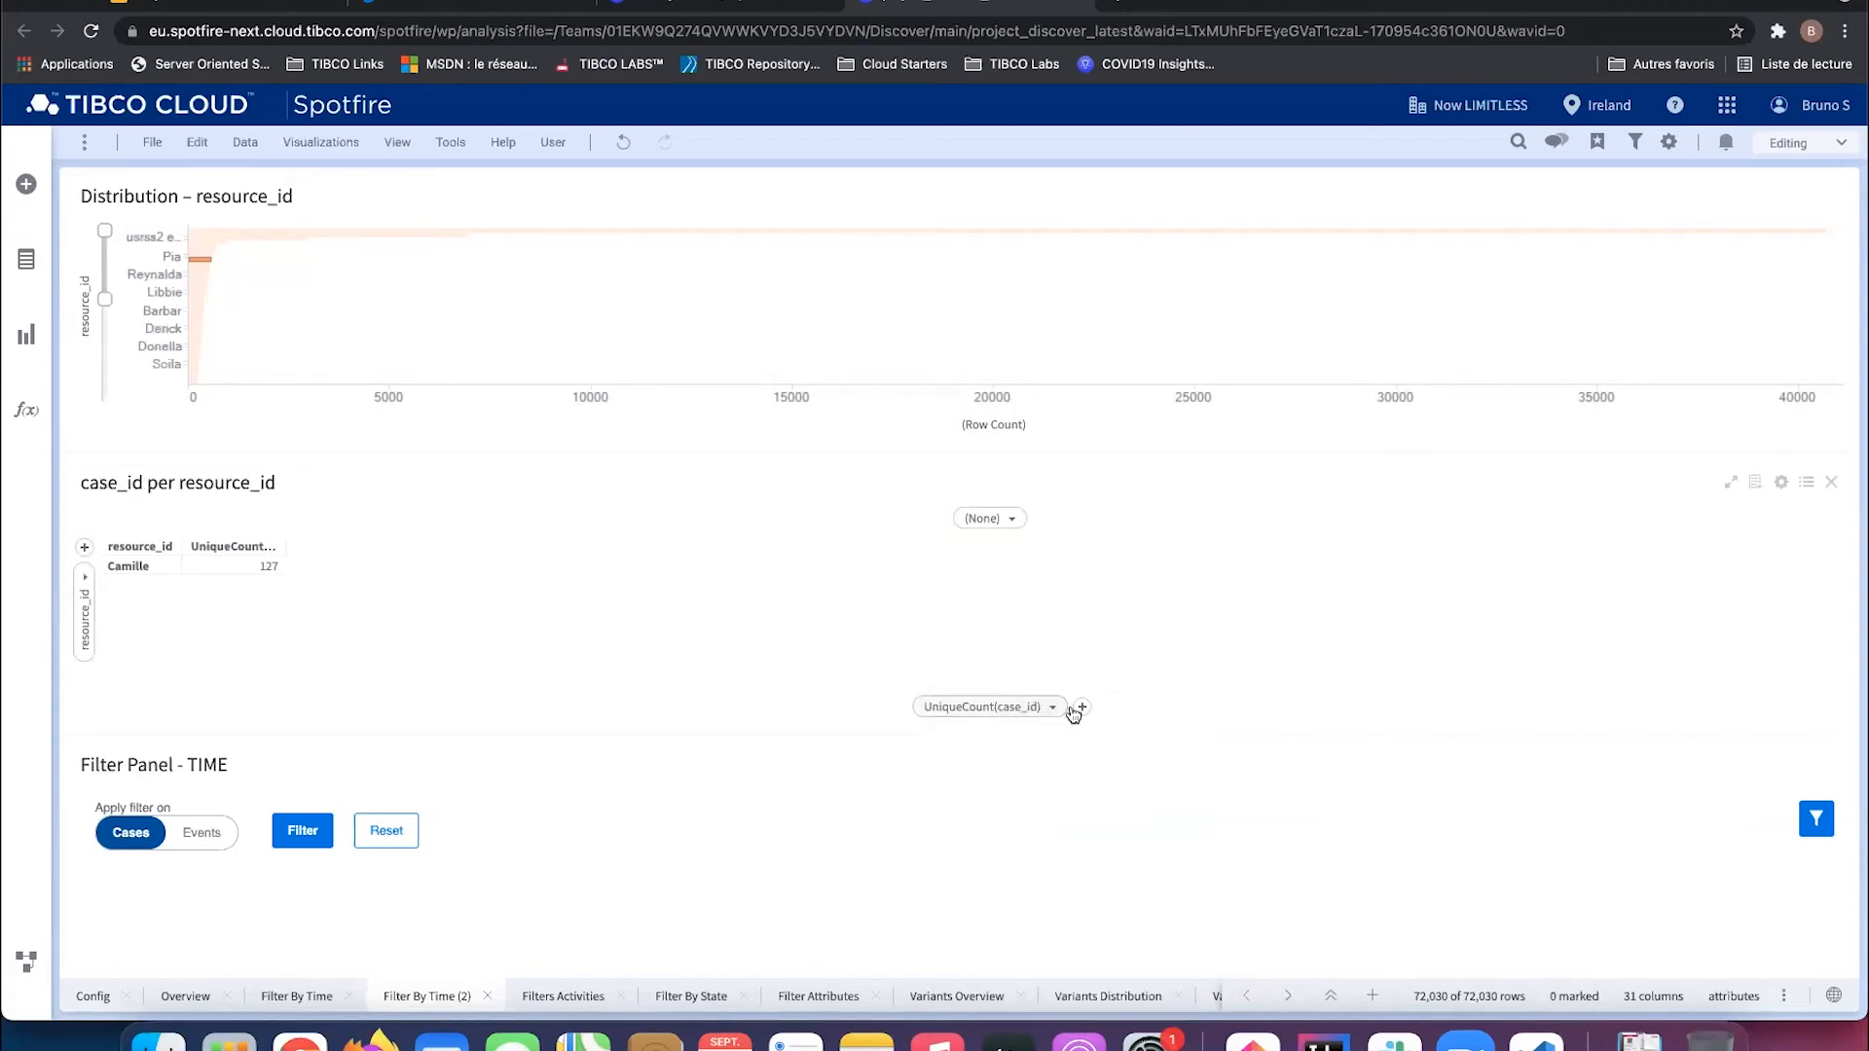
left_click(1071, 708)
left_click(1124, 756)
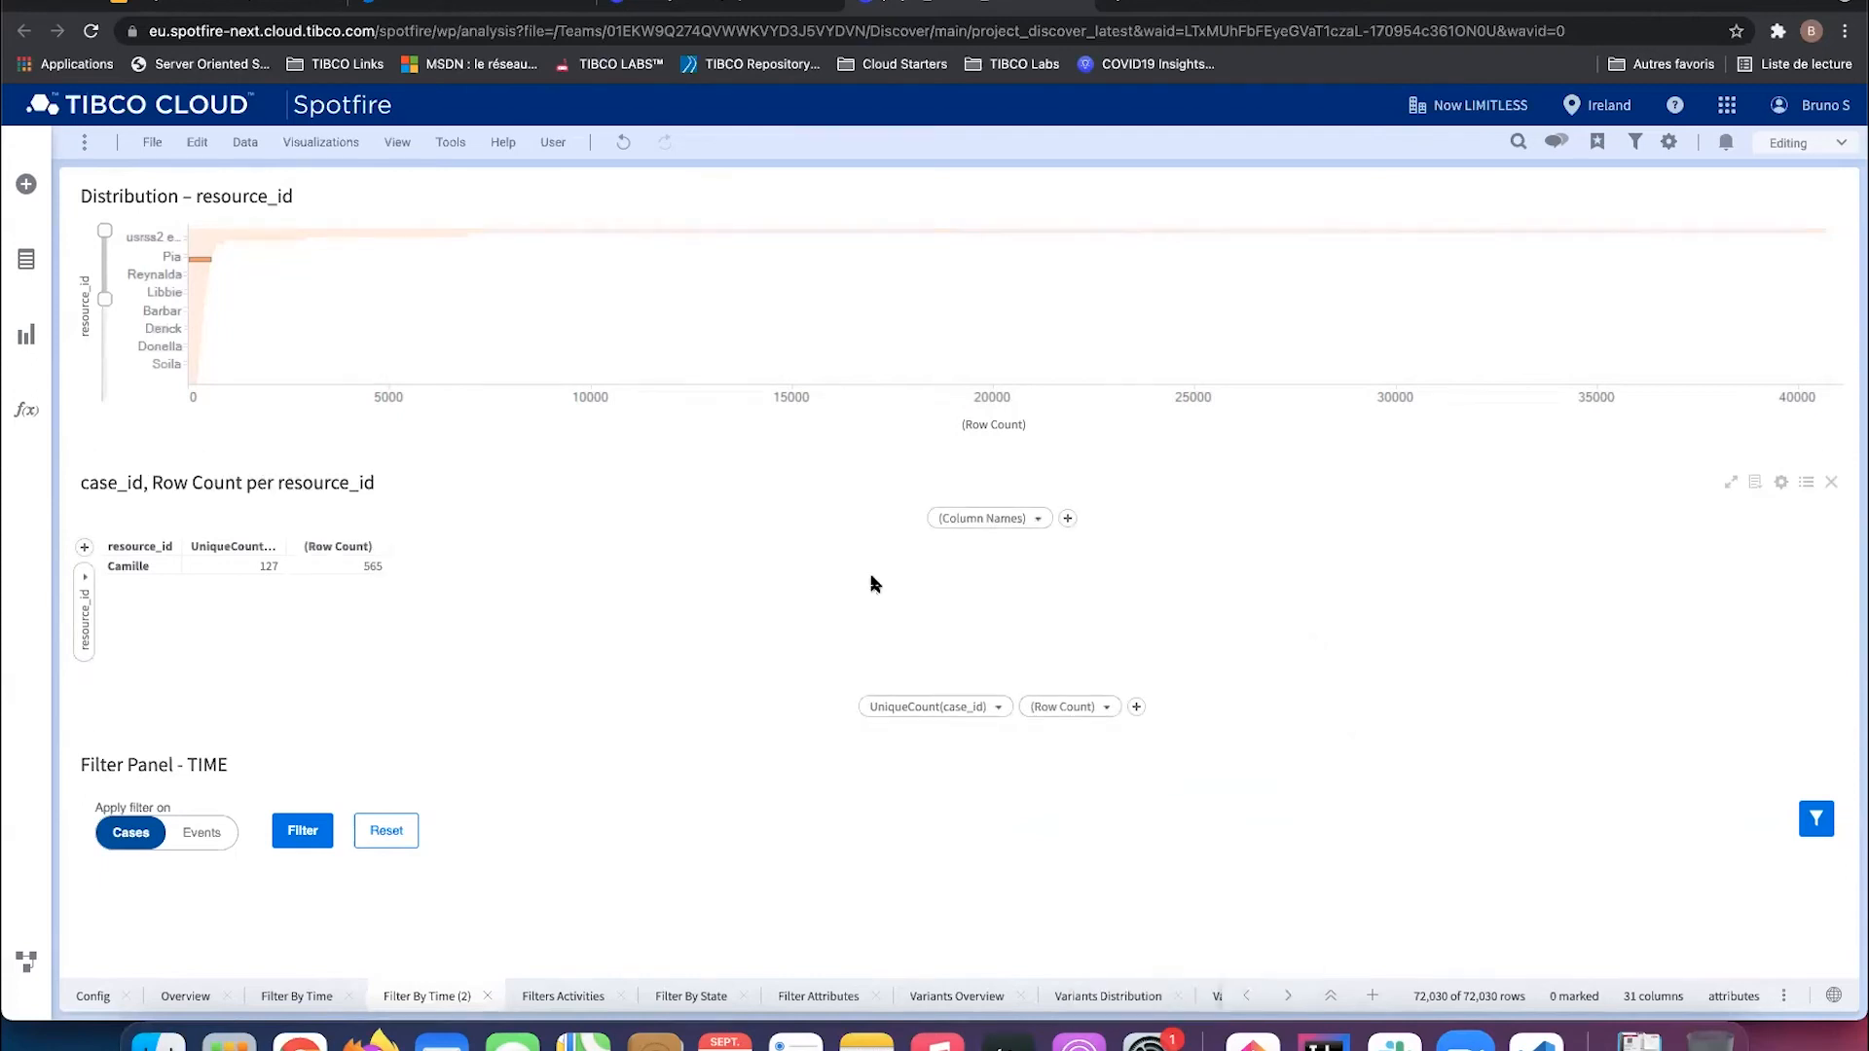
Step: Rename the Filter By Time (2) page to 'My filter'
right_click(420, 997)
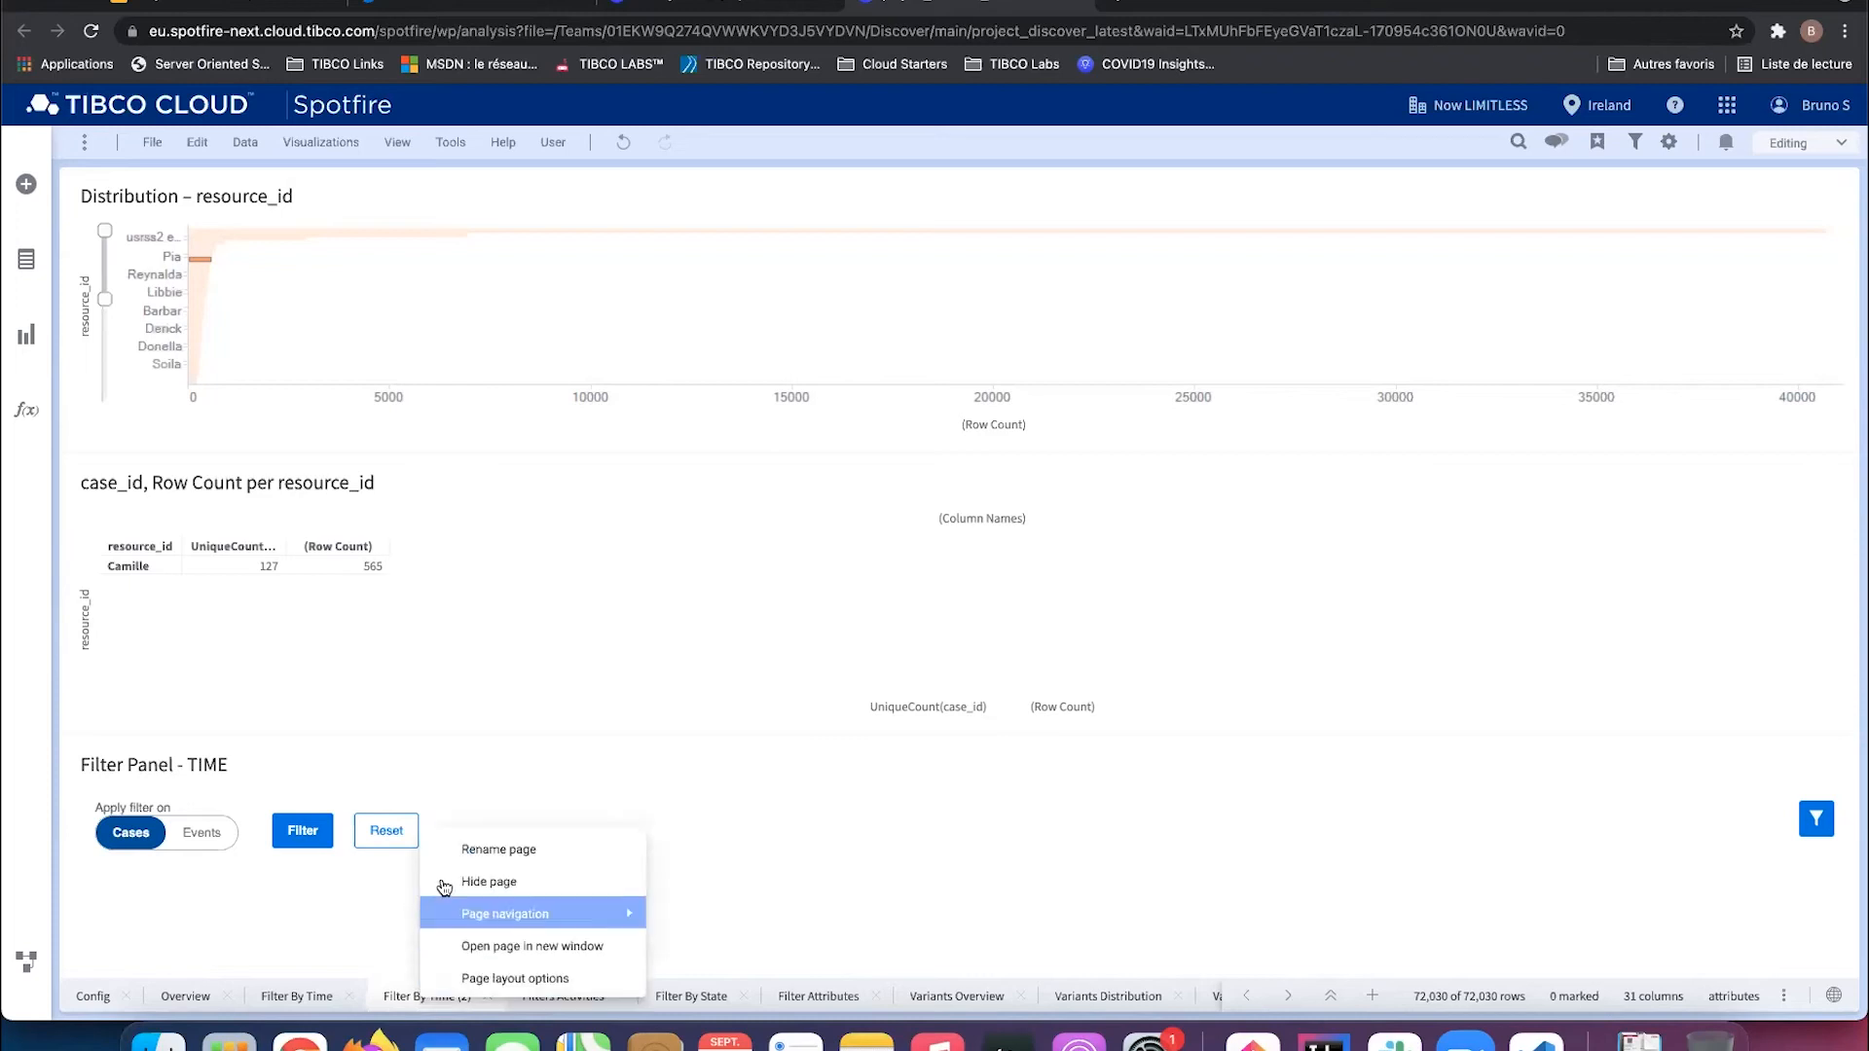
left_click(446, 846)
type("My filter")
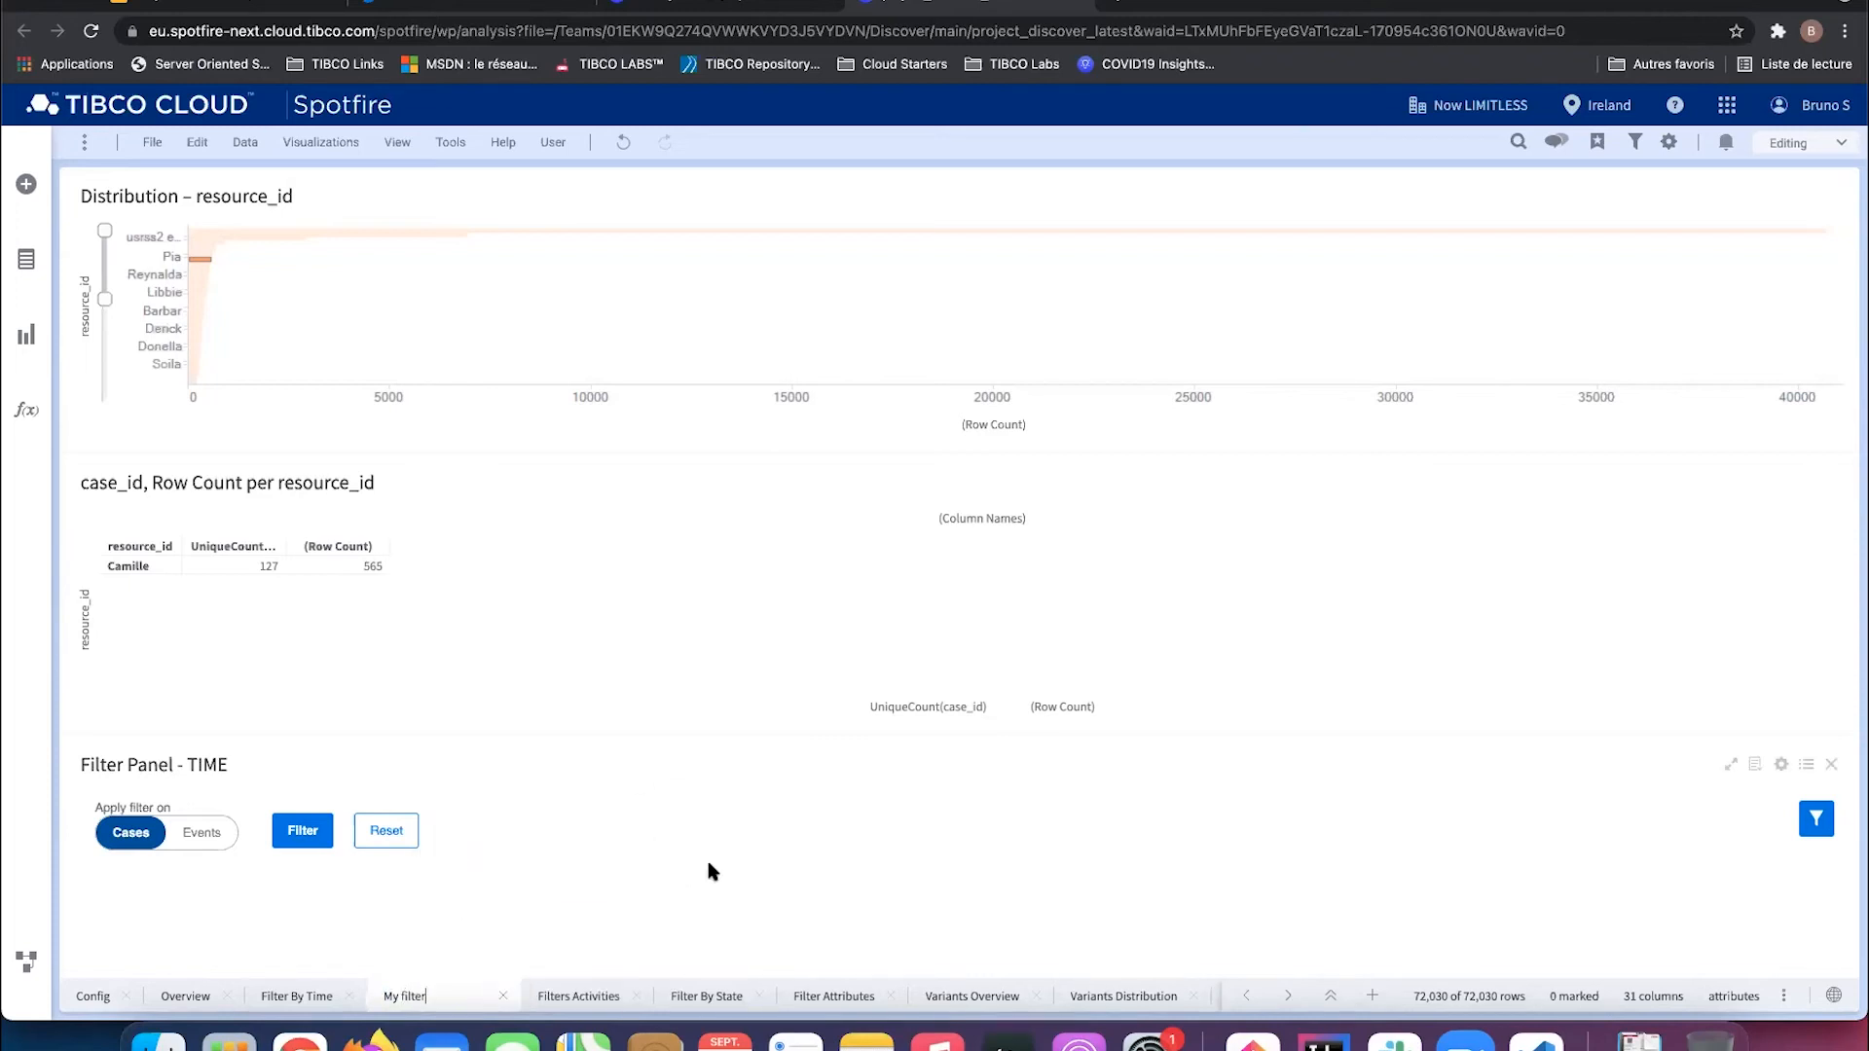
key("Return")
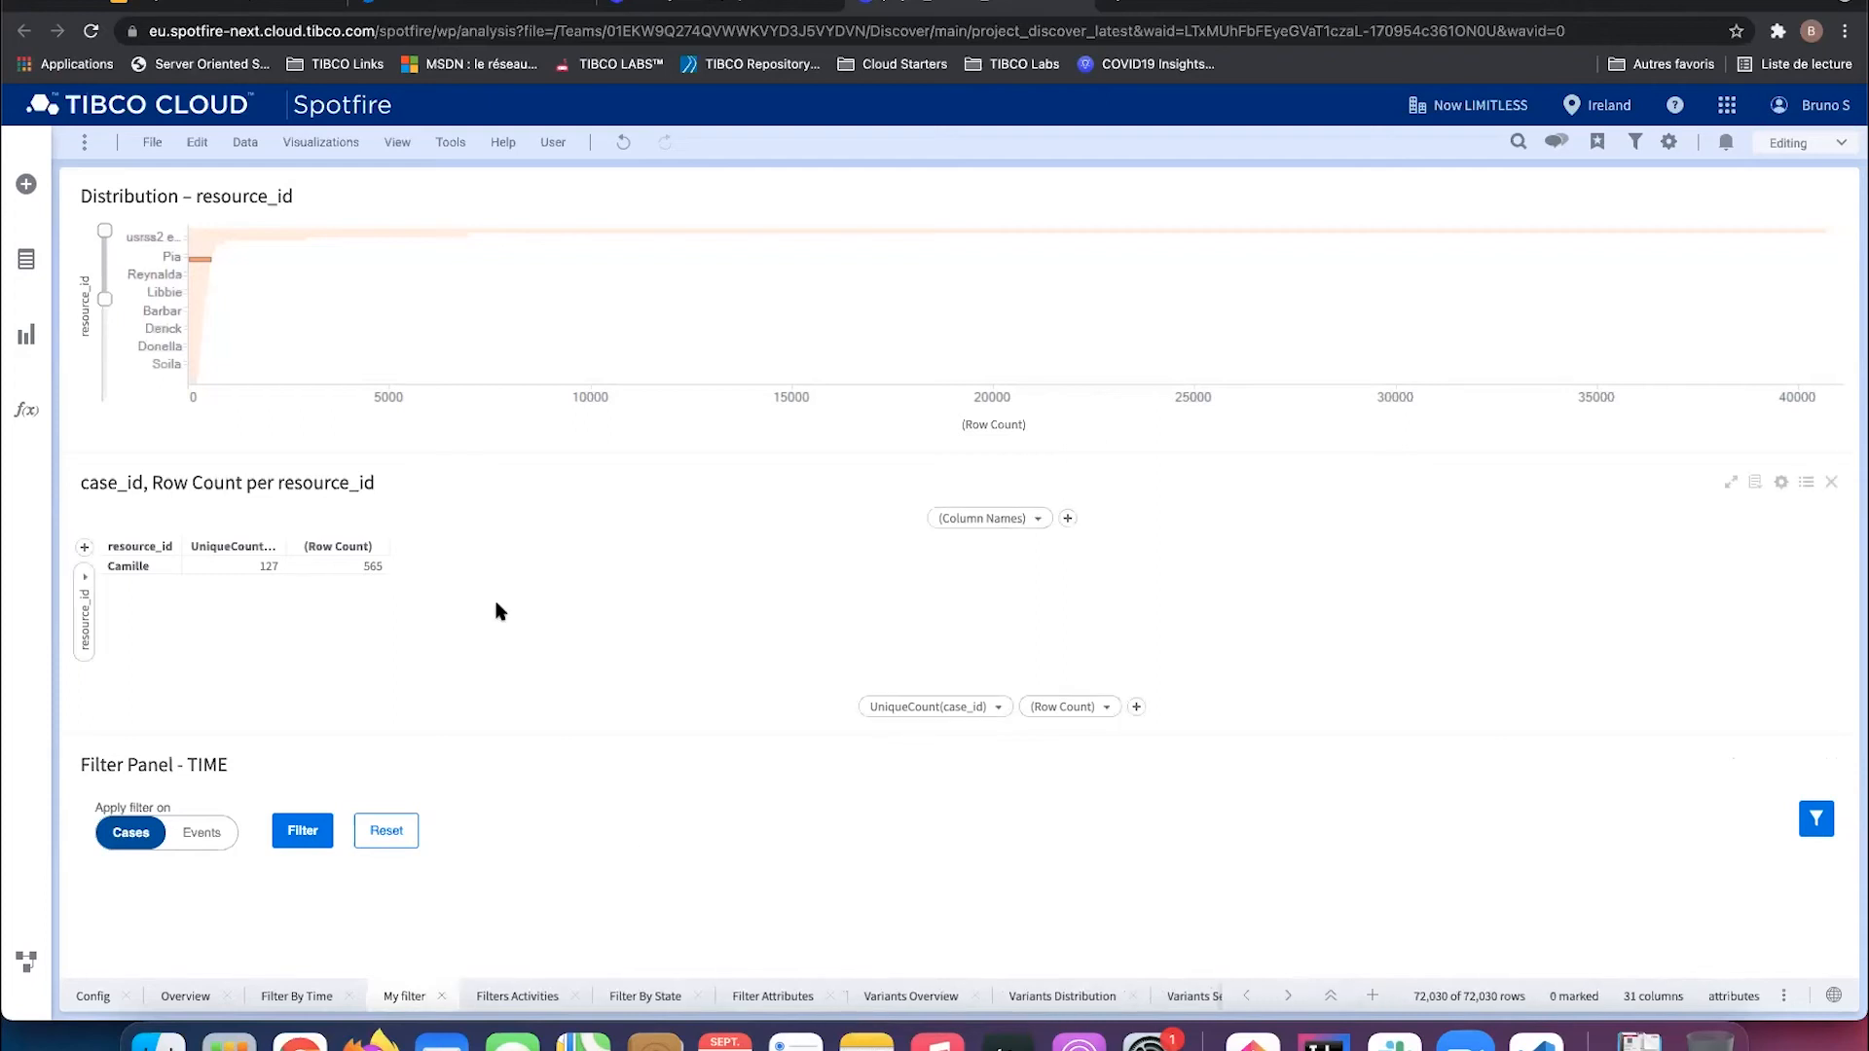
left_click(152, 142)
mouse_move(243, 245)
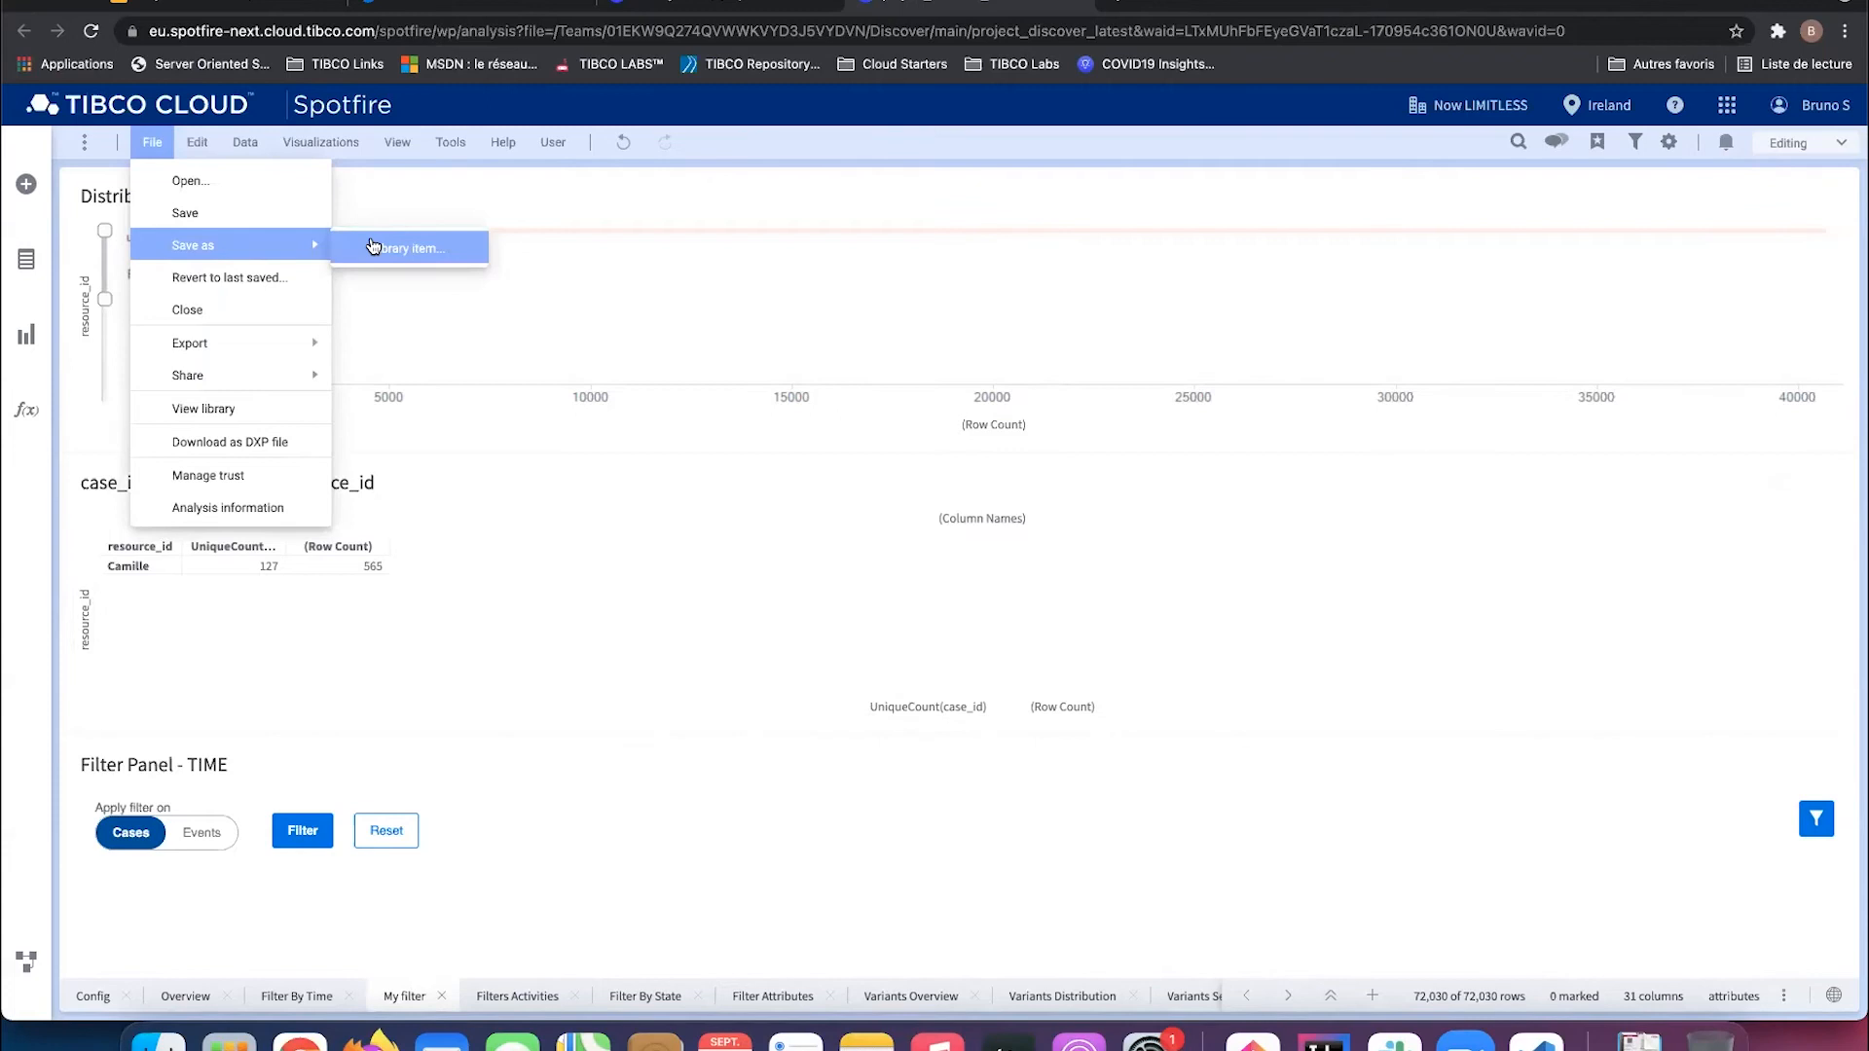
Step: Save the analysis as library item 'project_discover_bso' and return to Discover's Process Analysis list
left_click(370, 245)
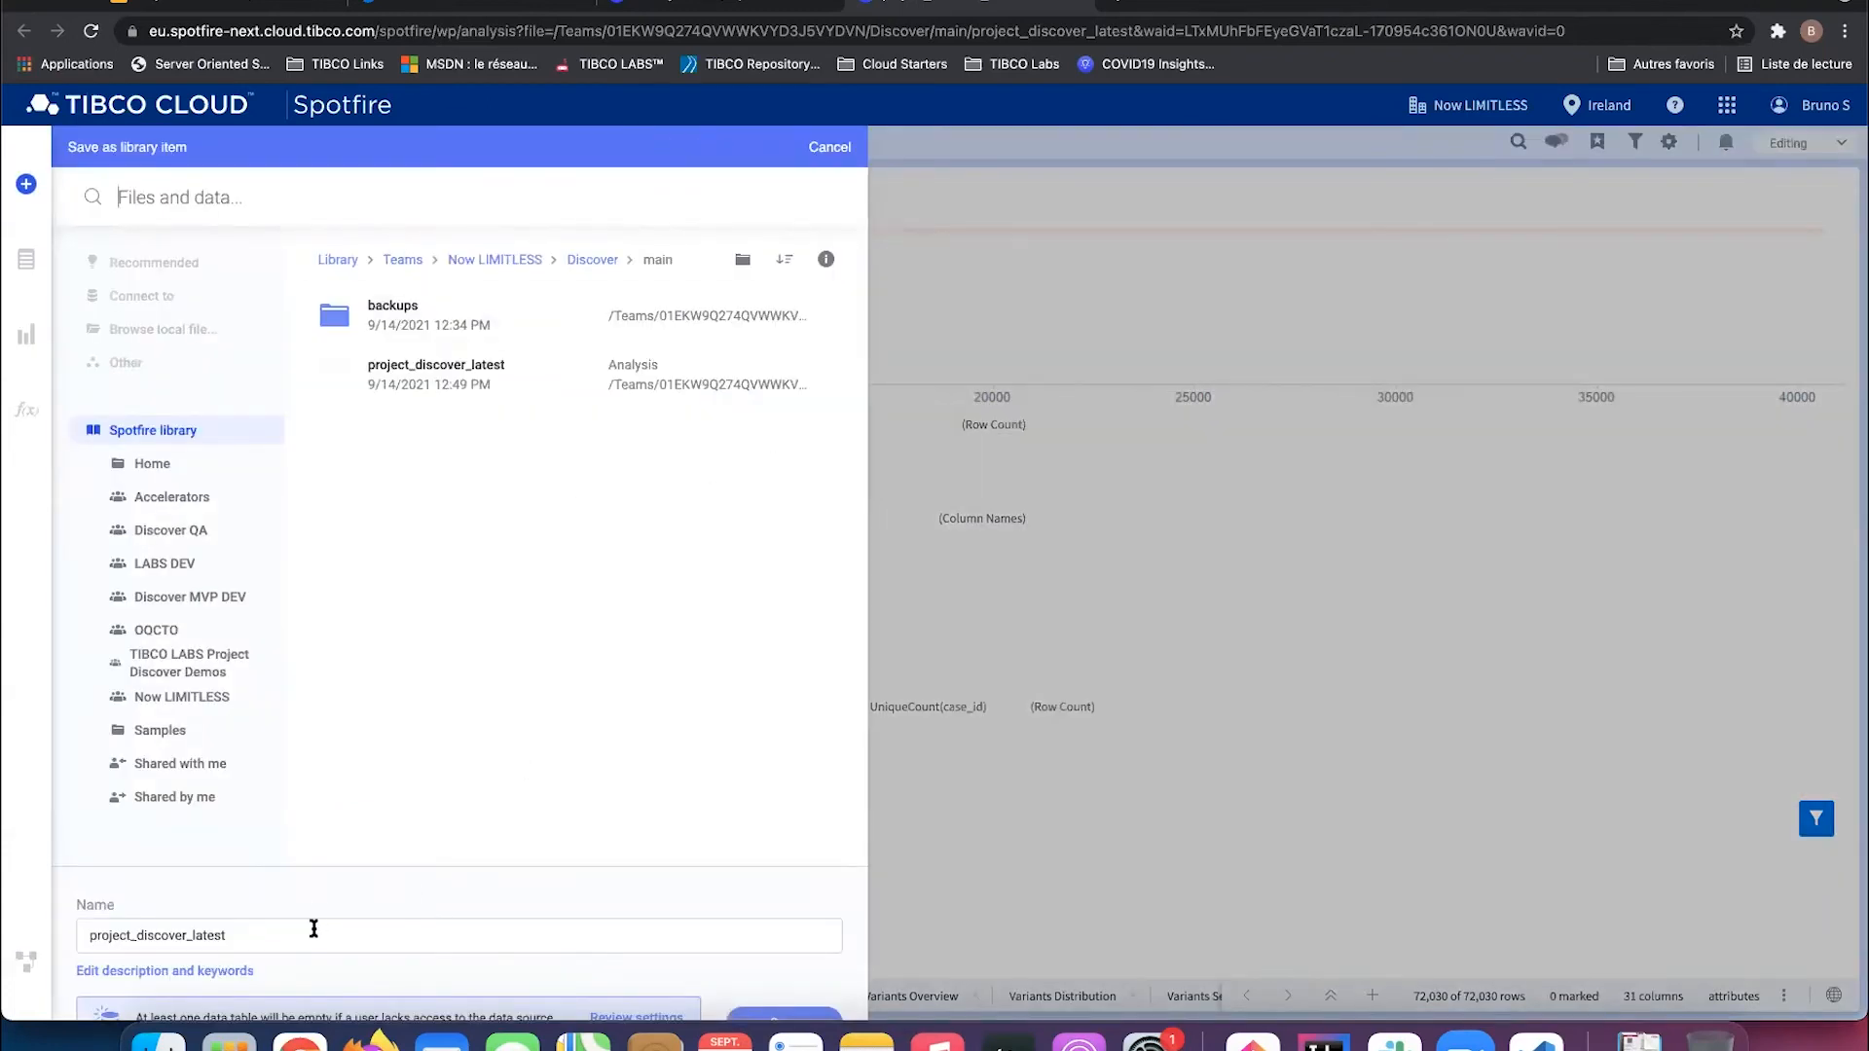
double_click(224, 931)
left_click(268, 932)
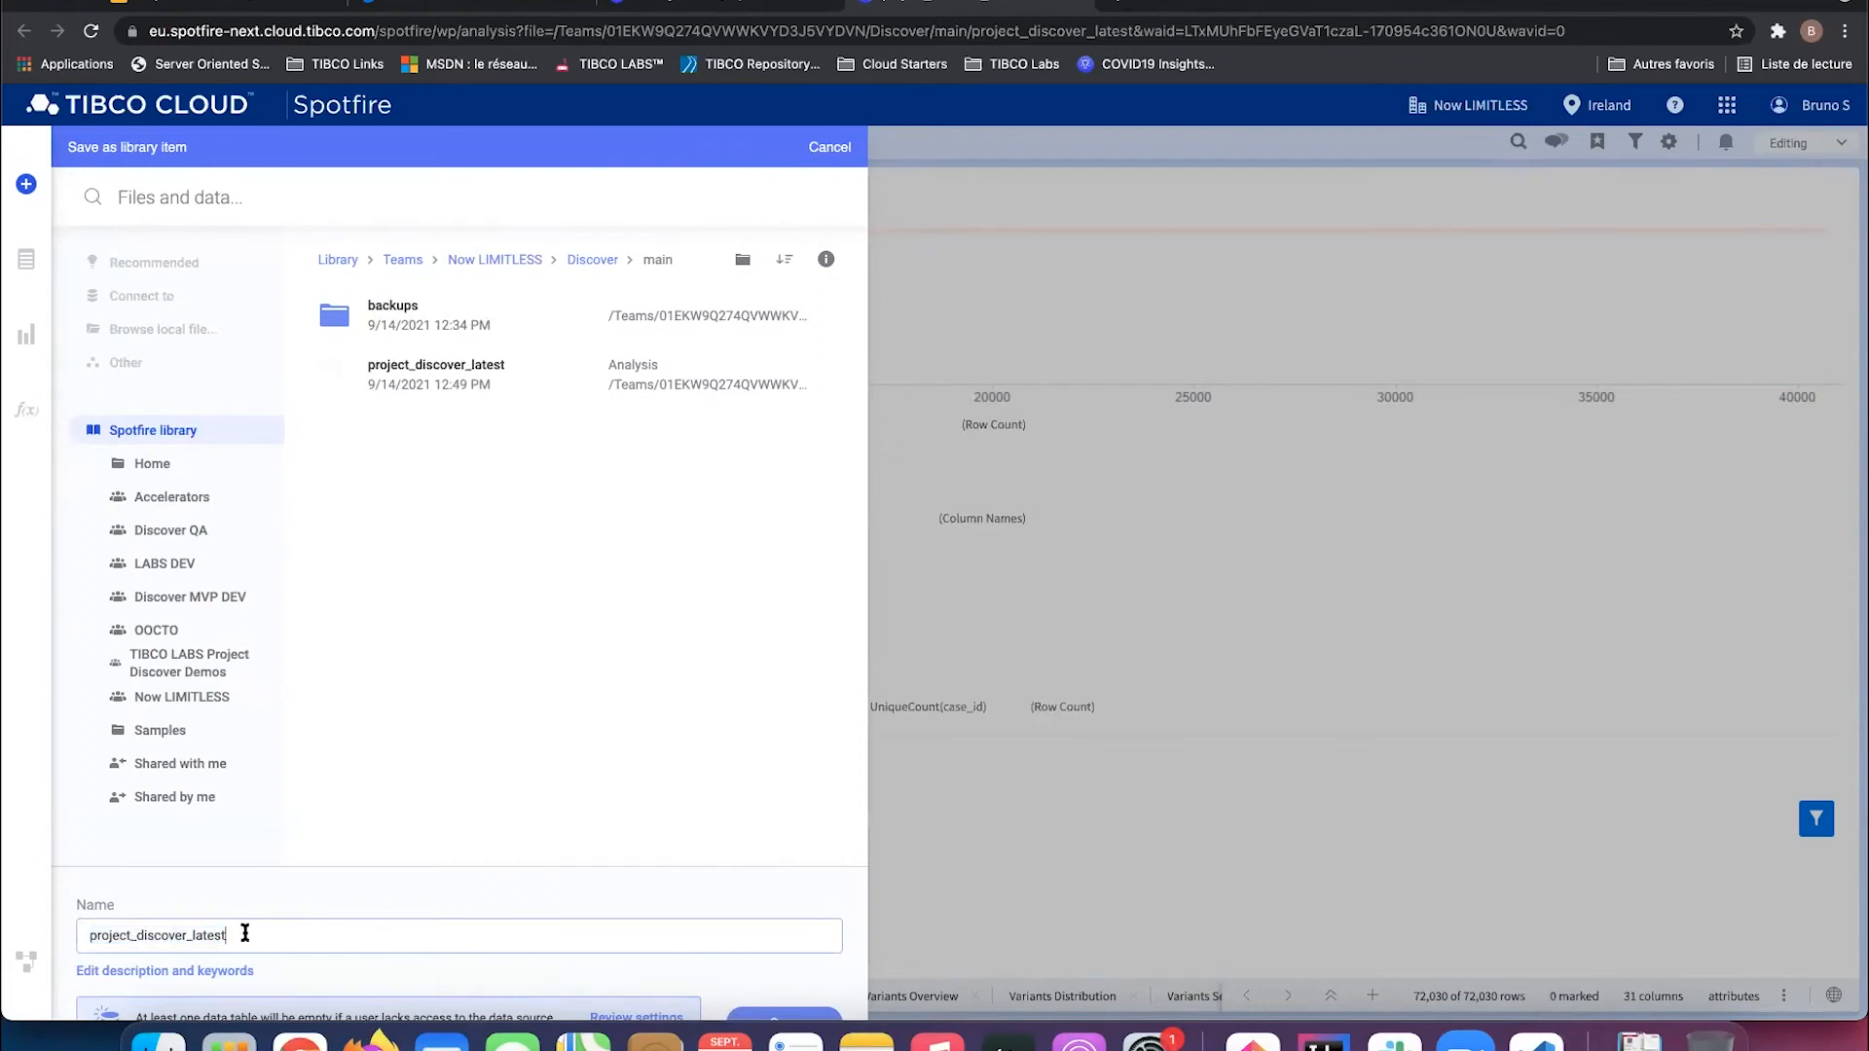
double_click(189, 927)
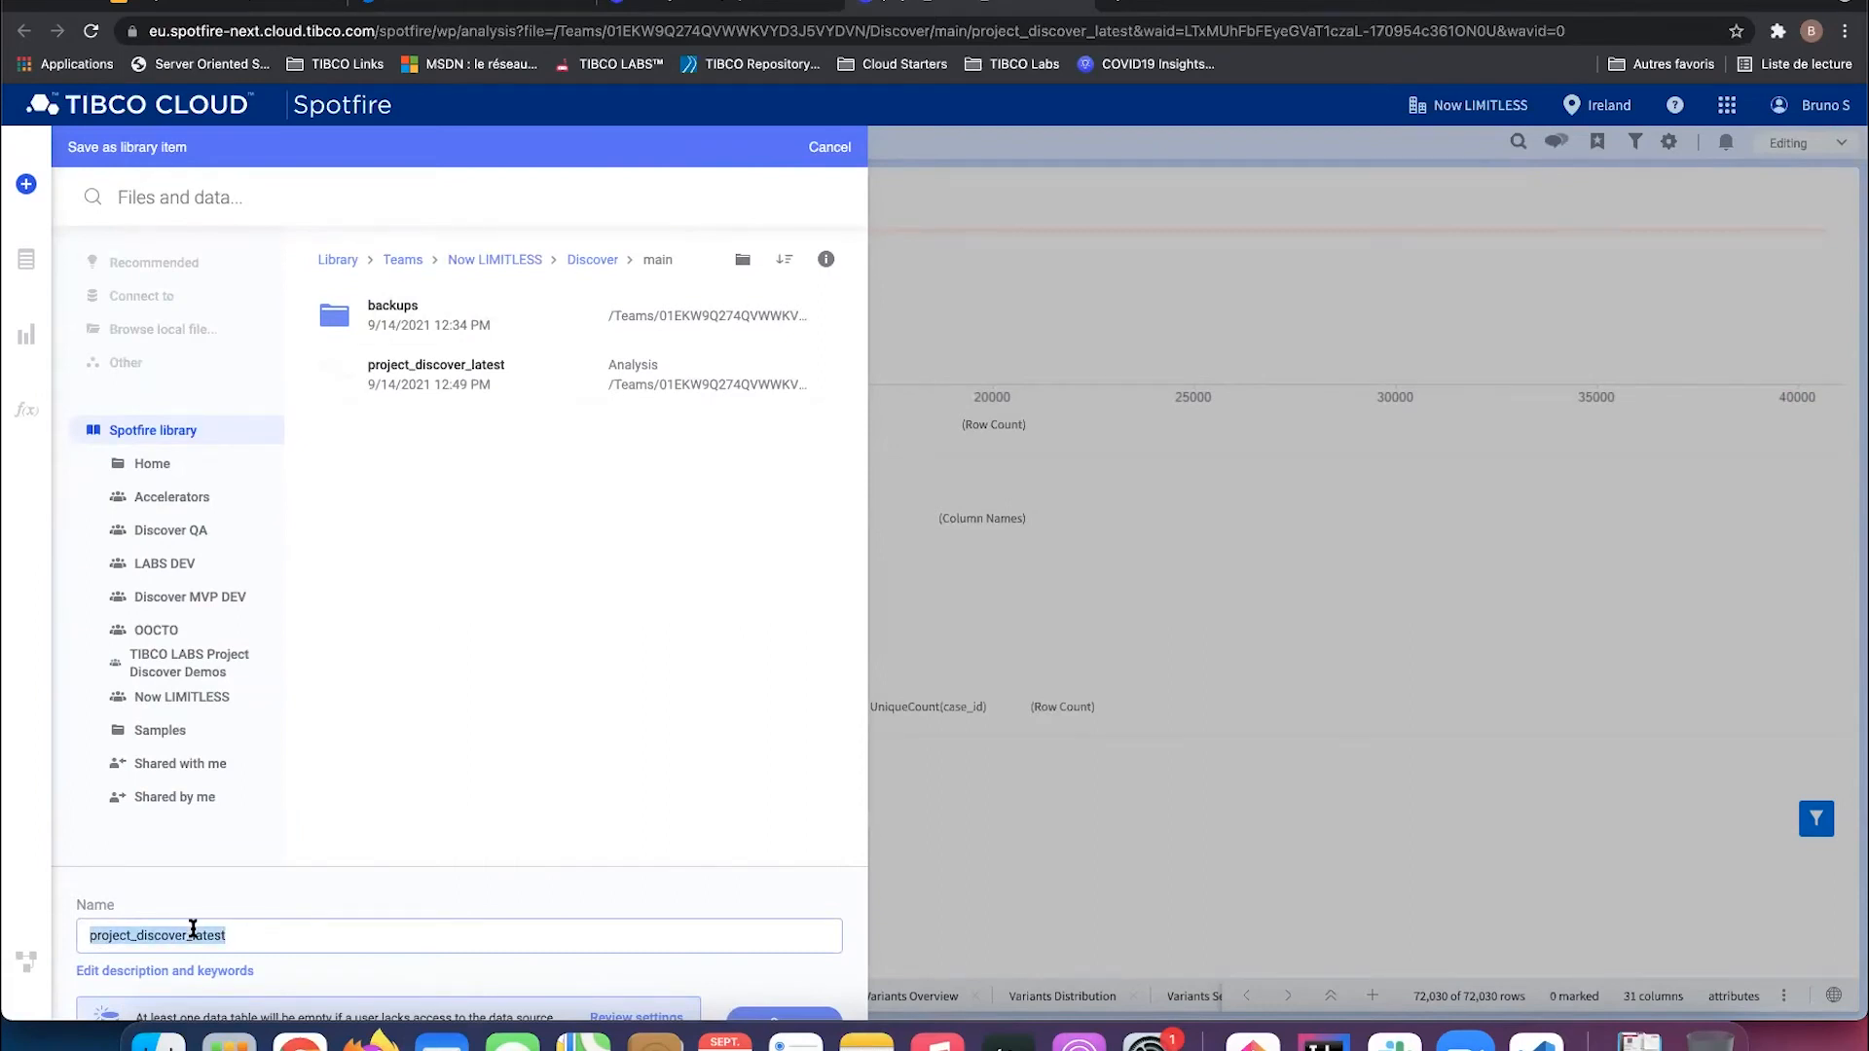
left_click(334, 942)
key("BackSpace")
left_click(827, 1014)
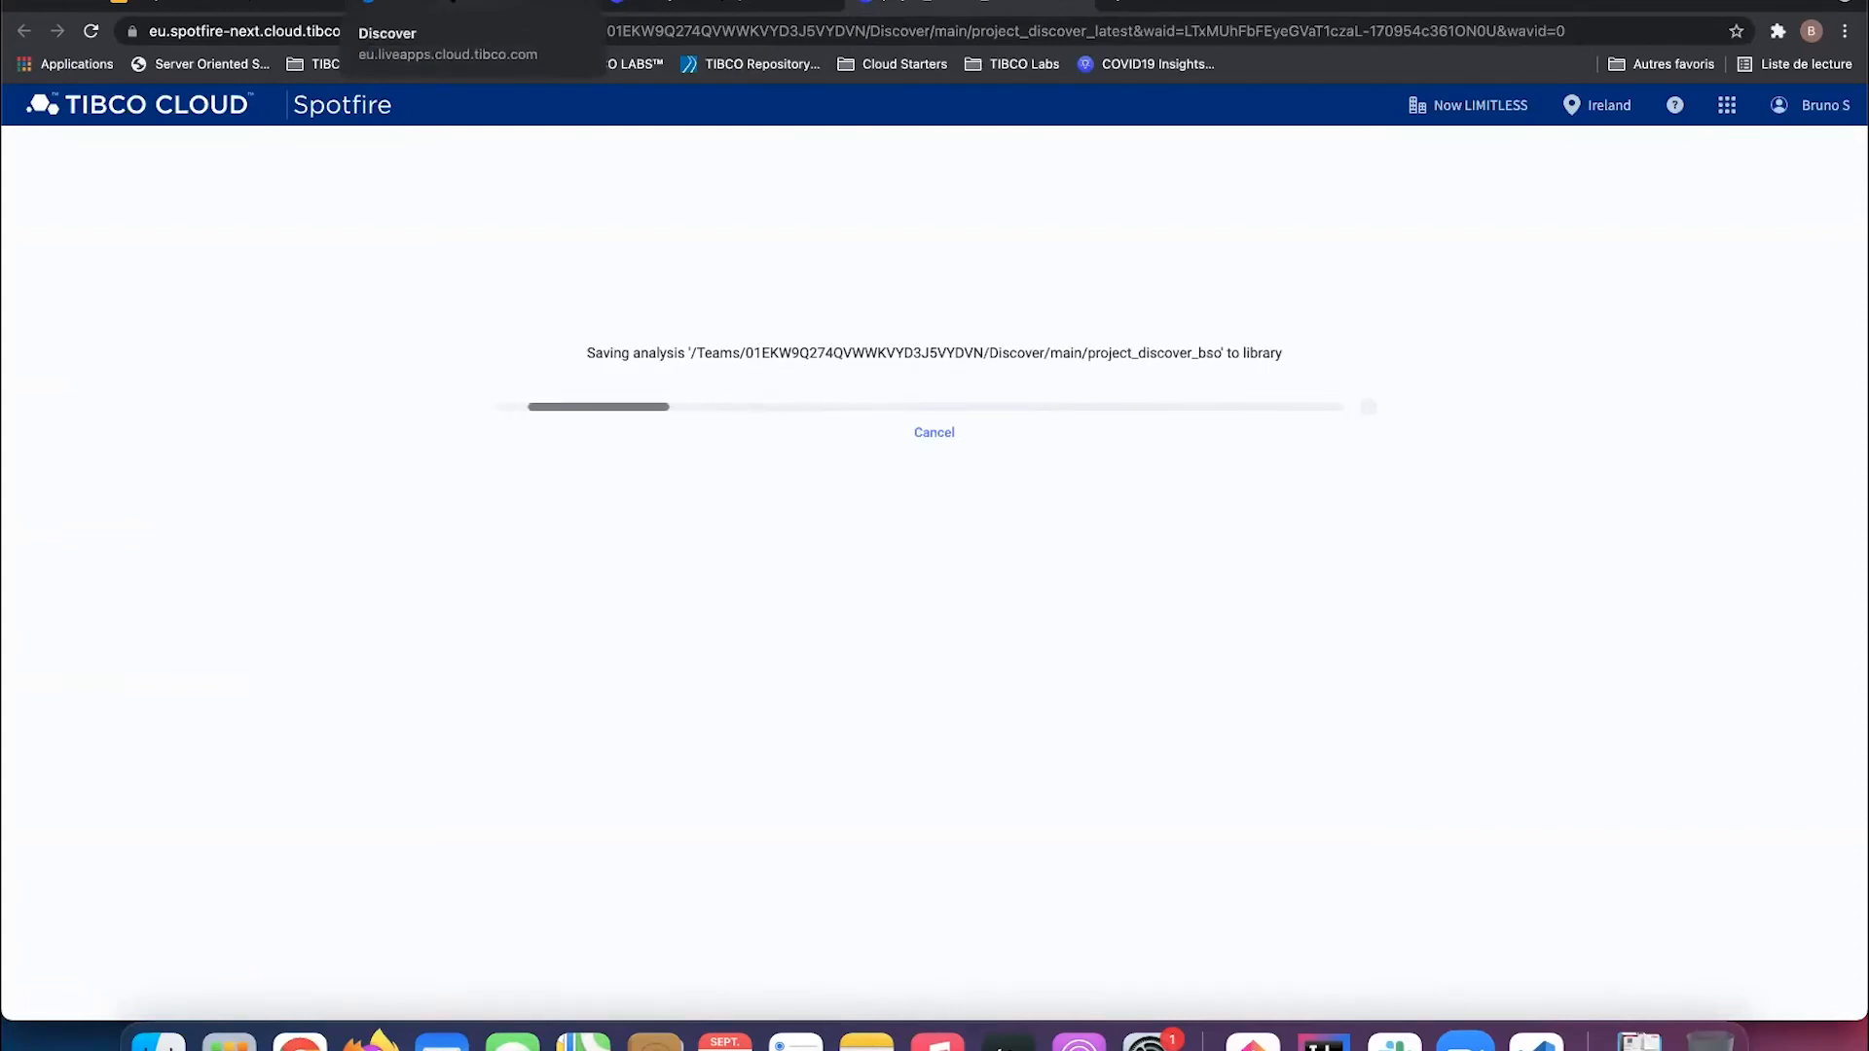
left_click(468, 5)
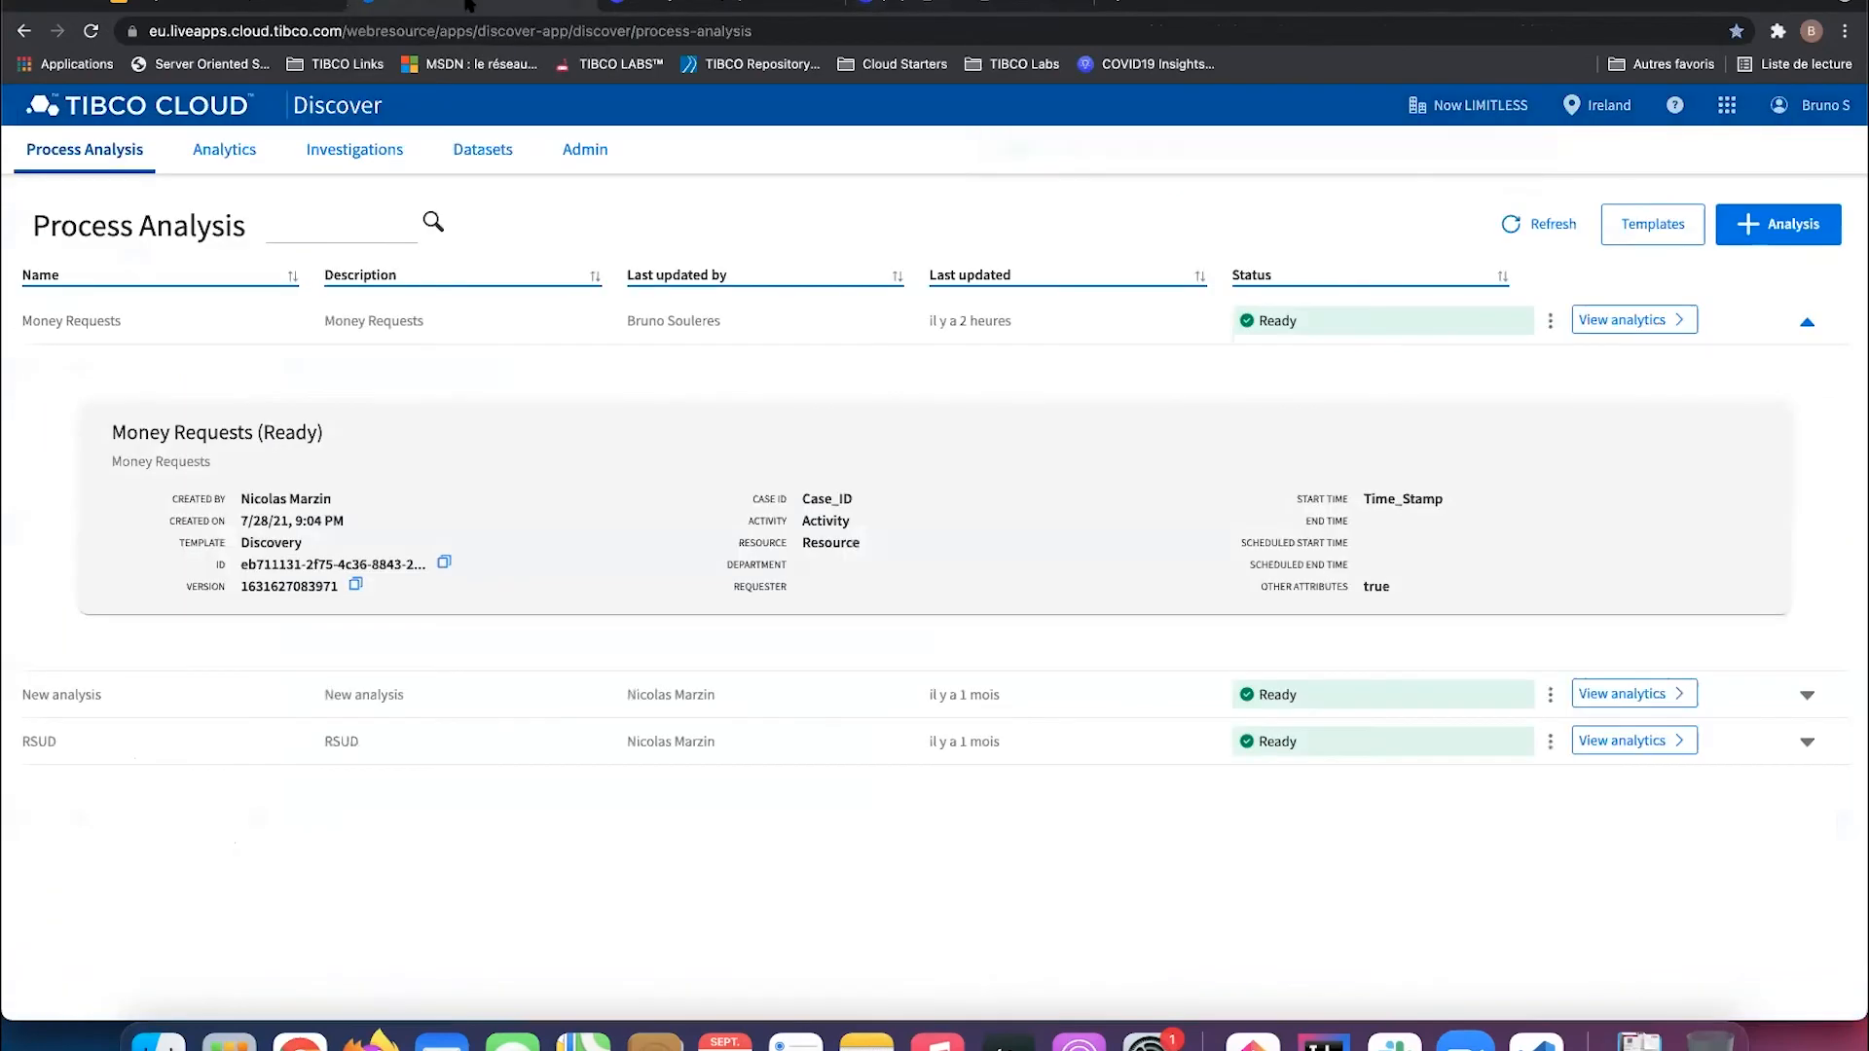
Step: Start creating a new analysis template from the Templates list
left_click(1620, 224)
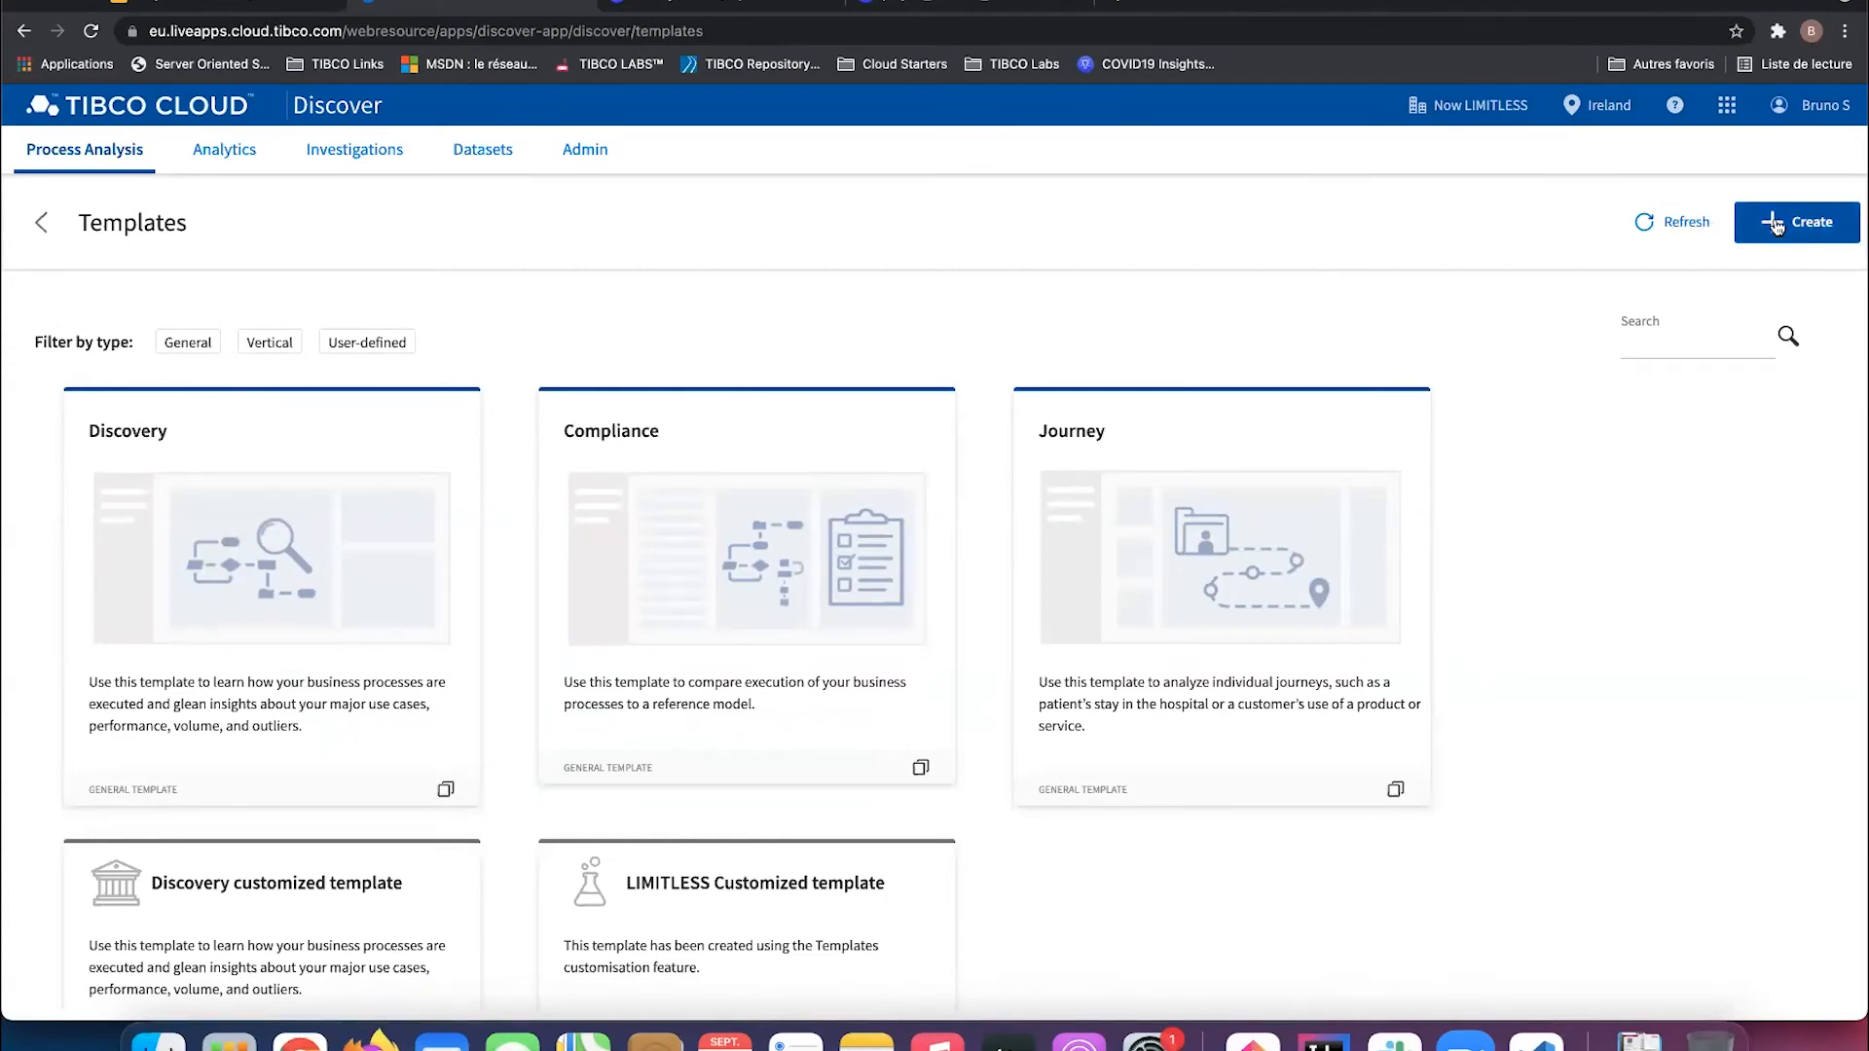
left_click(115, 154)
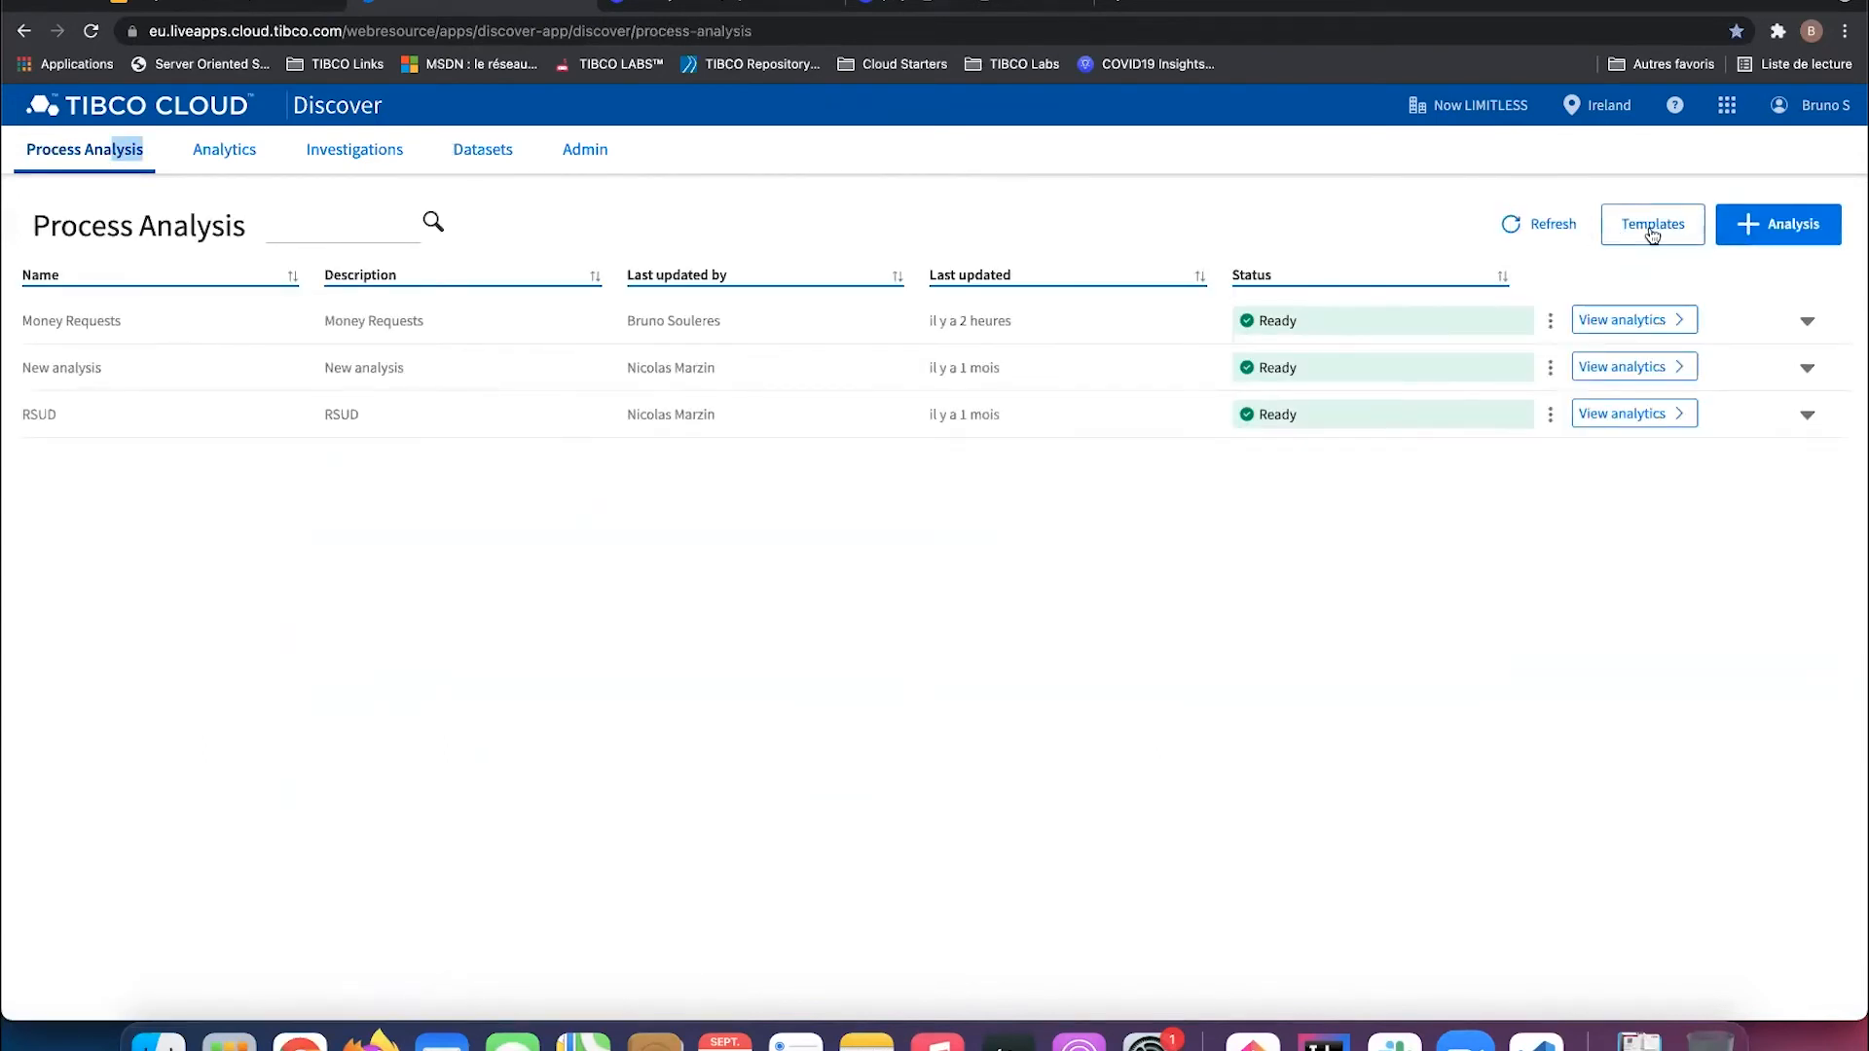
left_click(1642, 230)
left_click(1789, 223)
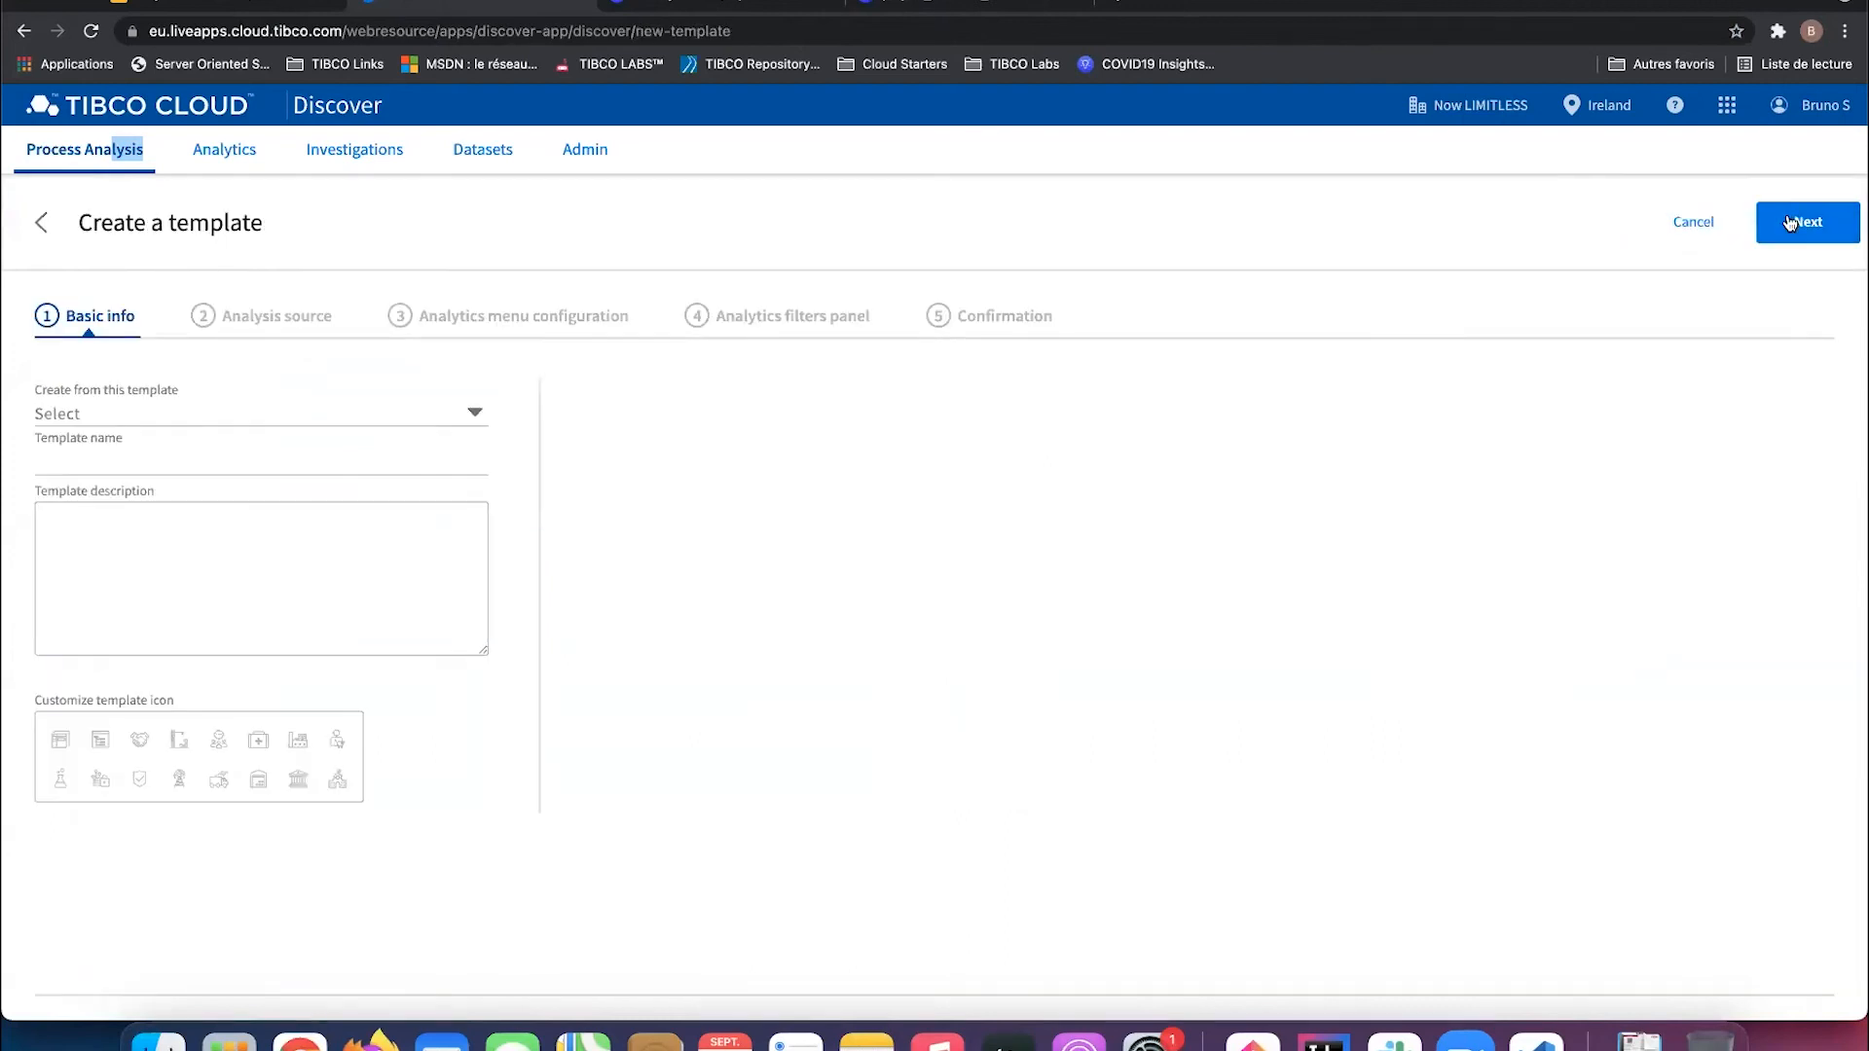
Step: Base the template on Discovery, name it 'My new template', and continue to the analysis source
left_click(469, 412)
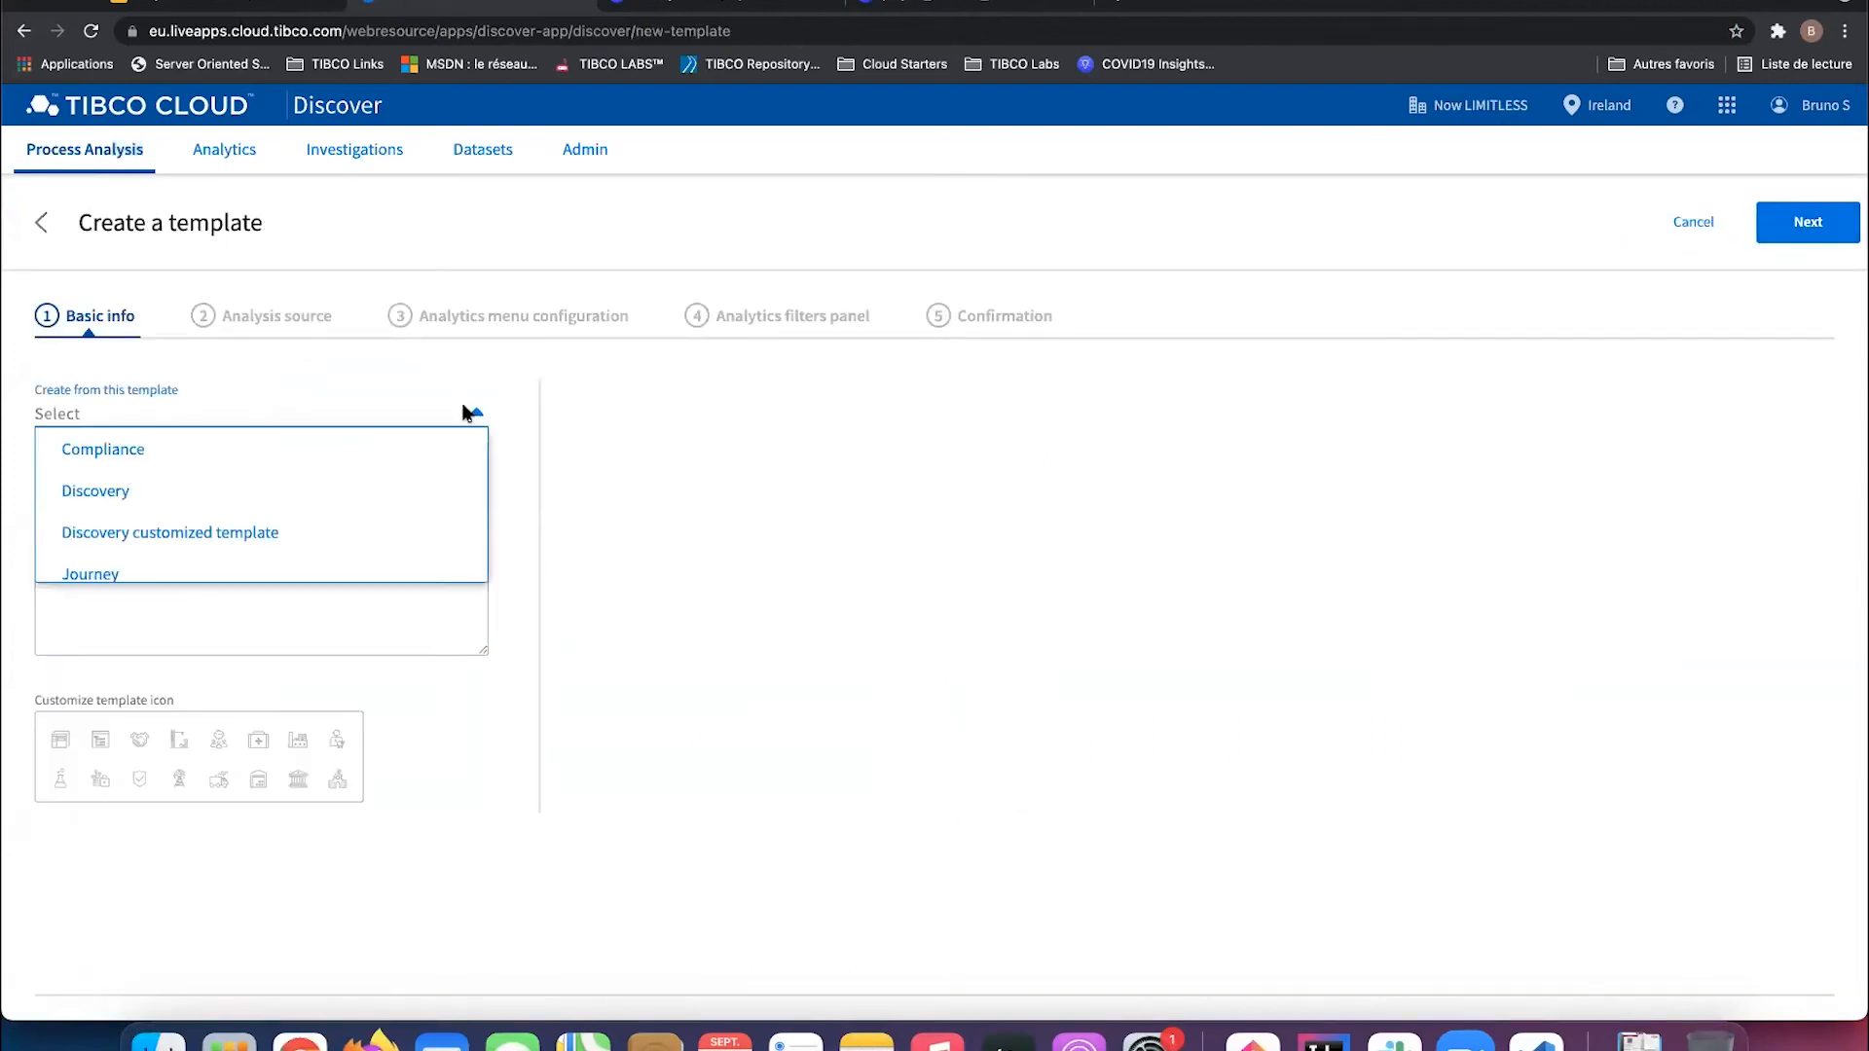
left_click(235, 503)
left_click(194, 464)
left_click_drag(159, 462, 20, 458)
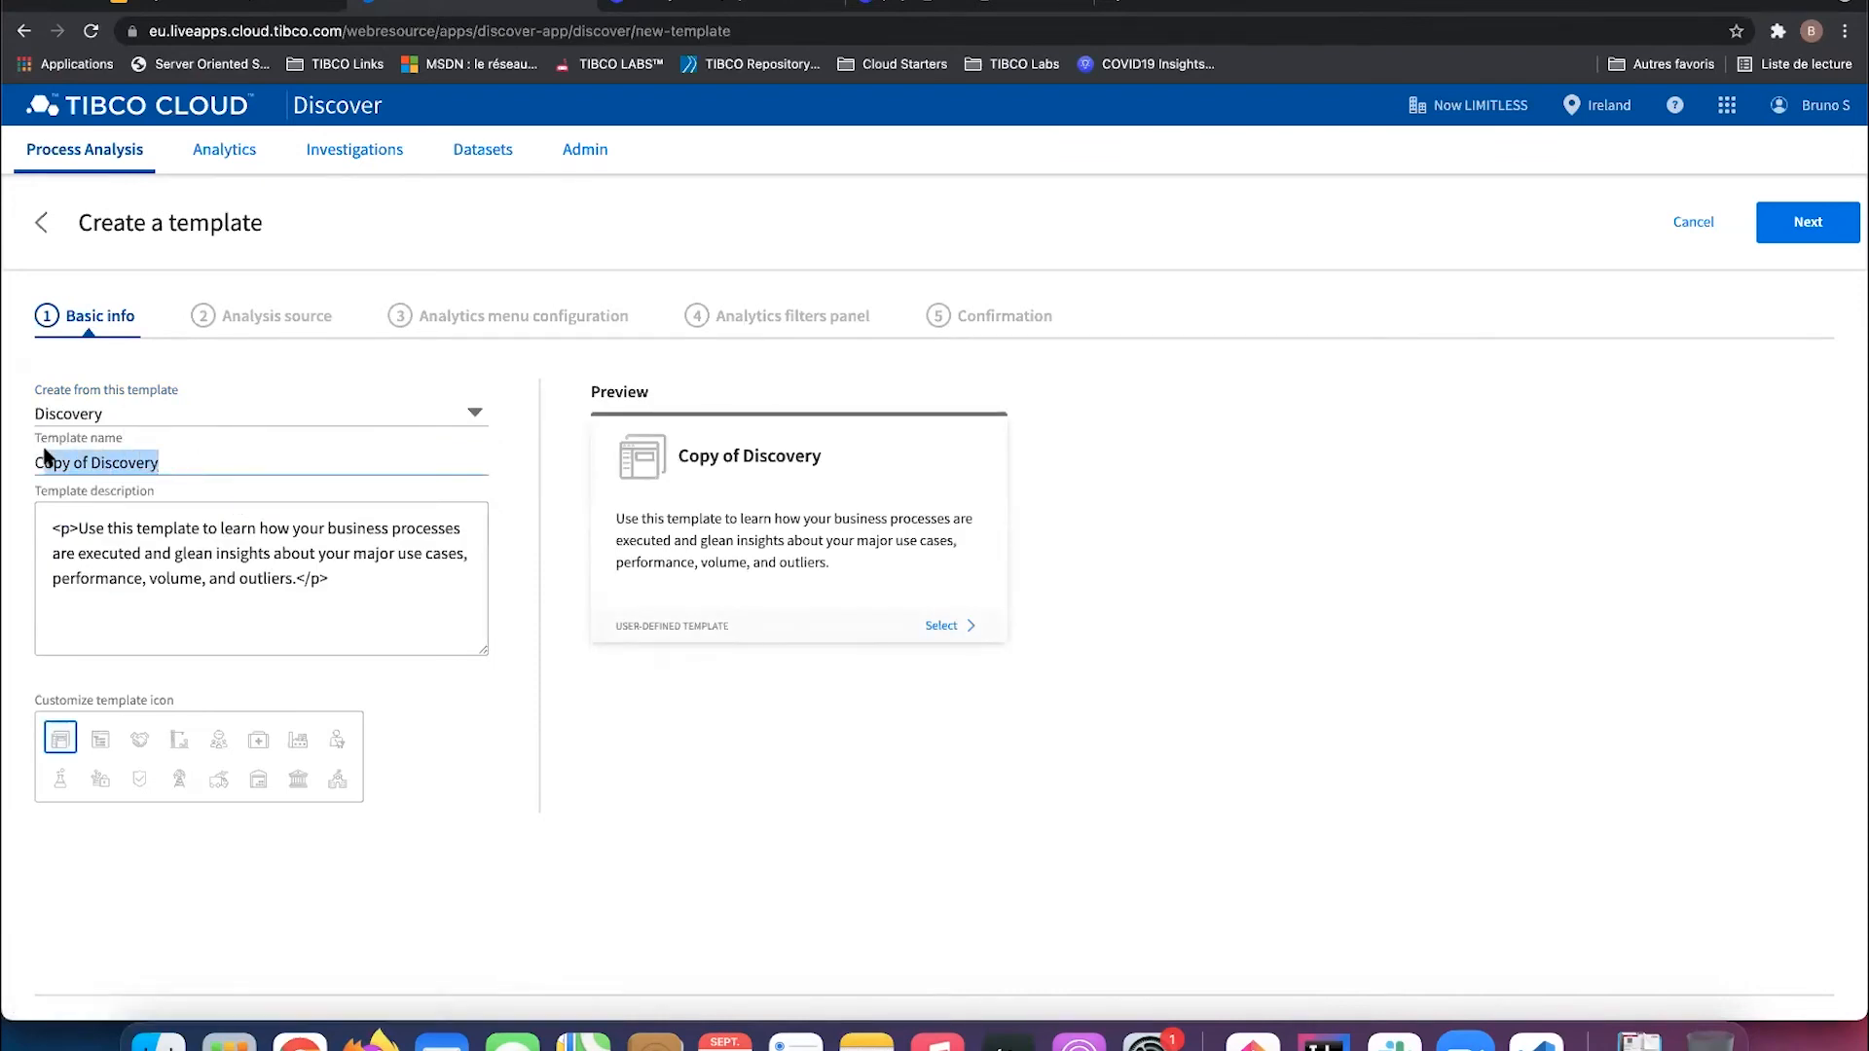
type("My new template")
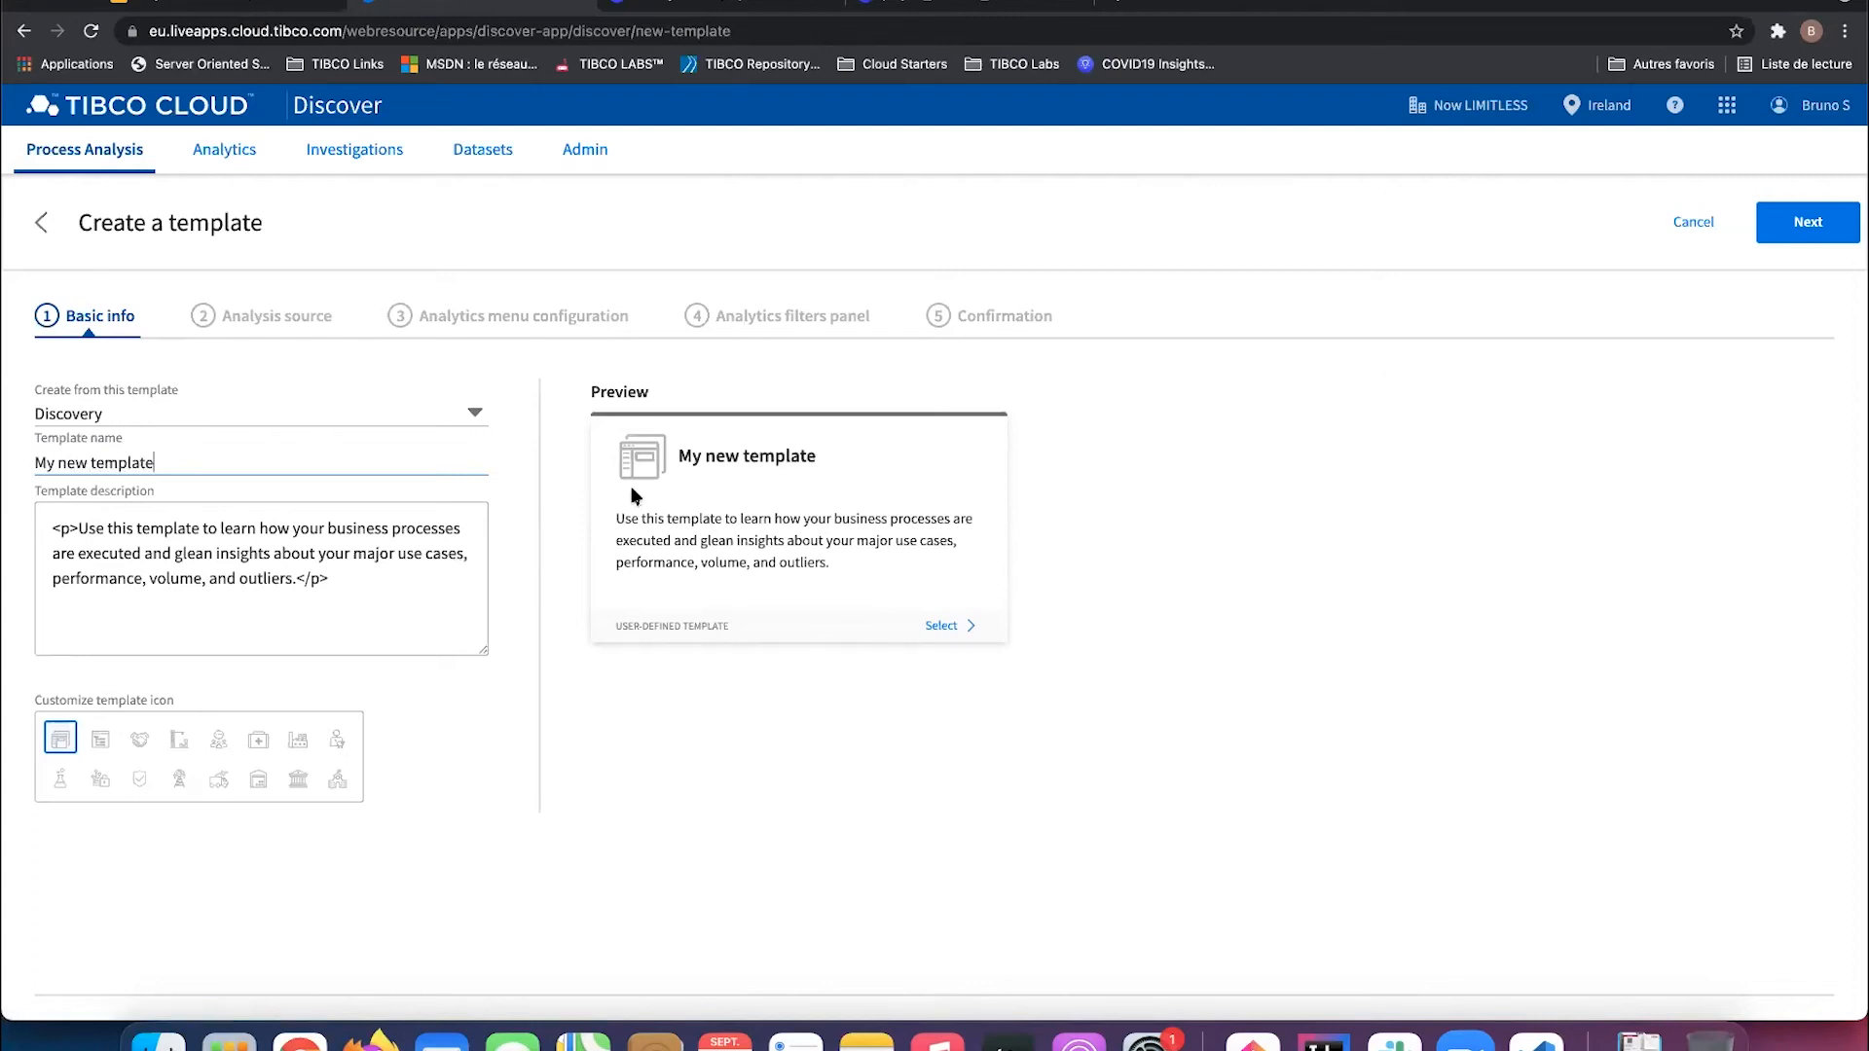
left_click(1798, 239)
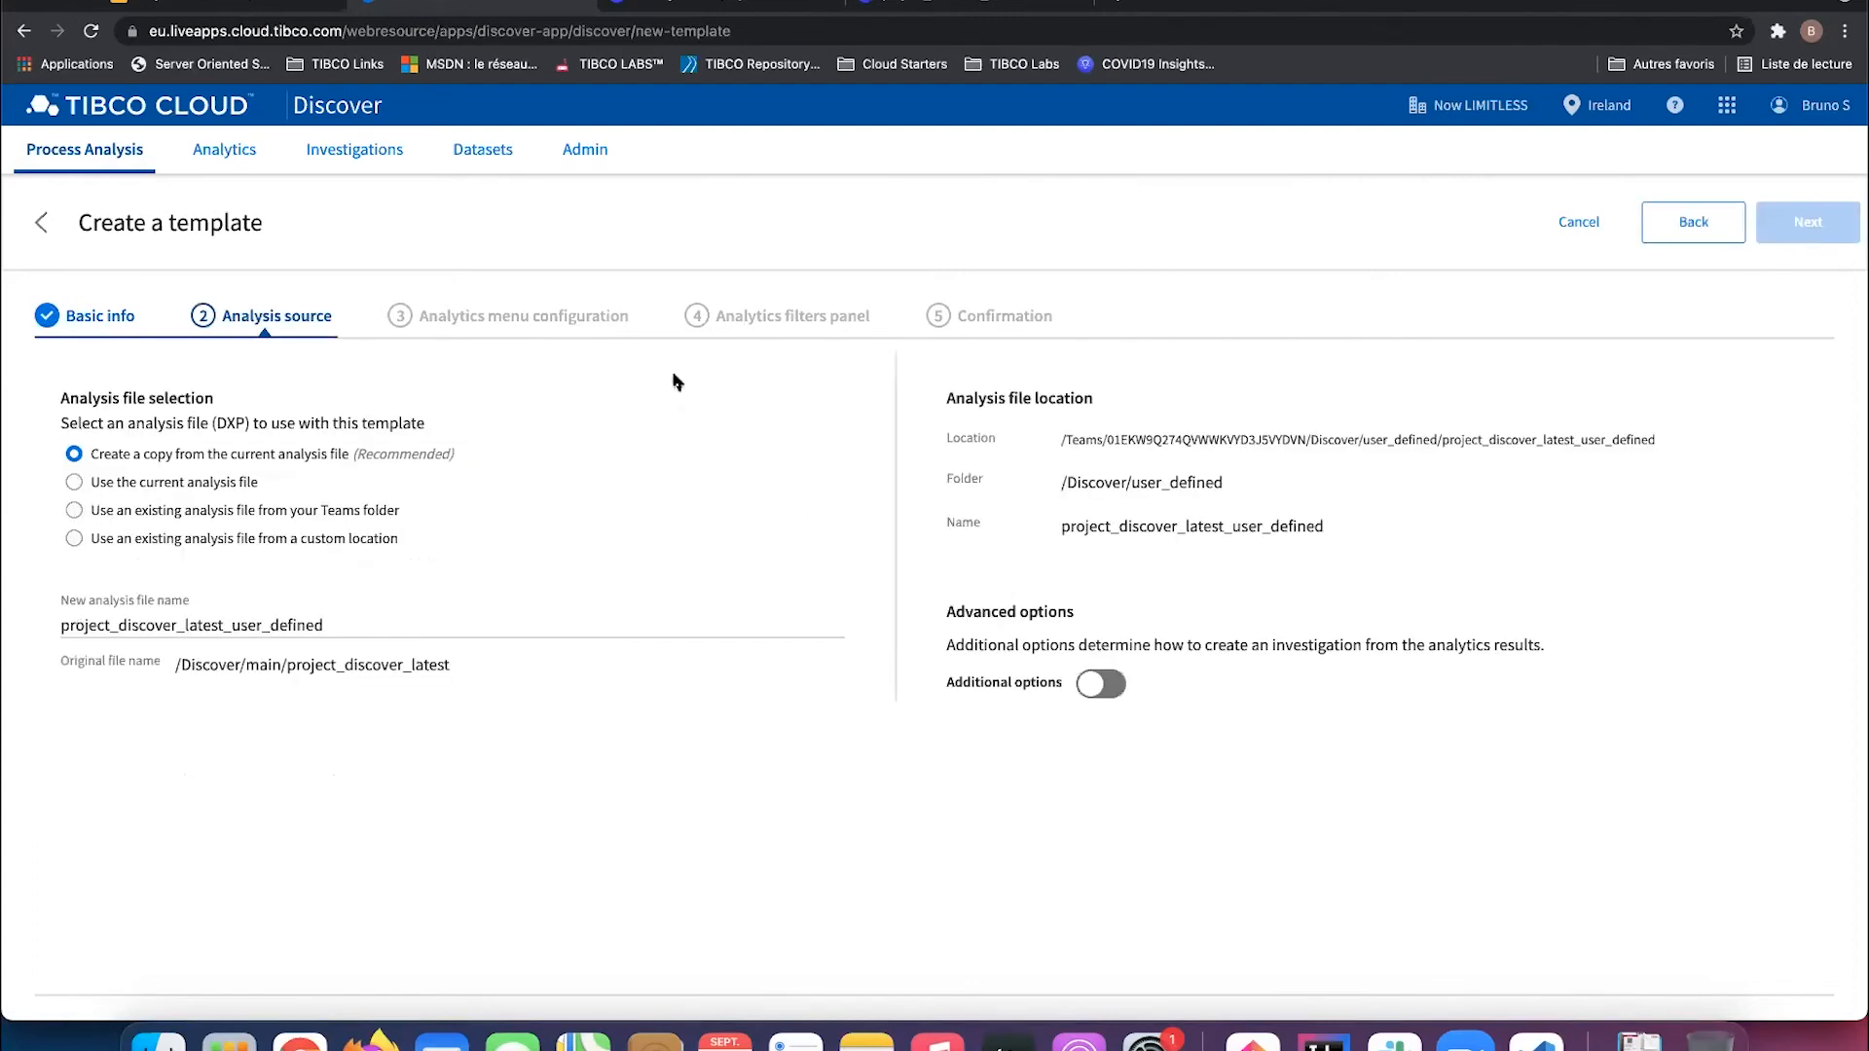
Step: Use the existing Teams analysis file /Discover/main/project_discover_bso and continue to analytics menu configuration
left_click(290, 511)
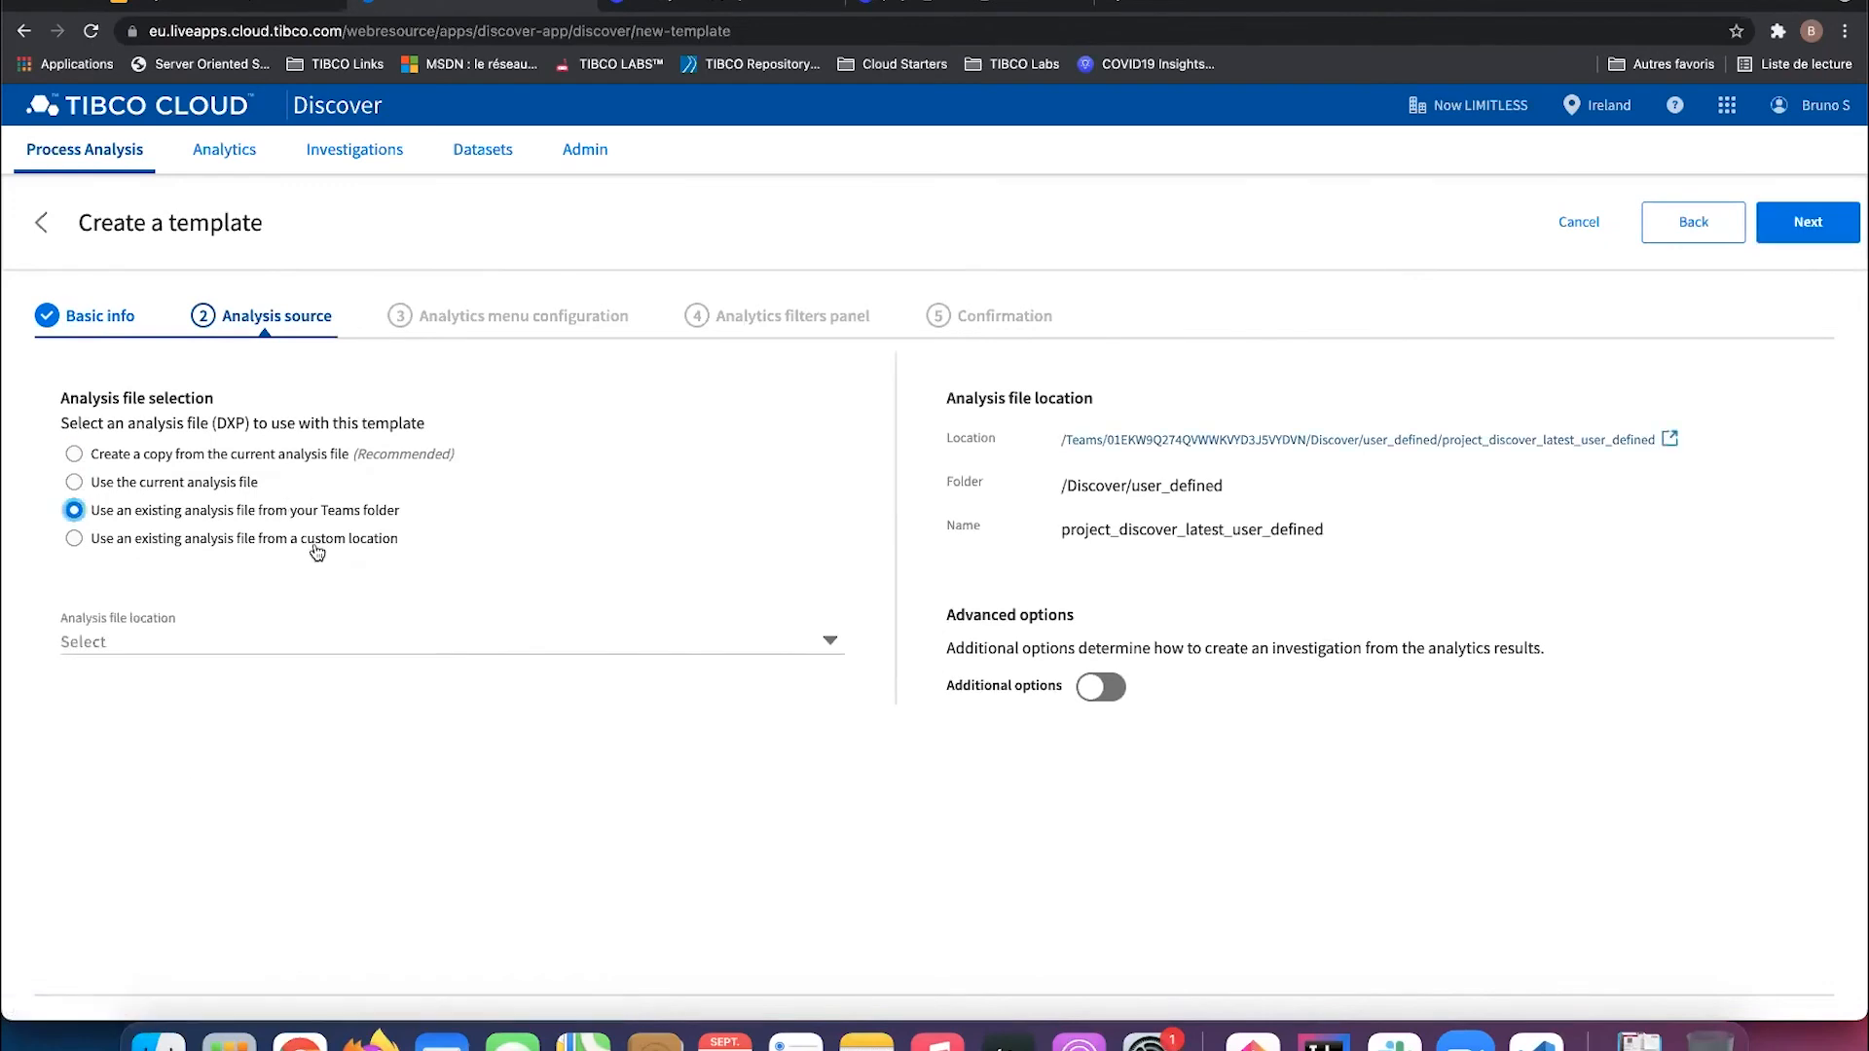
left_click(829, 644)
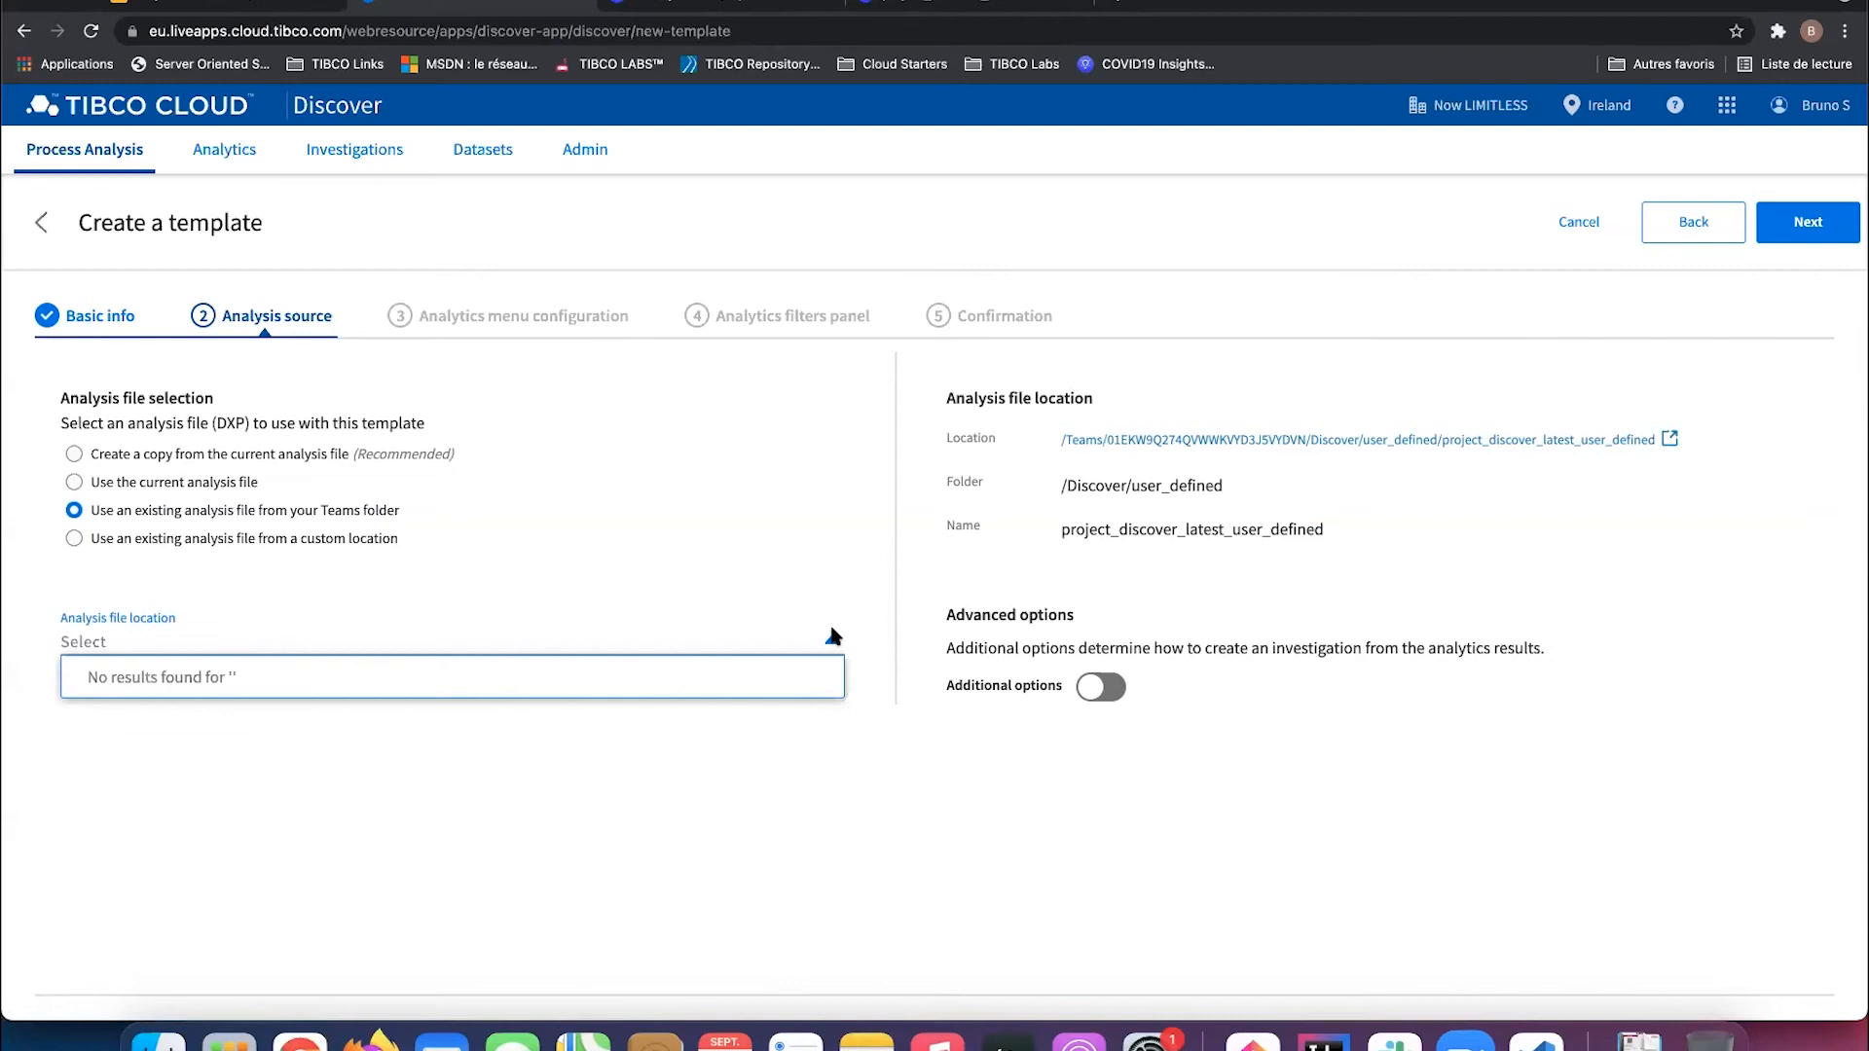
scroll(746, 702, "down", 4)
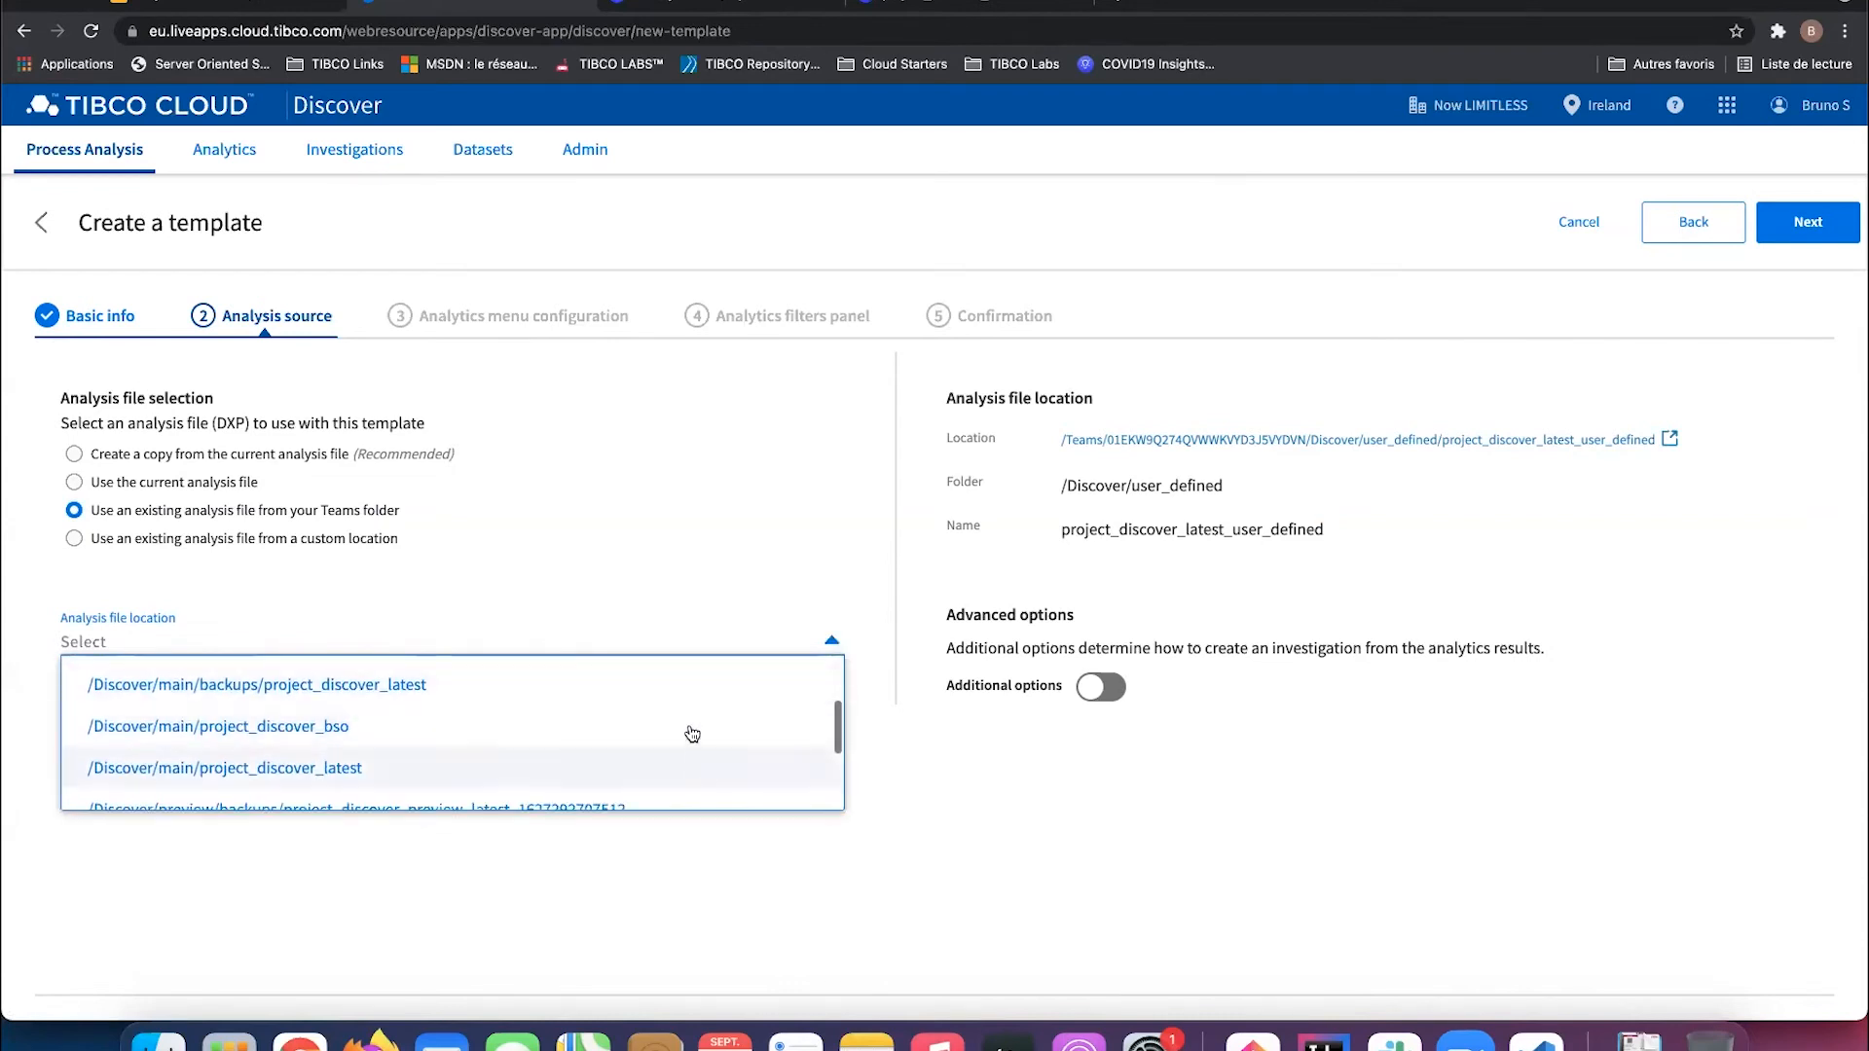
left_click(260, 737)
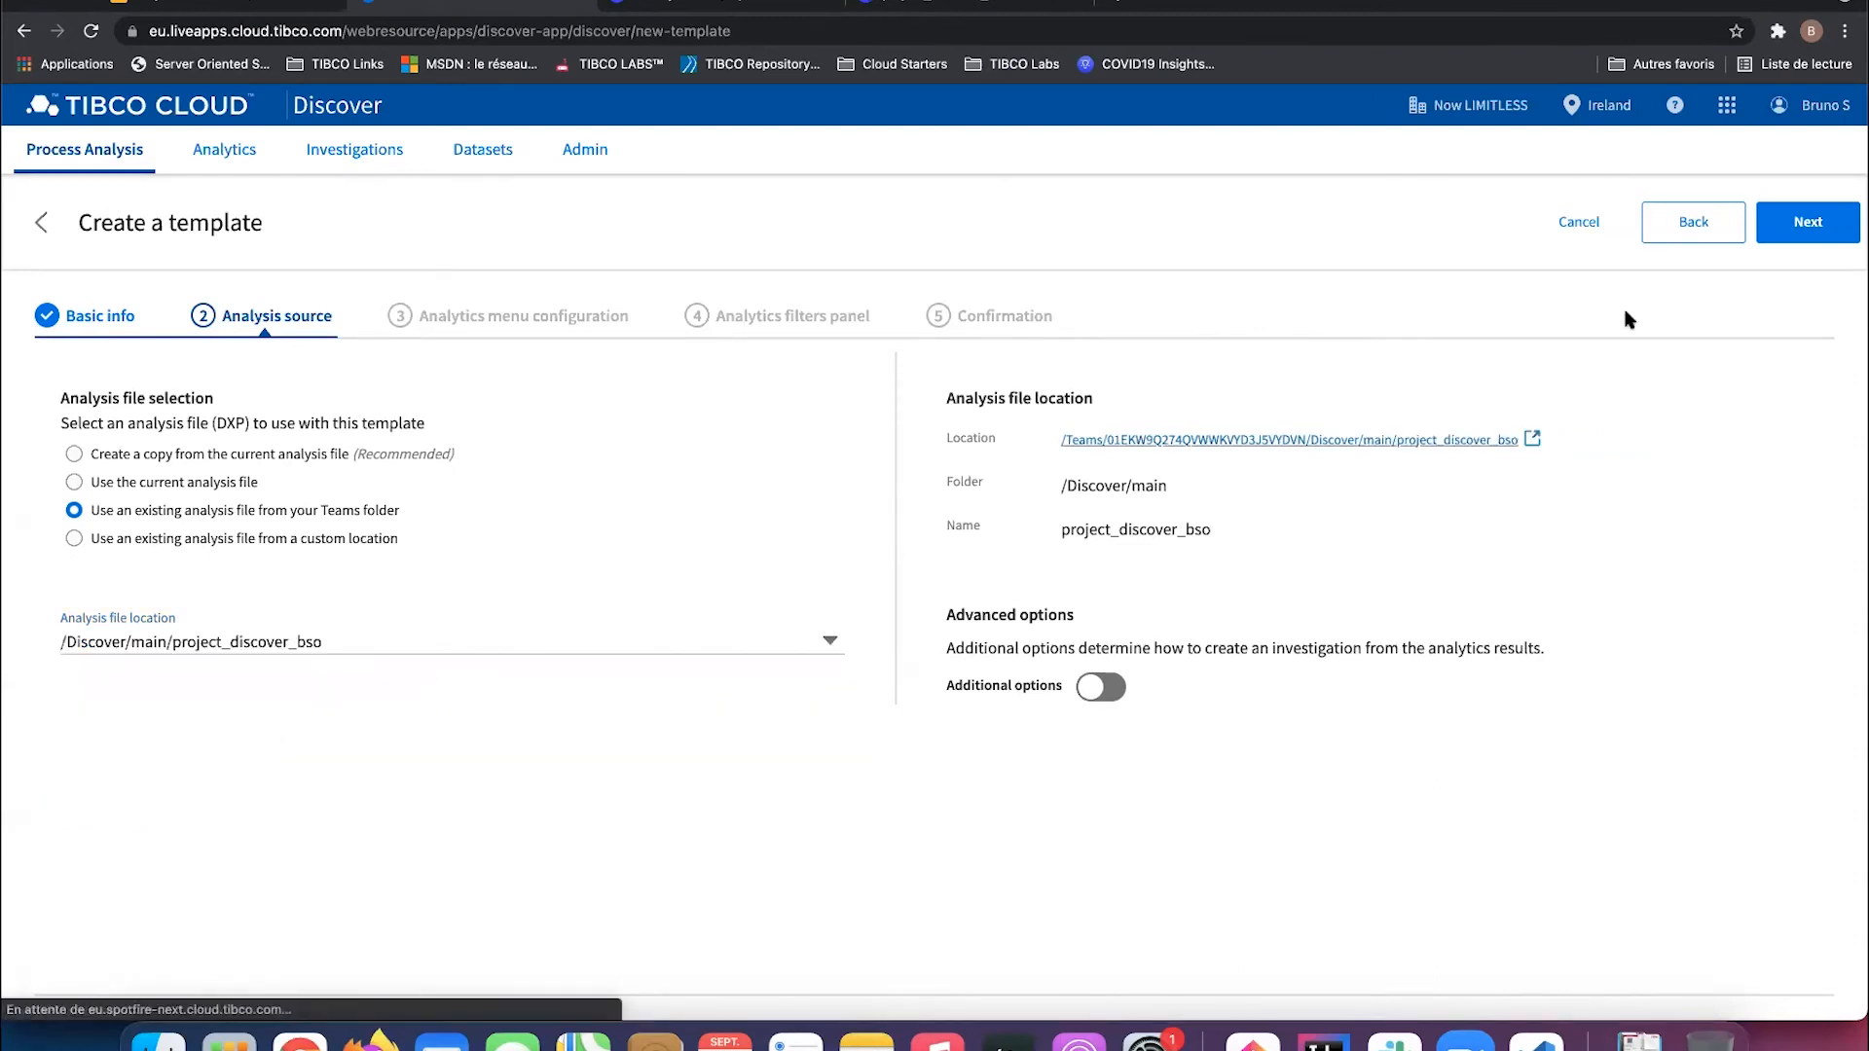
left_click(1797, 239)
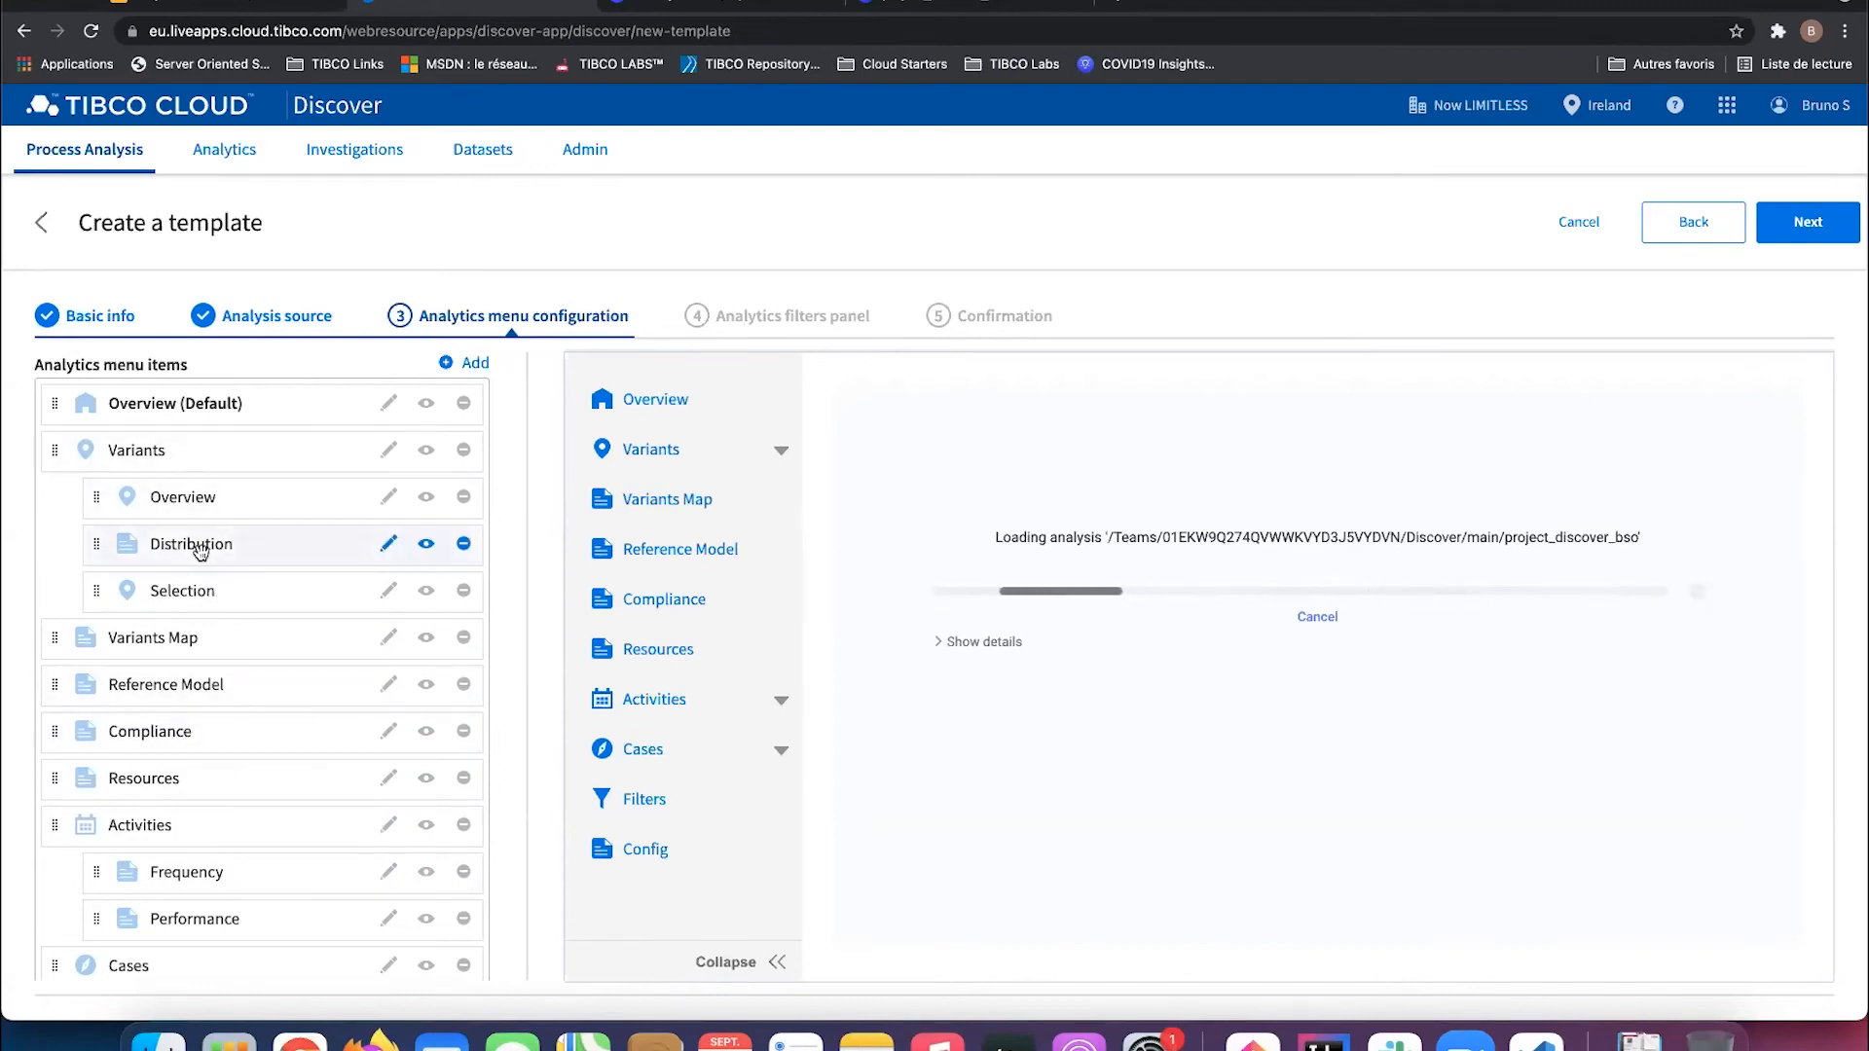
Step: In the filters panel setup, add a new menu item labelled 'By resources'
left_click(1800, 237)
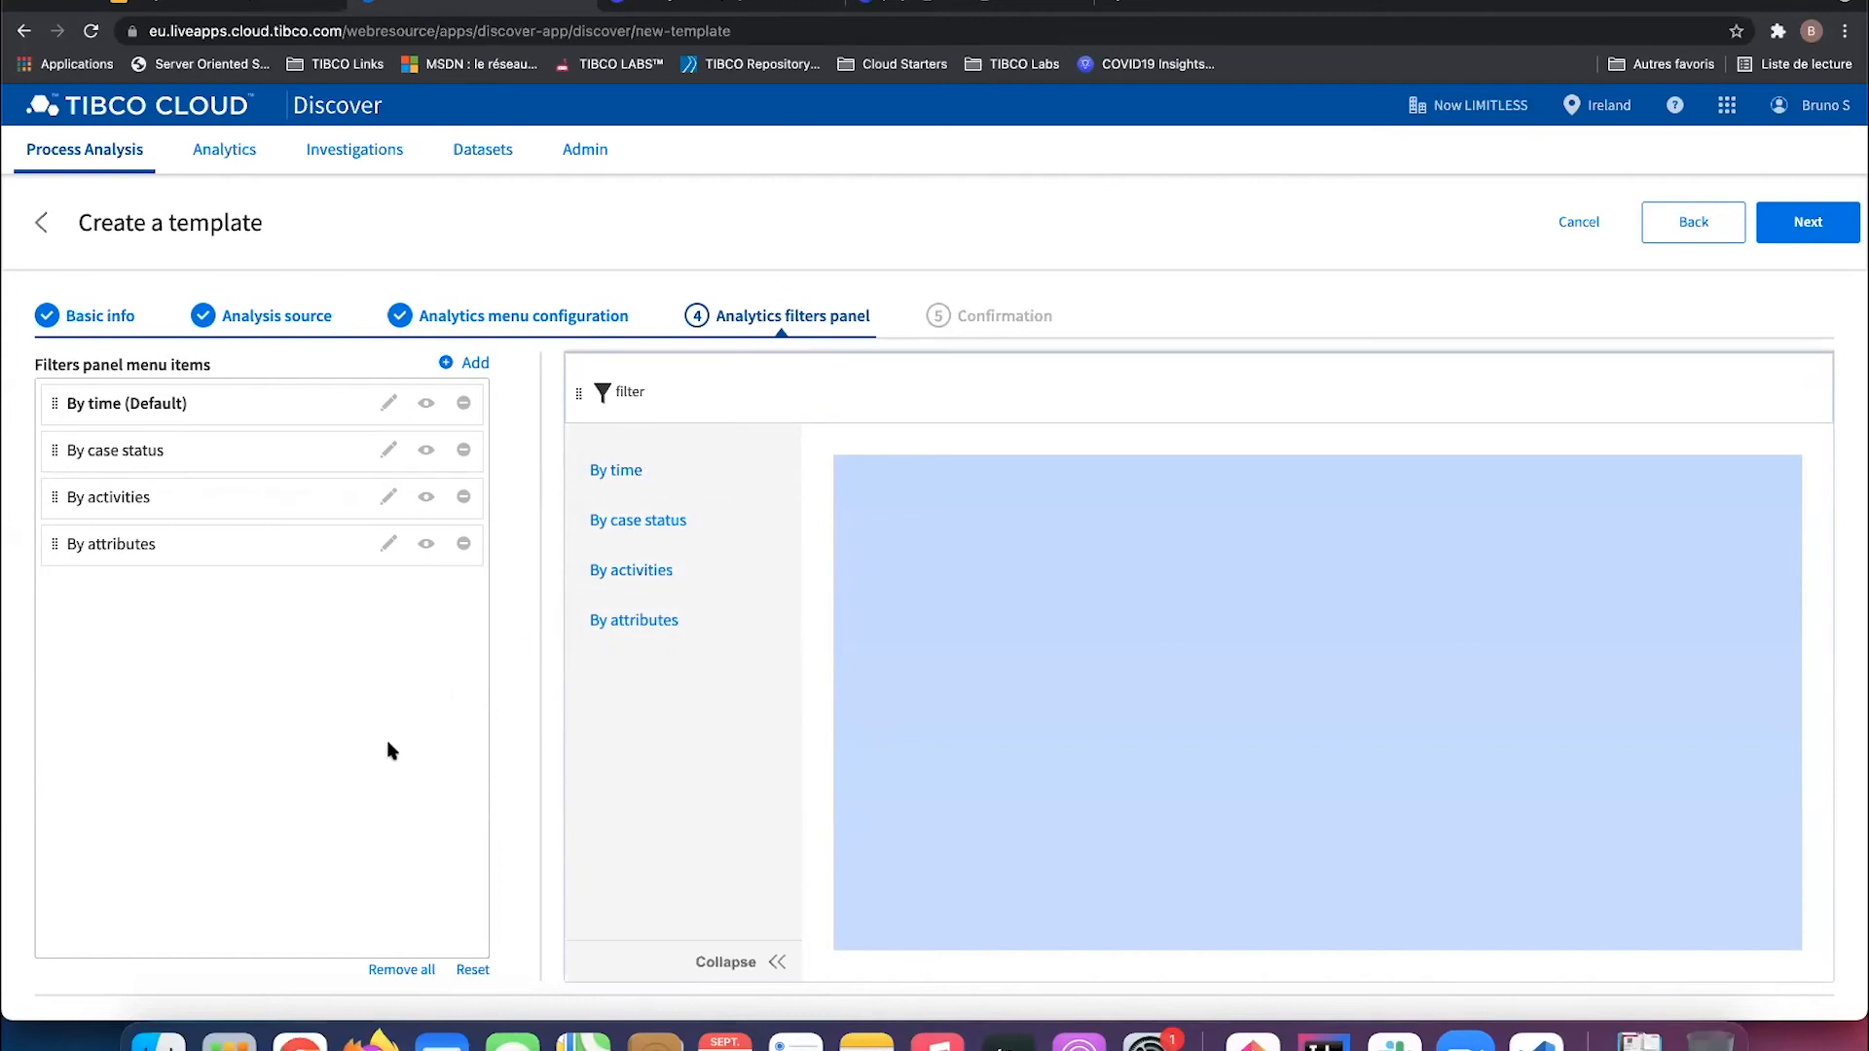
left_click(471, 370)
left_click(563, 397)
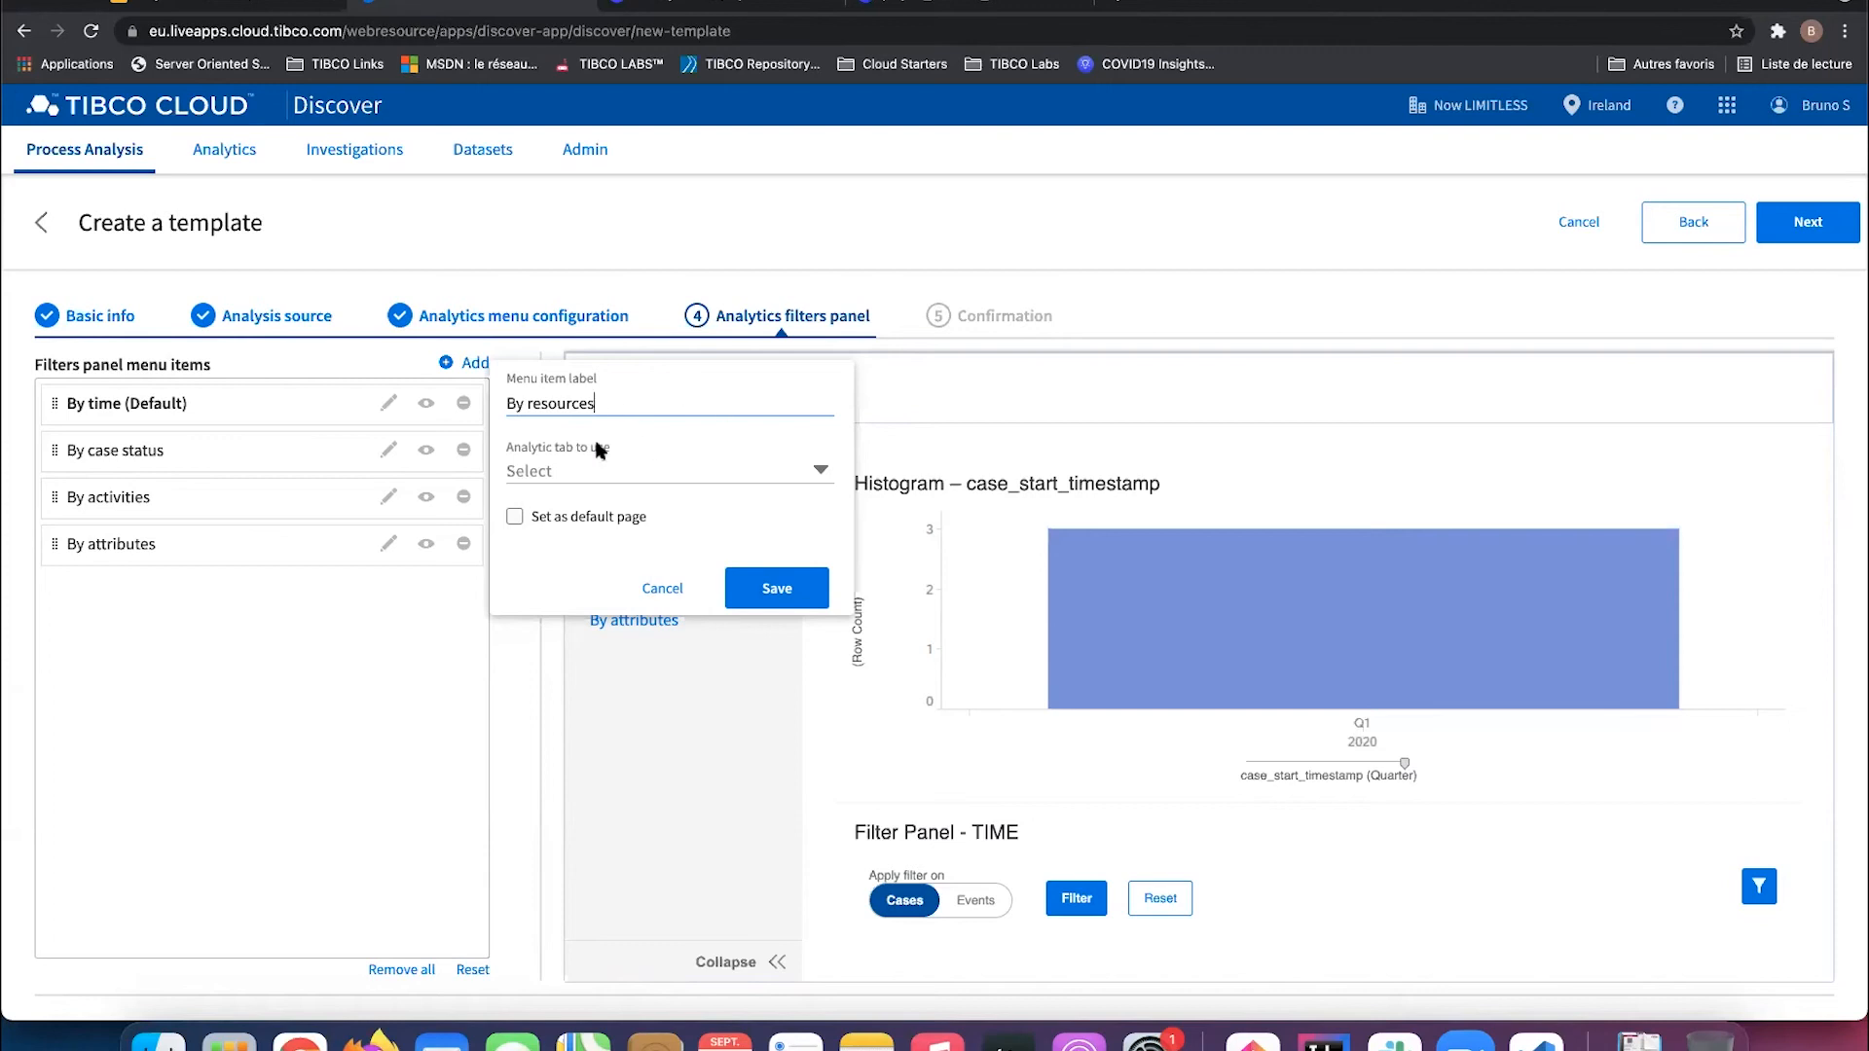
Step: Point the By resources item at the My filter page, save it, and create the template
left_click(576, 471)
scroll(589, 530, "down", 5)
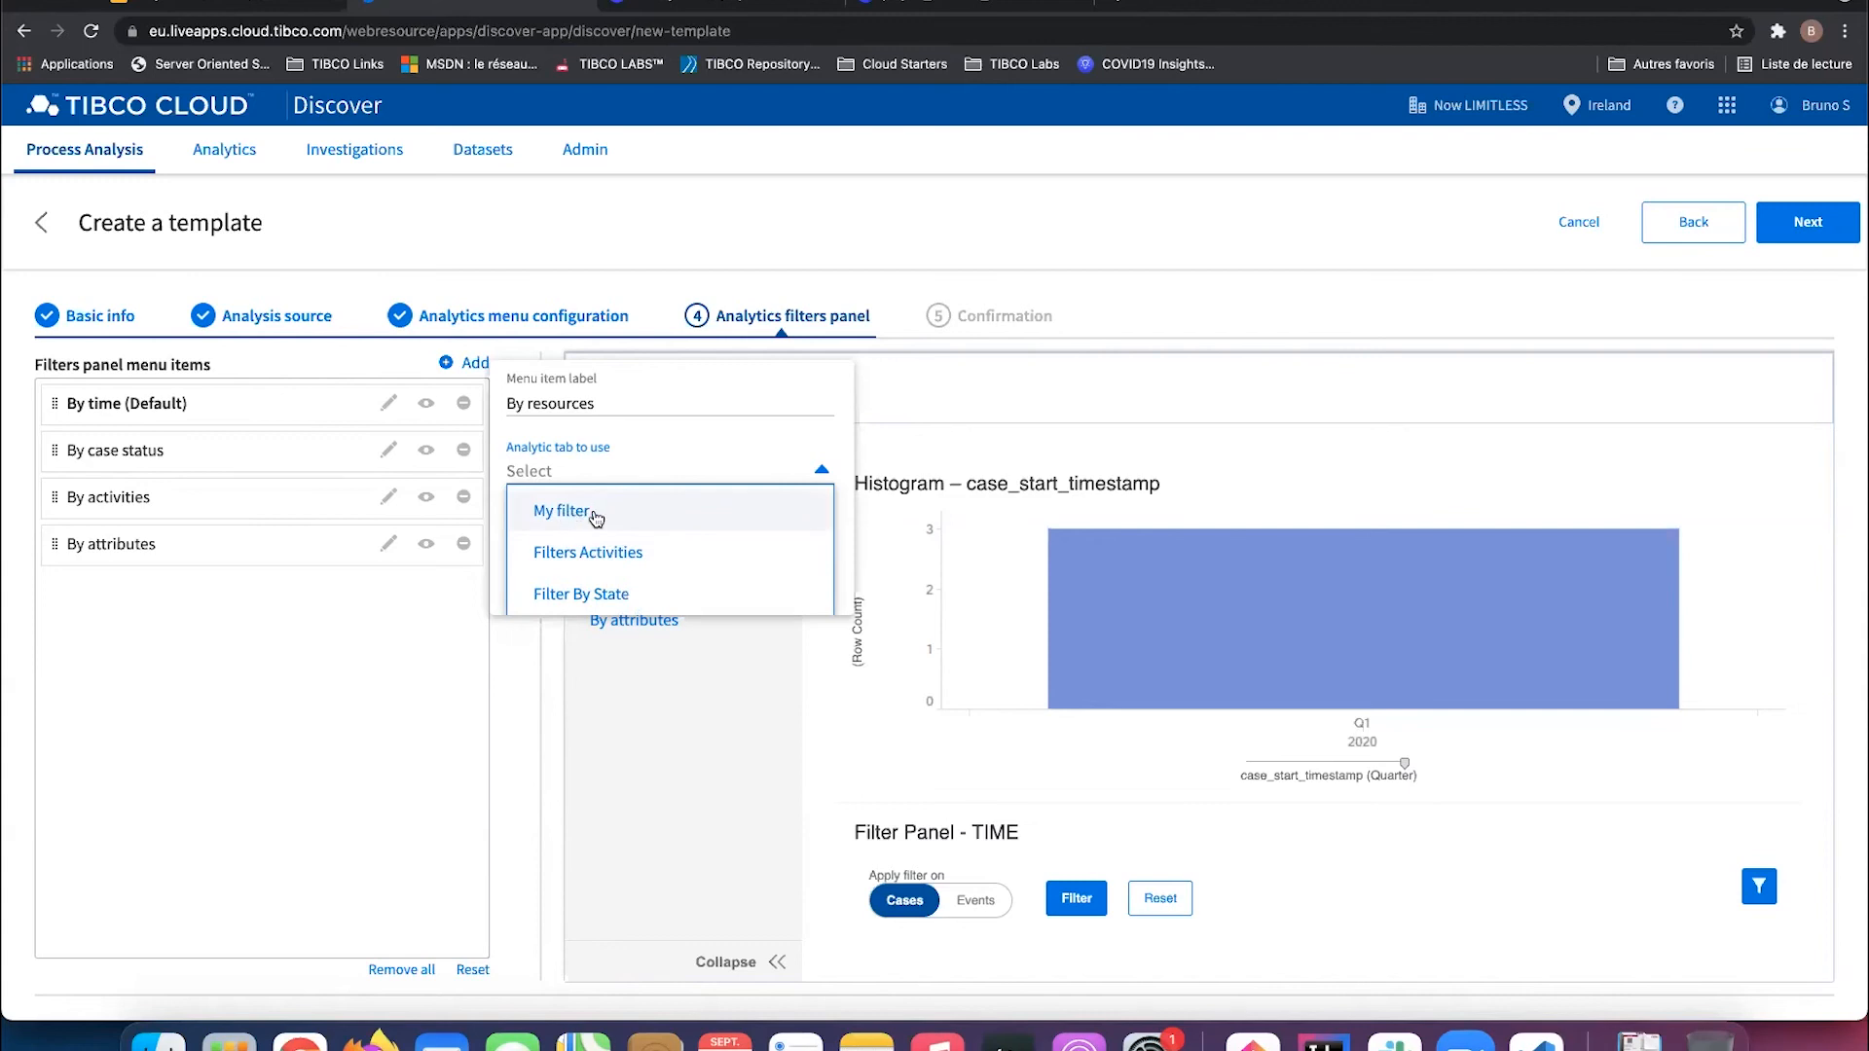
left_click(590, 514)
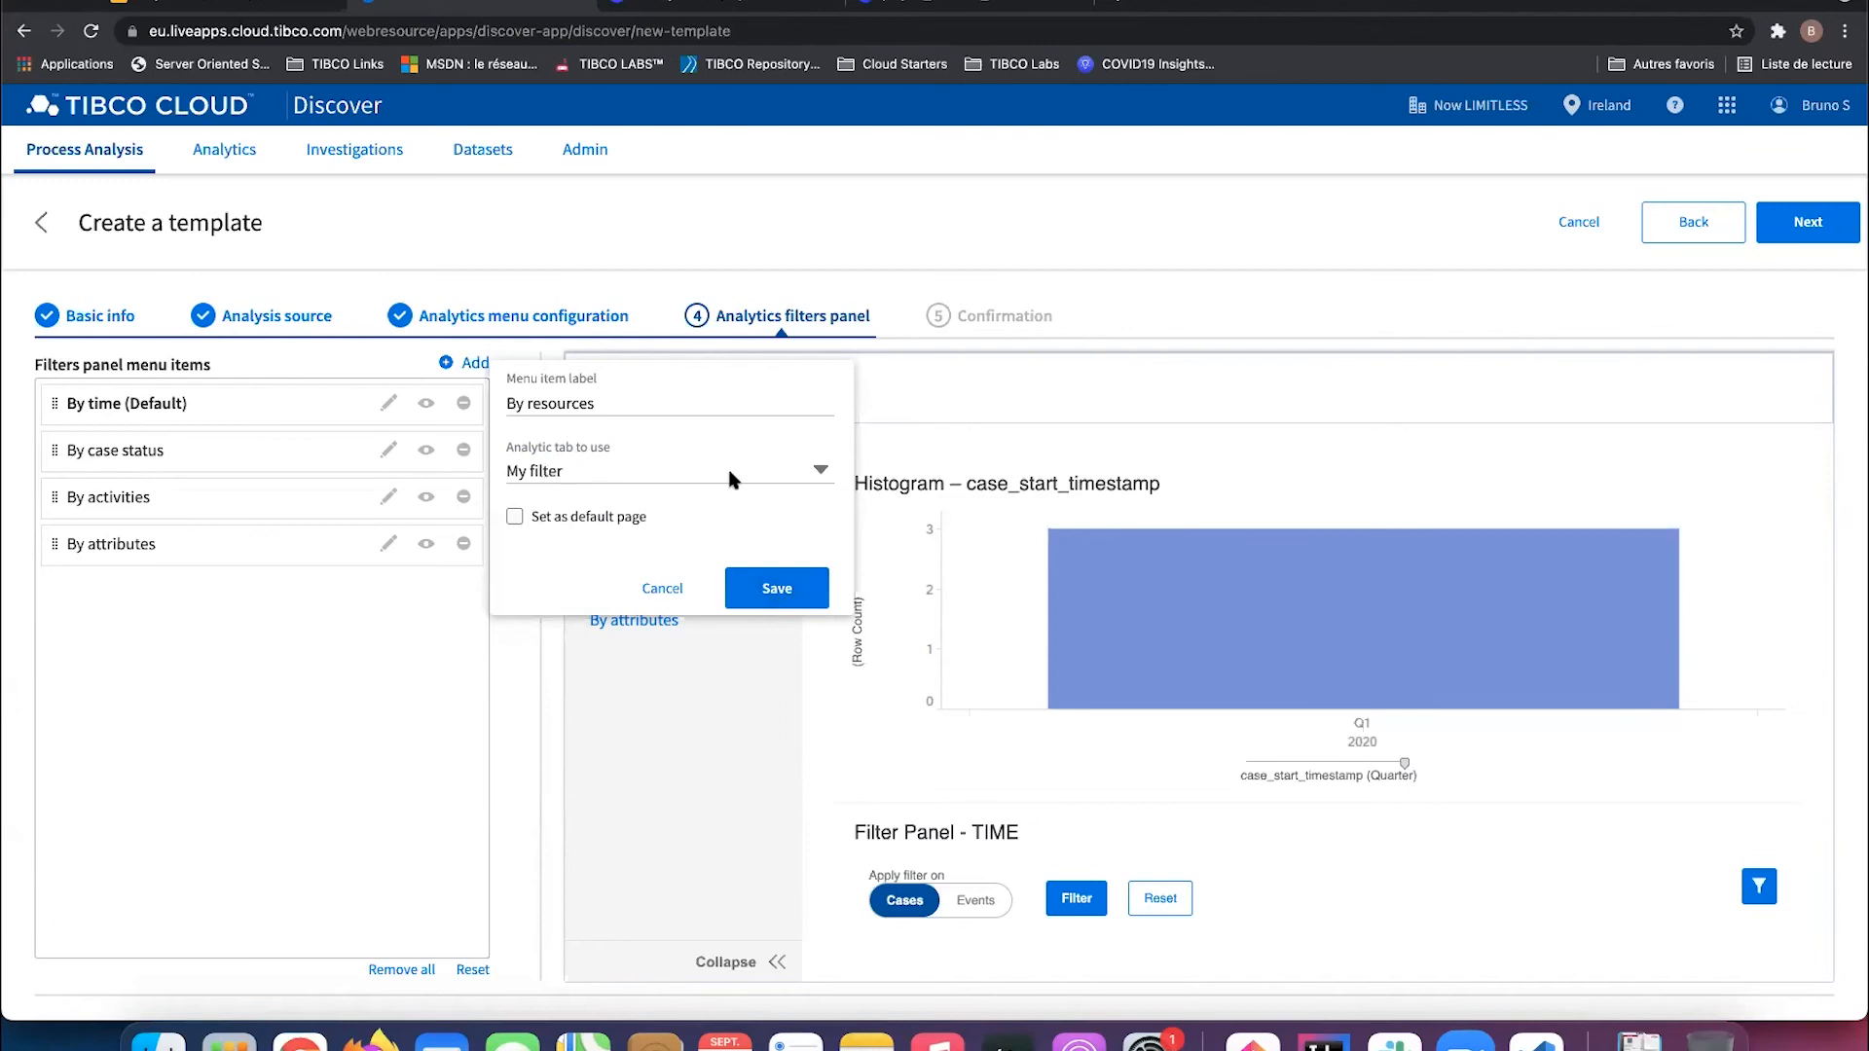
left_click(804, 587)
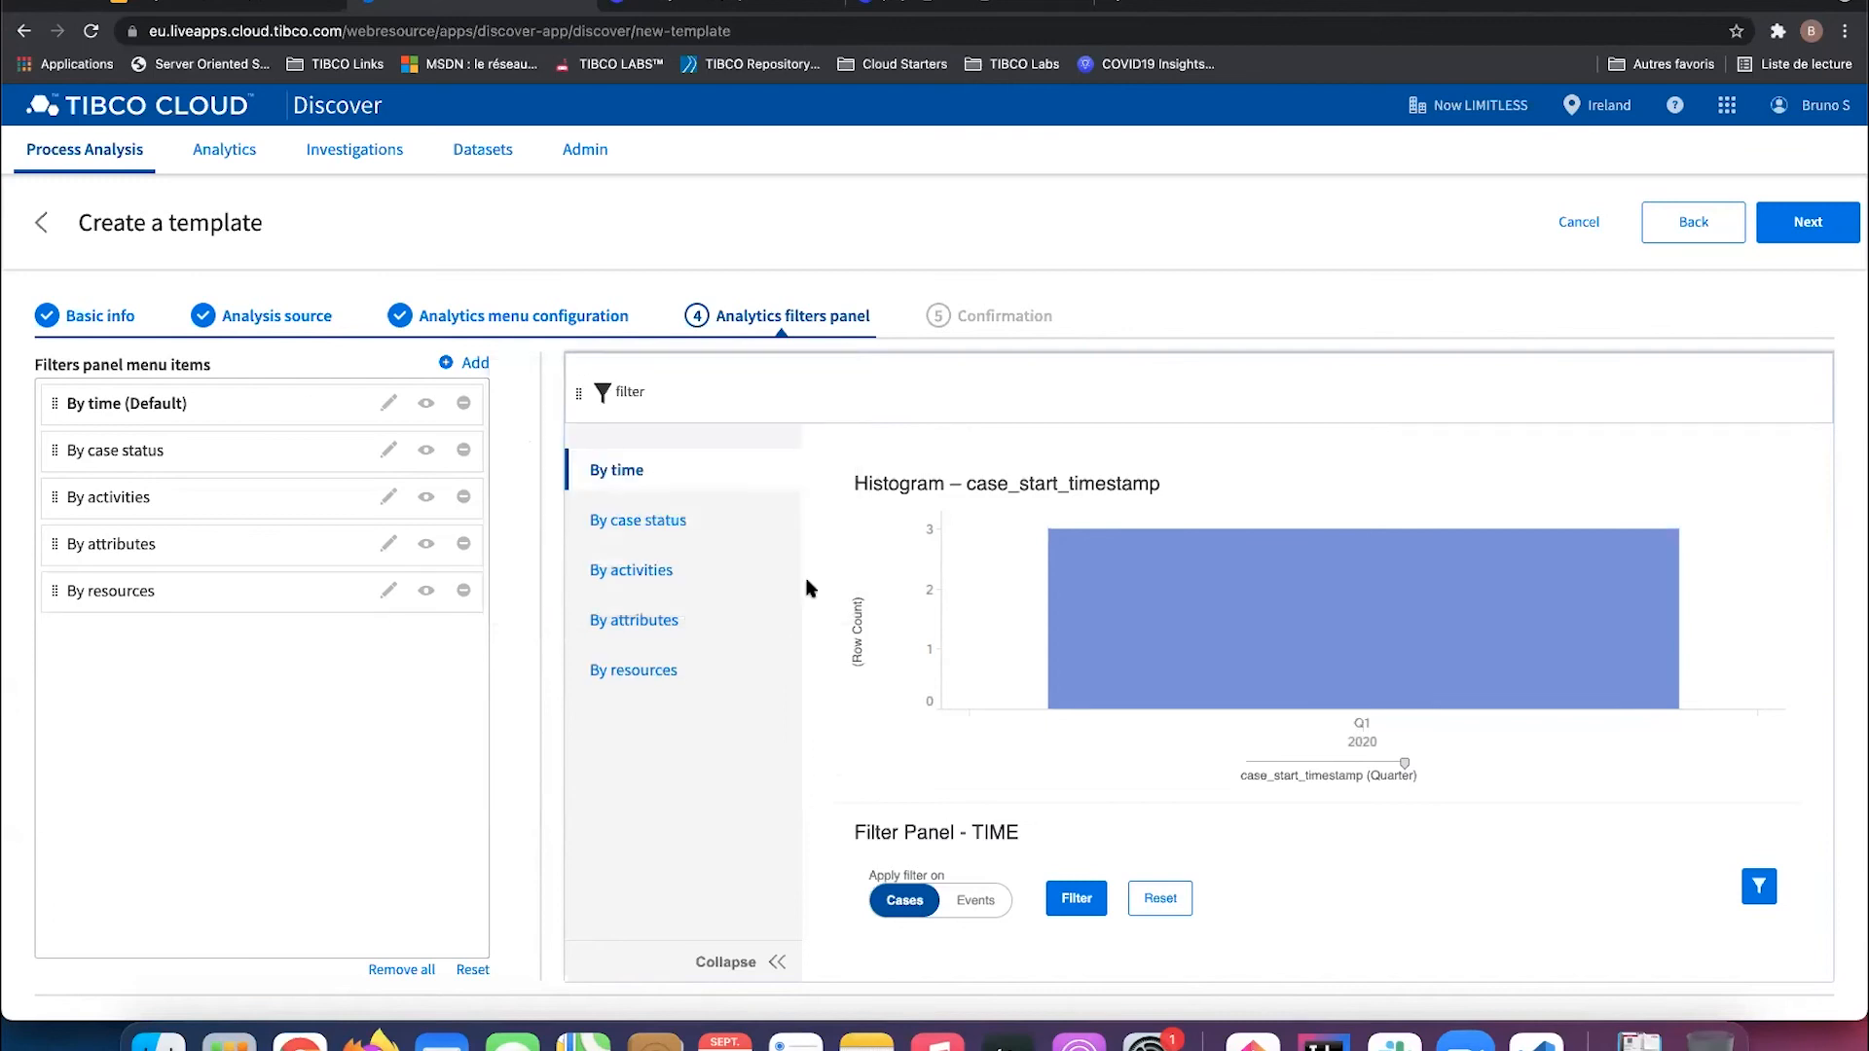
left_click(1802, 230)
left_click(1801, 229)
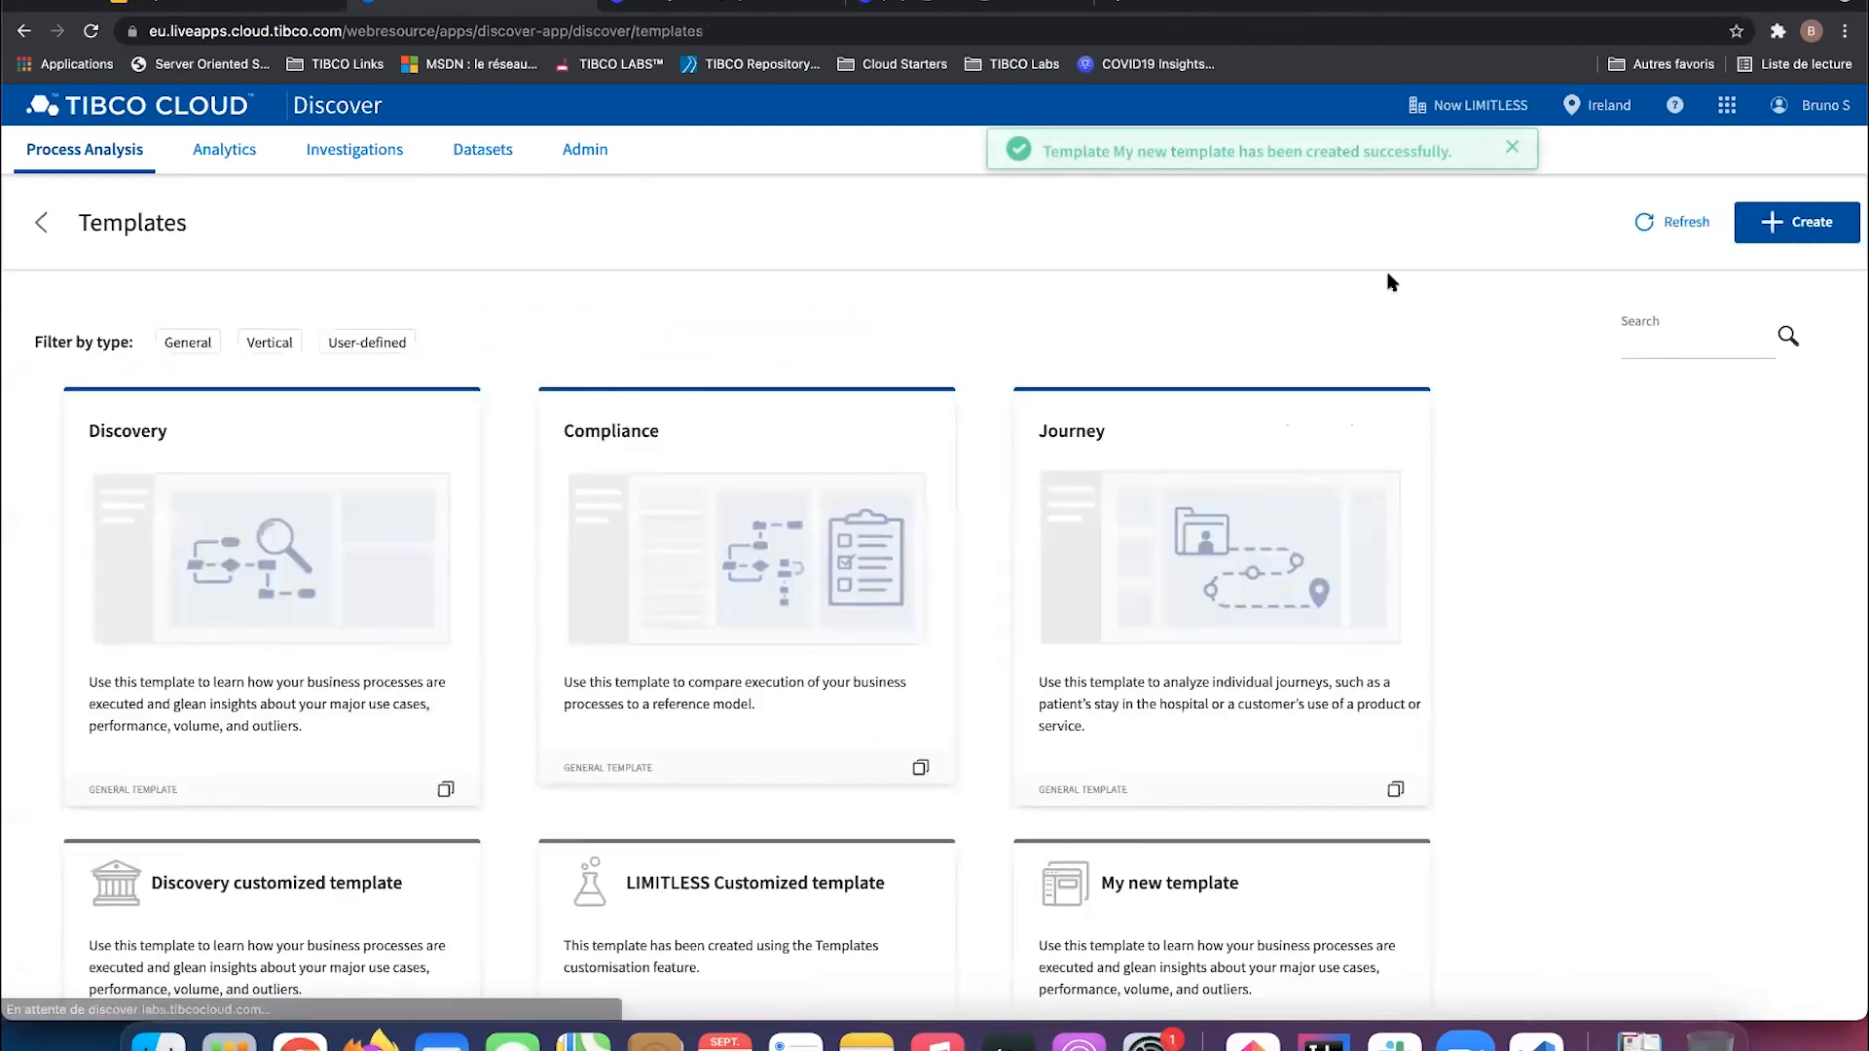
Step: Change the Money Requests analysis template to My new template and open its analytics overview
scroll(1251, 432, "down", 2)
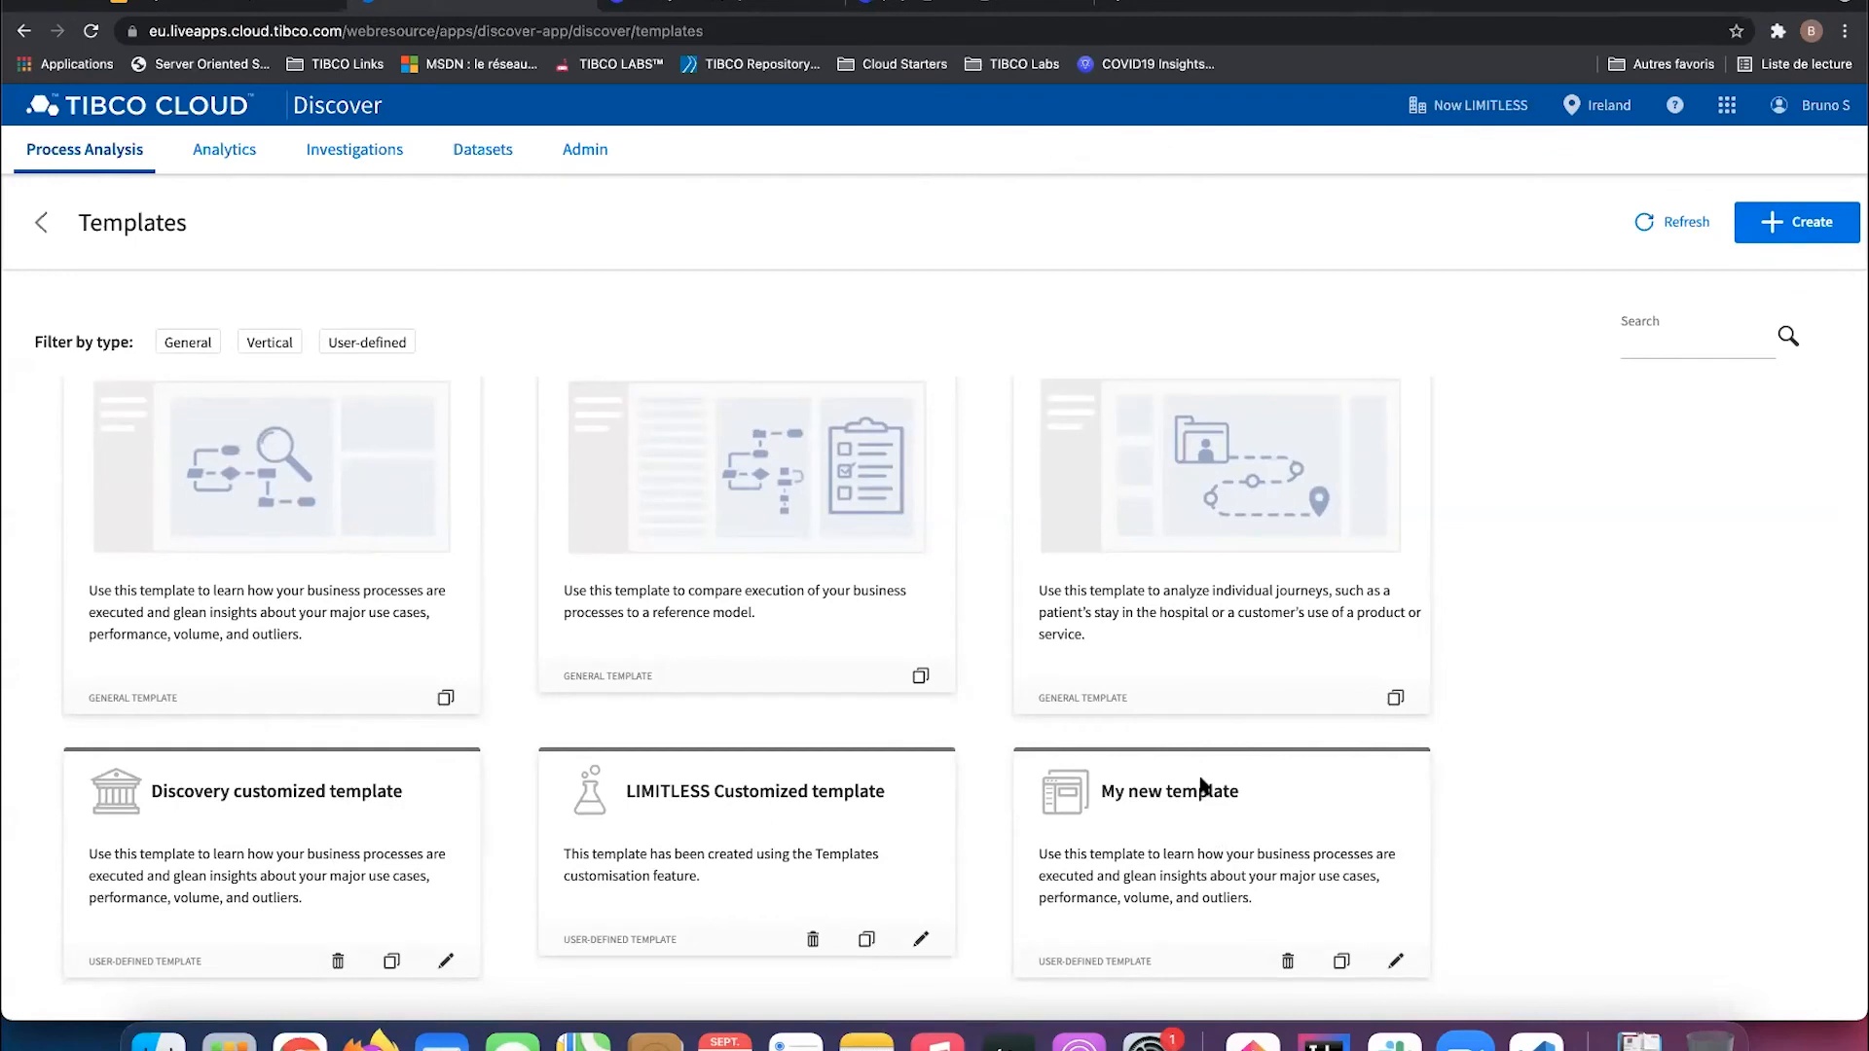
left_click(42, 223)
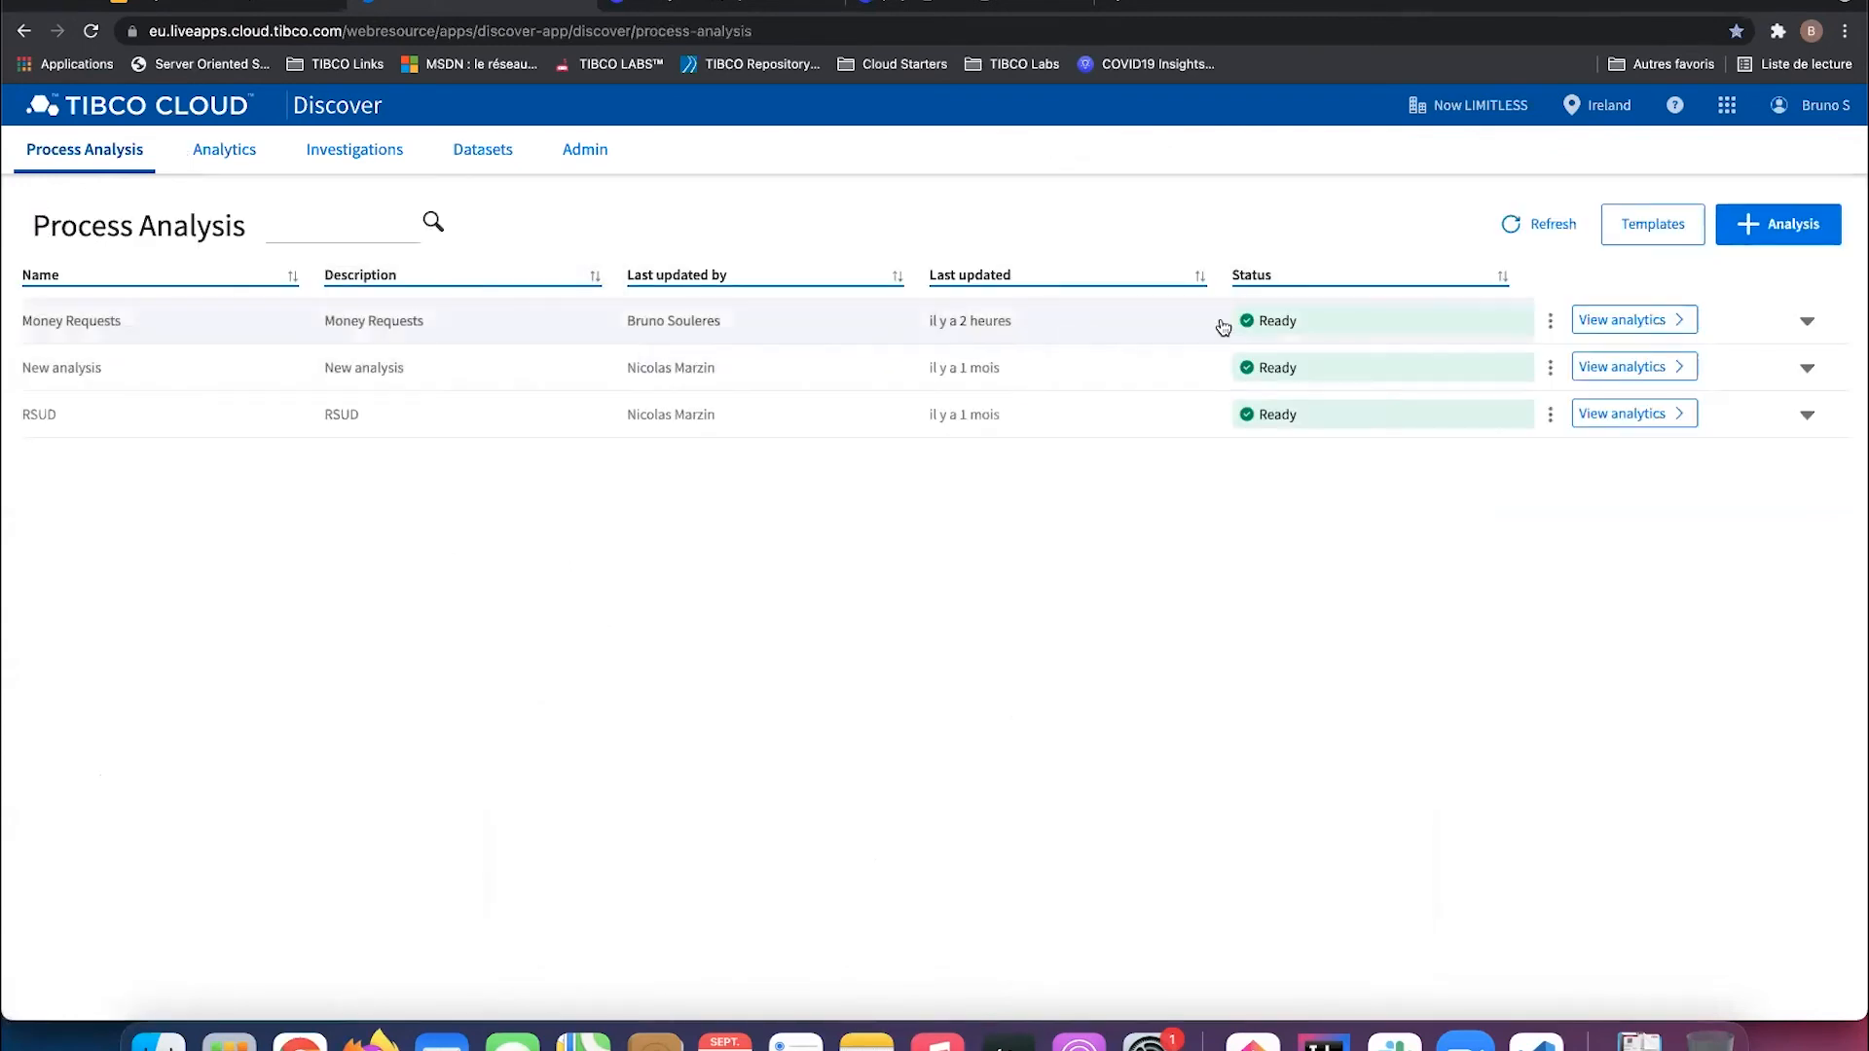
left_click(1550, 327)
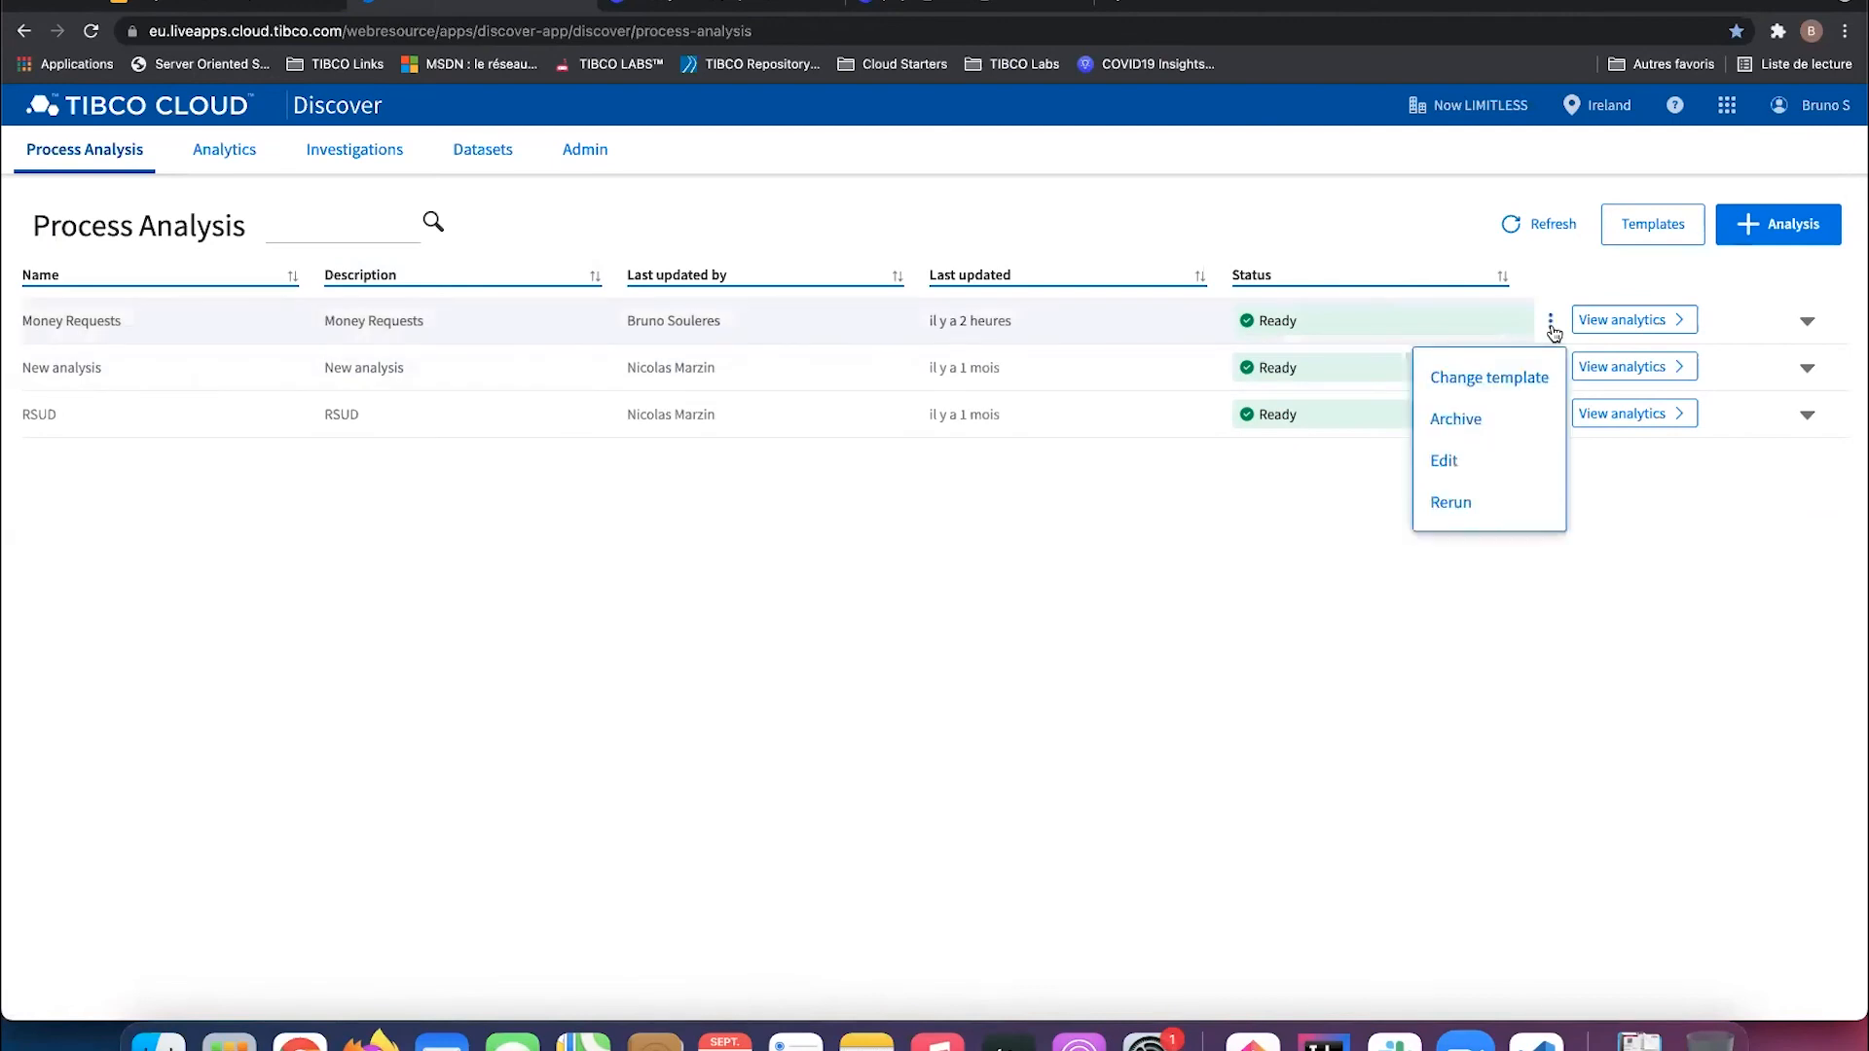
left_click(1520, 380)
scroll(1193, 426, "down", 2)
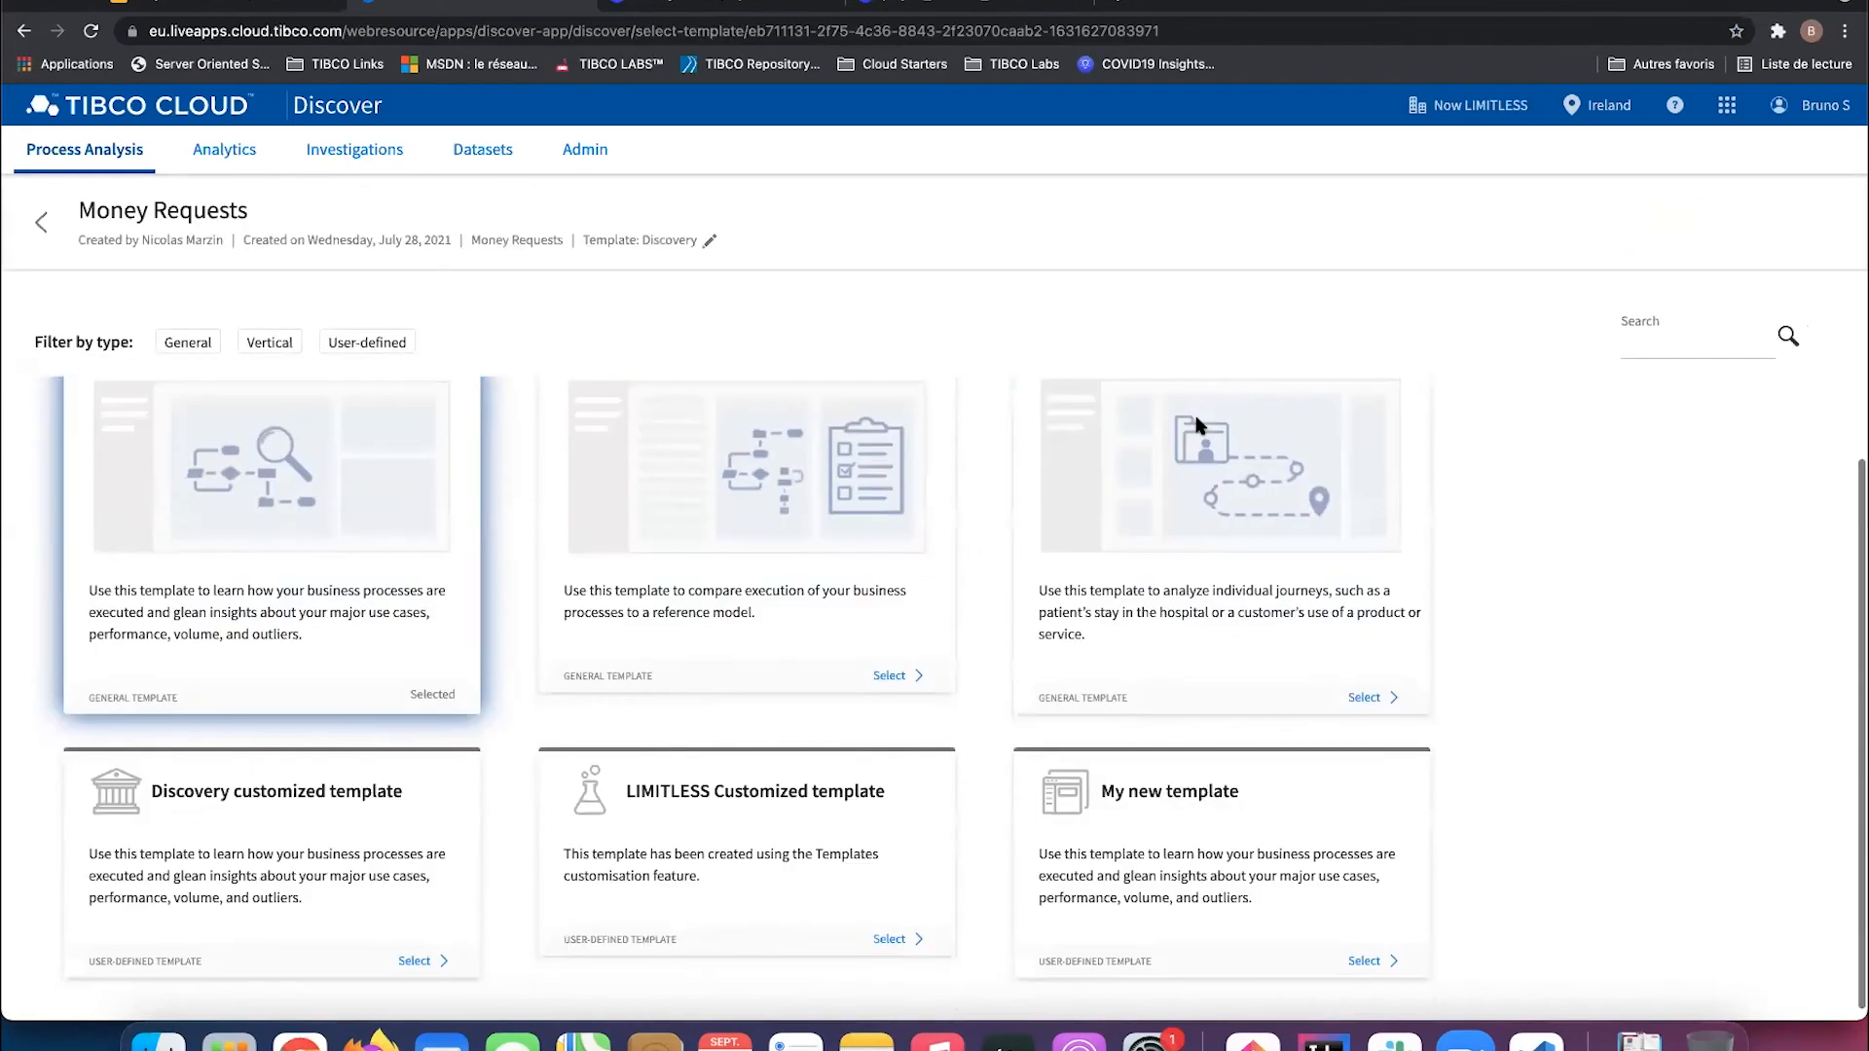
left_click(1367, 960)
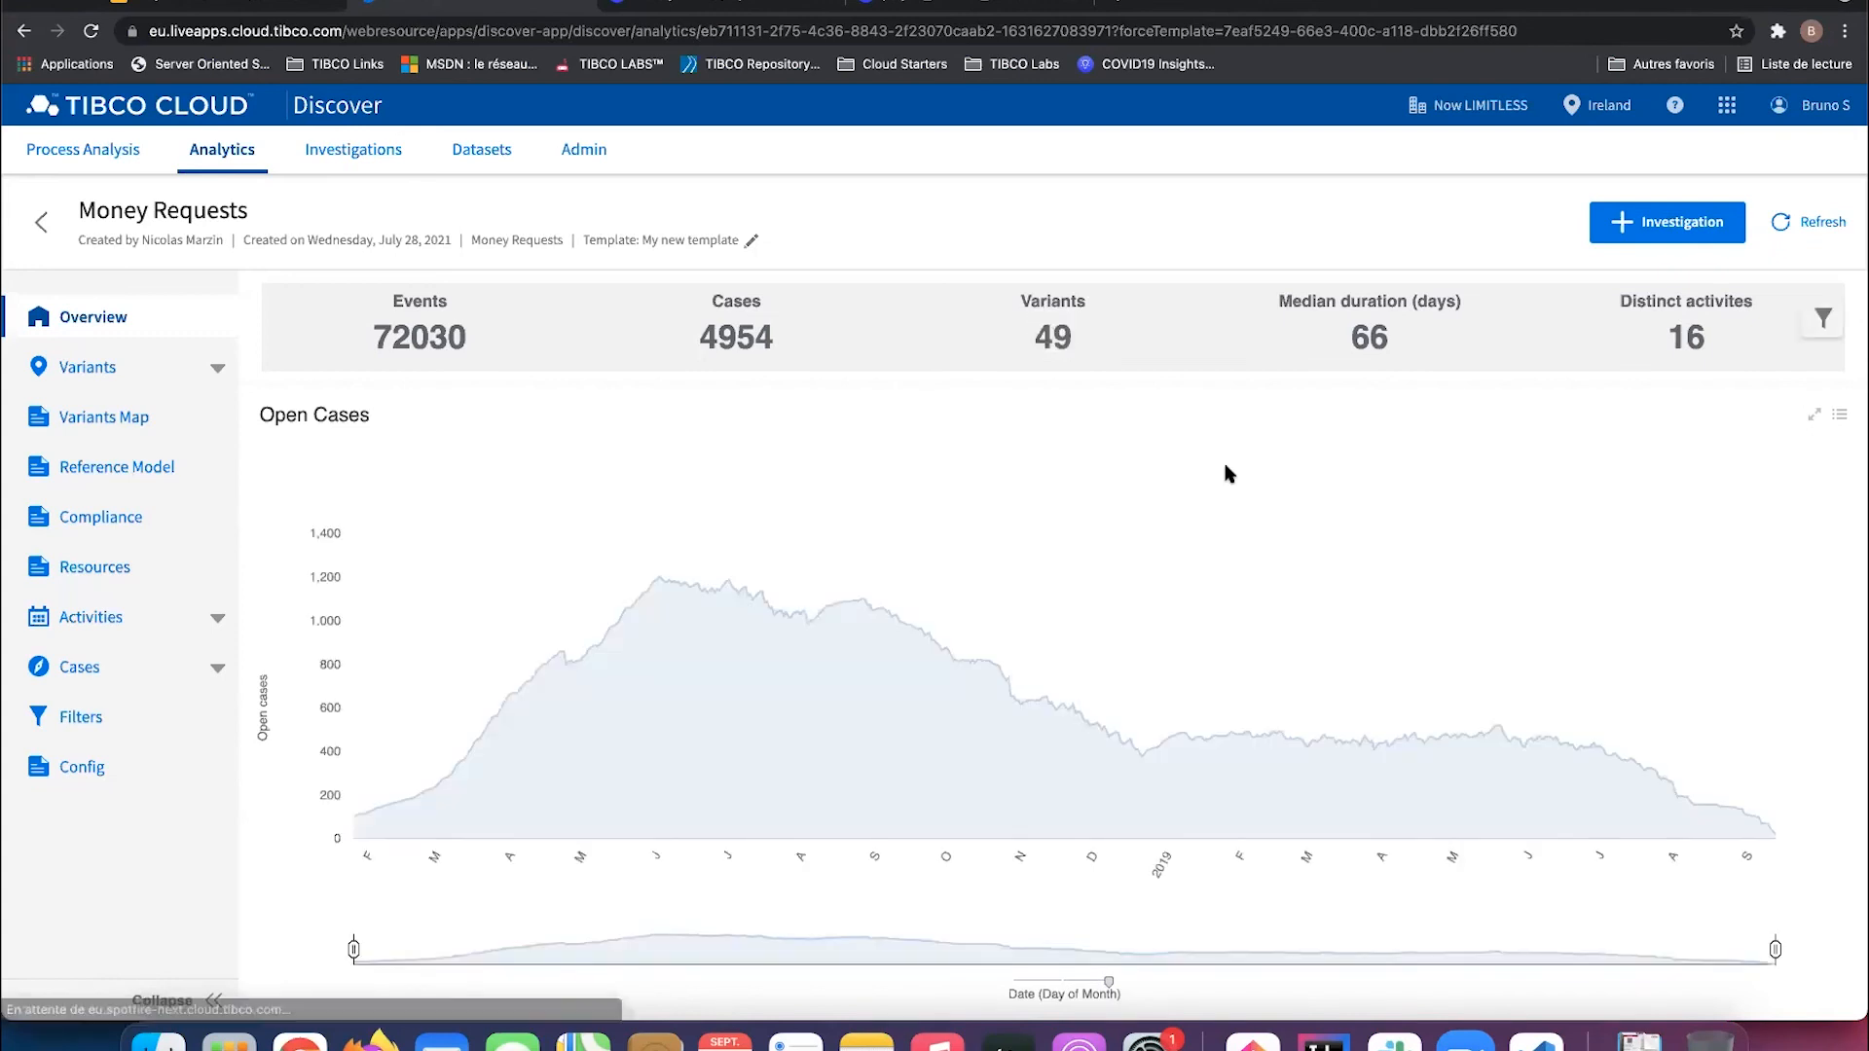
Step: Mark a group of resources in the By resources chart and filter to 6408 events, 427 cases
left_click(1823, 317)
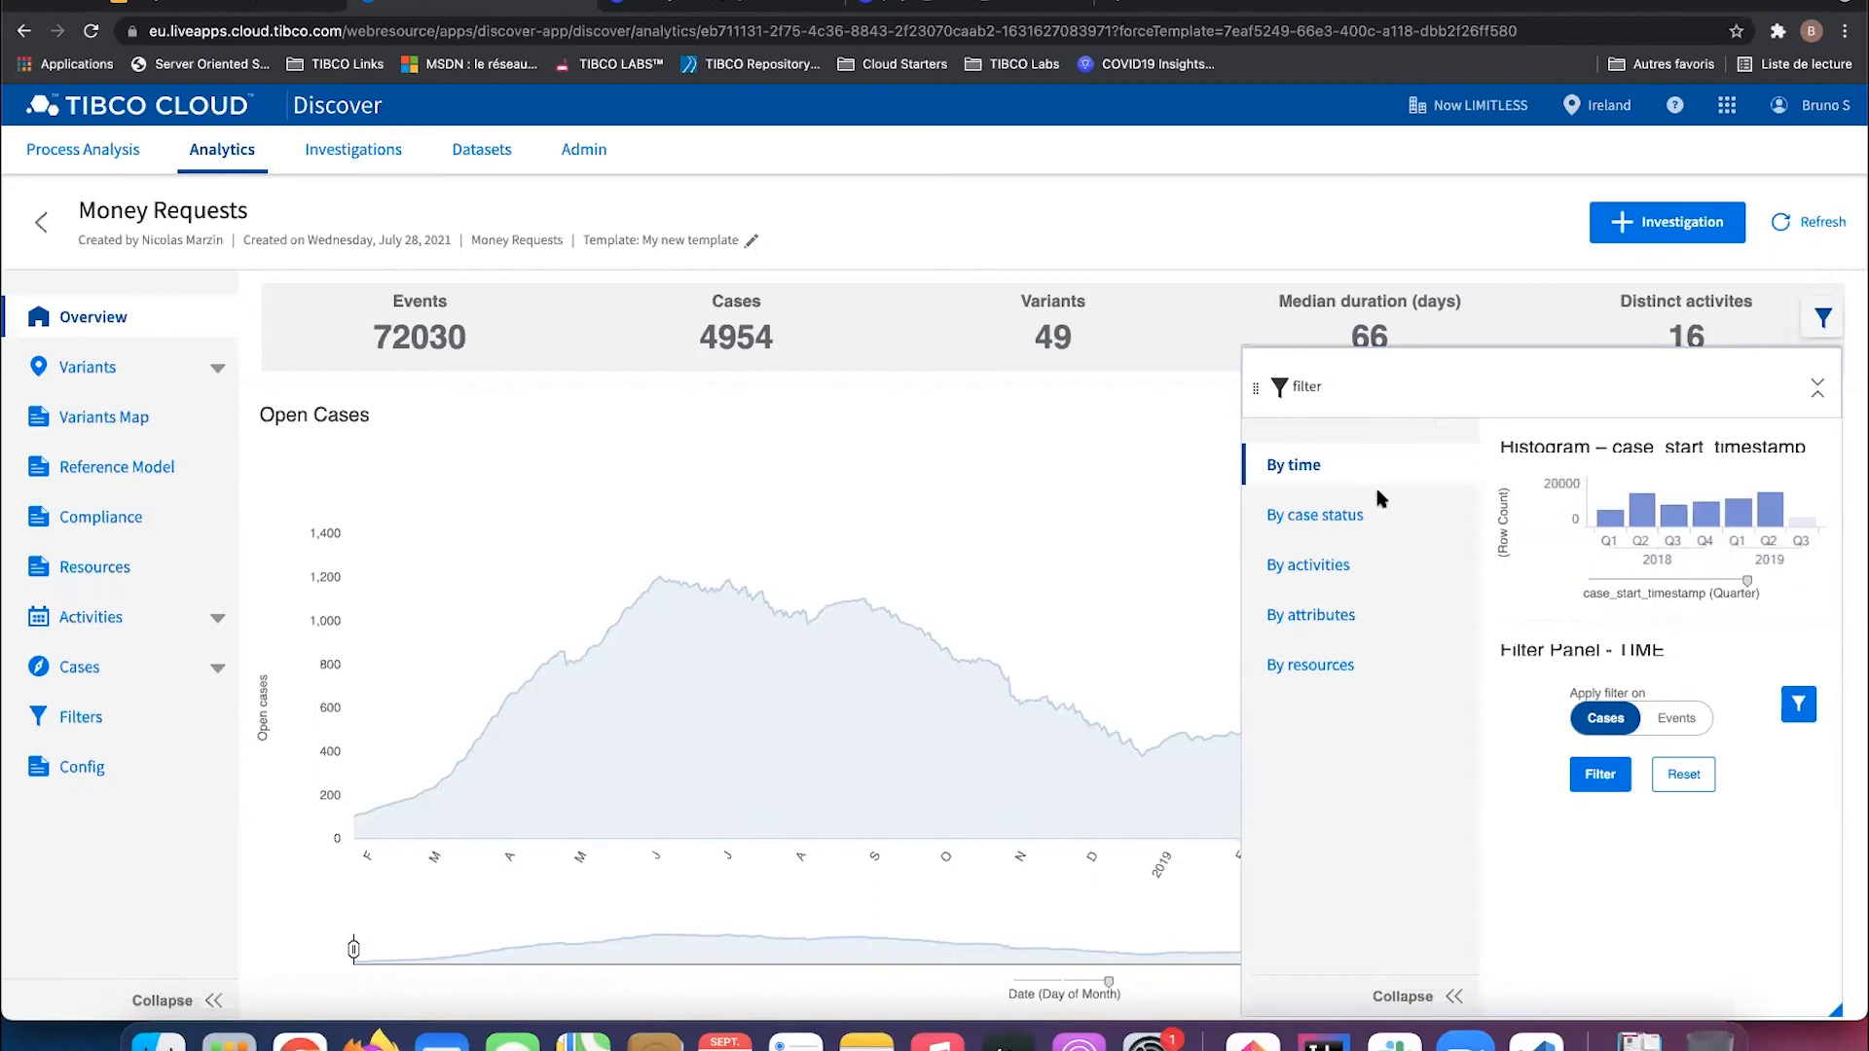
left_click(1292, 666)
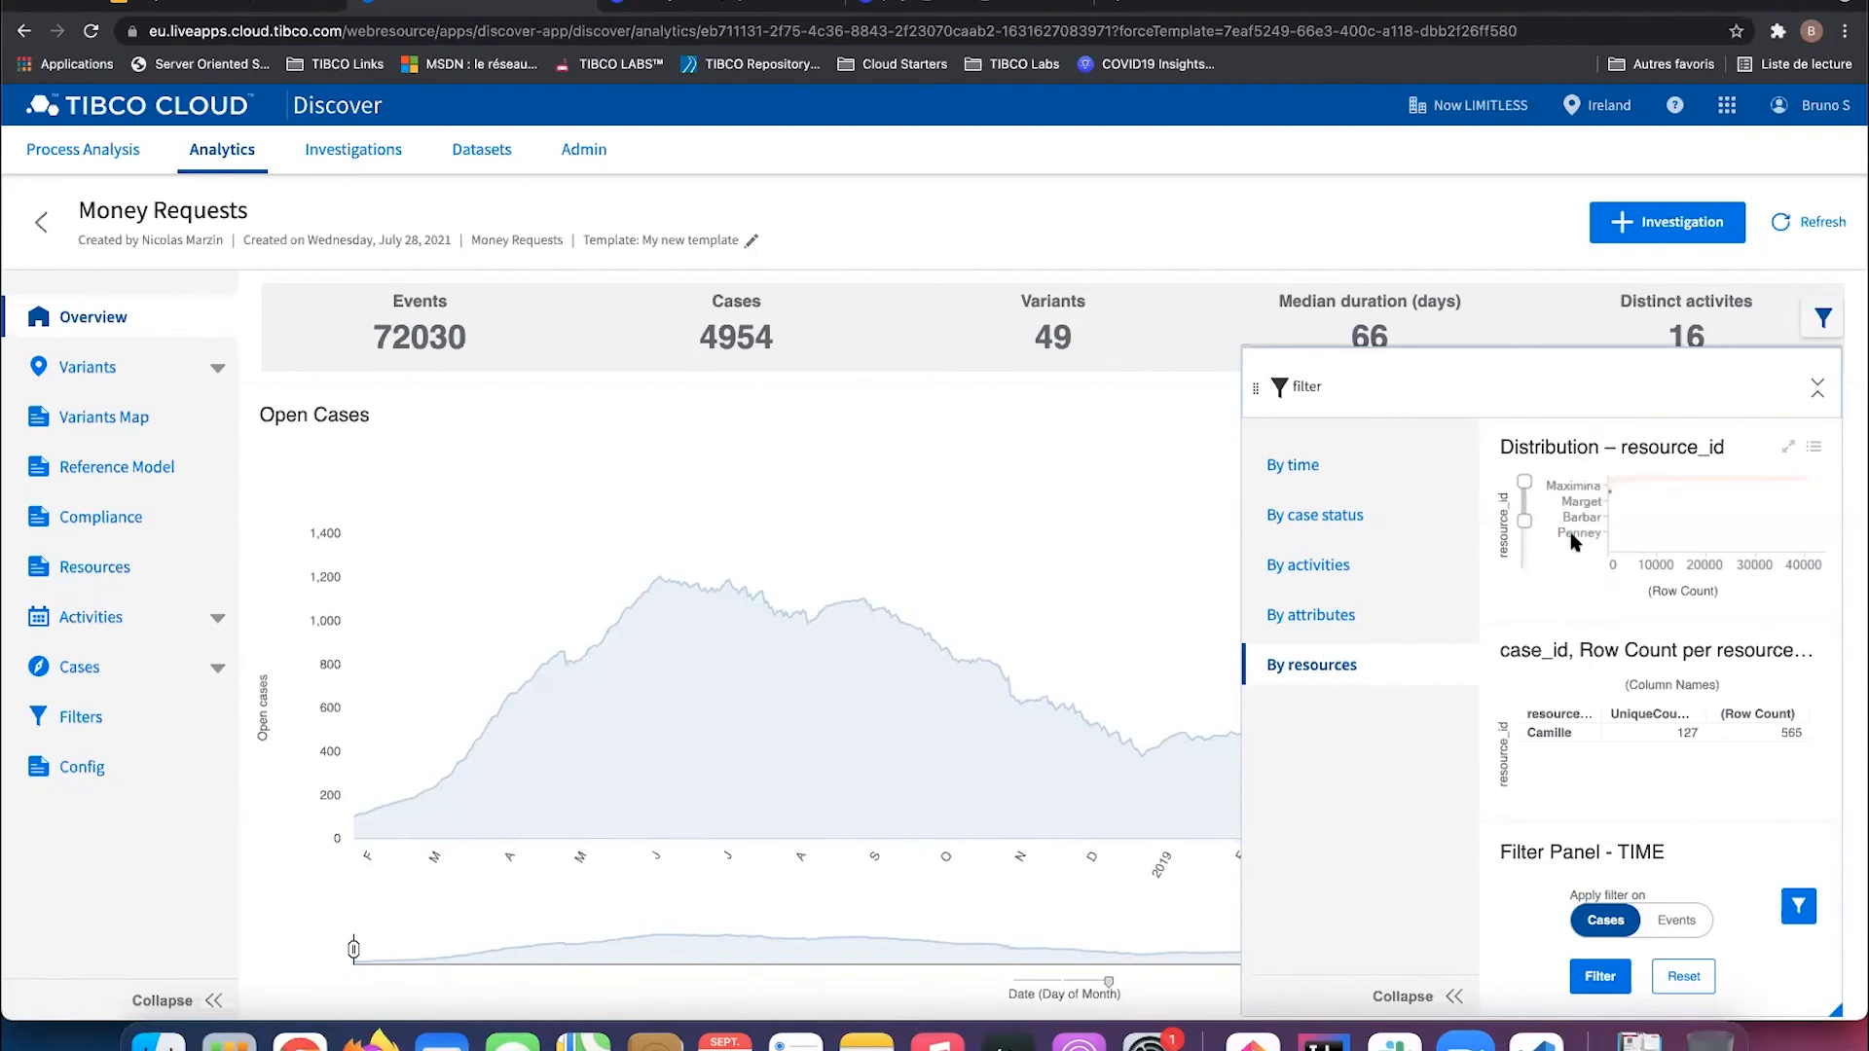
left_click_drag(1525, 521, 1525, 515)
left_click(1618, 486)
left_click(1606, 489)
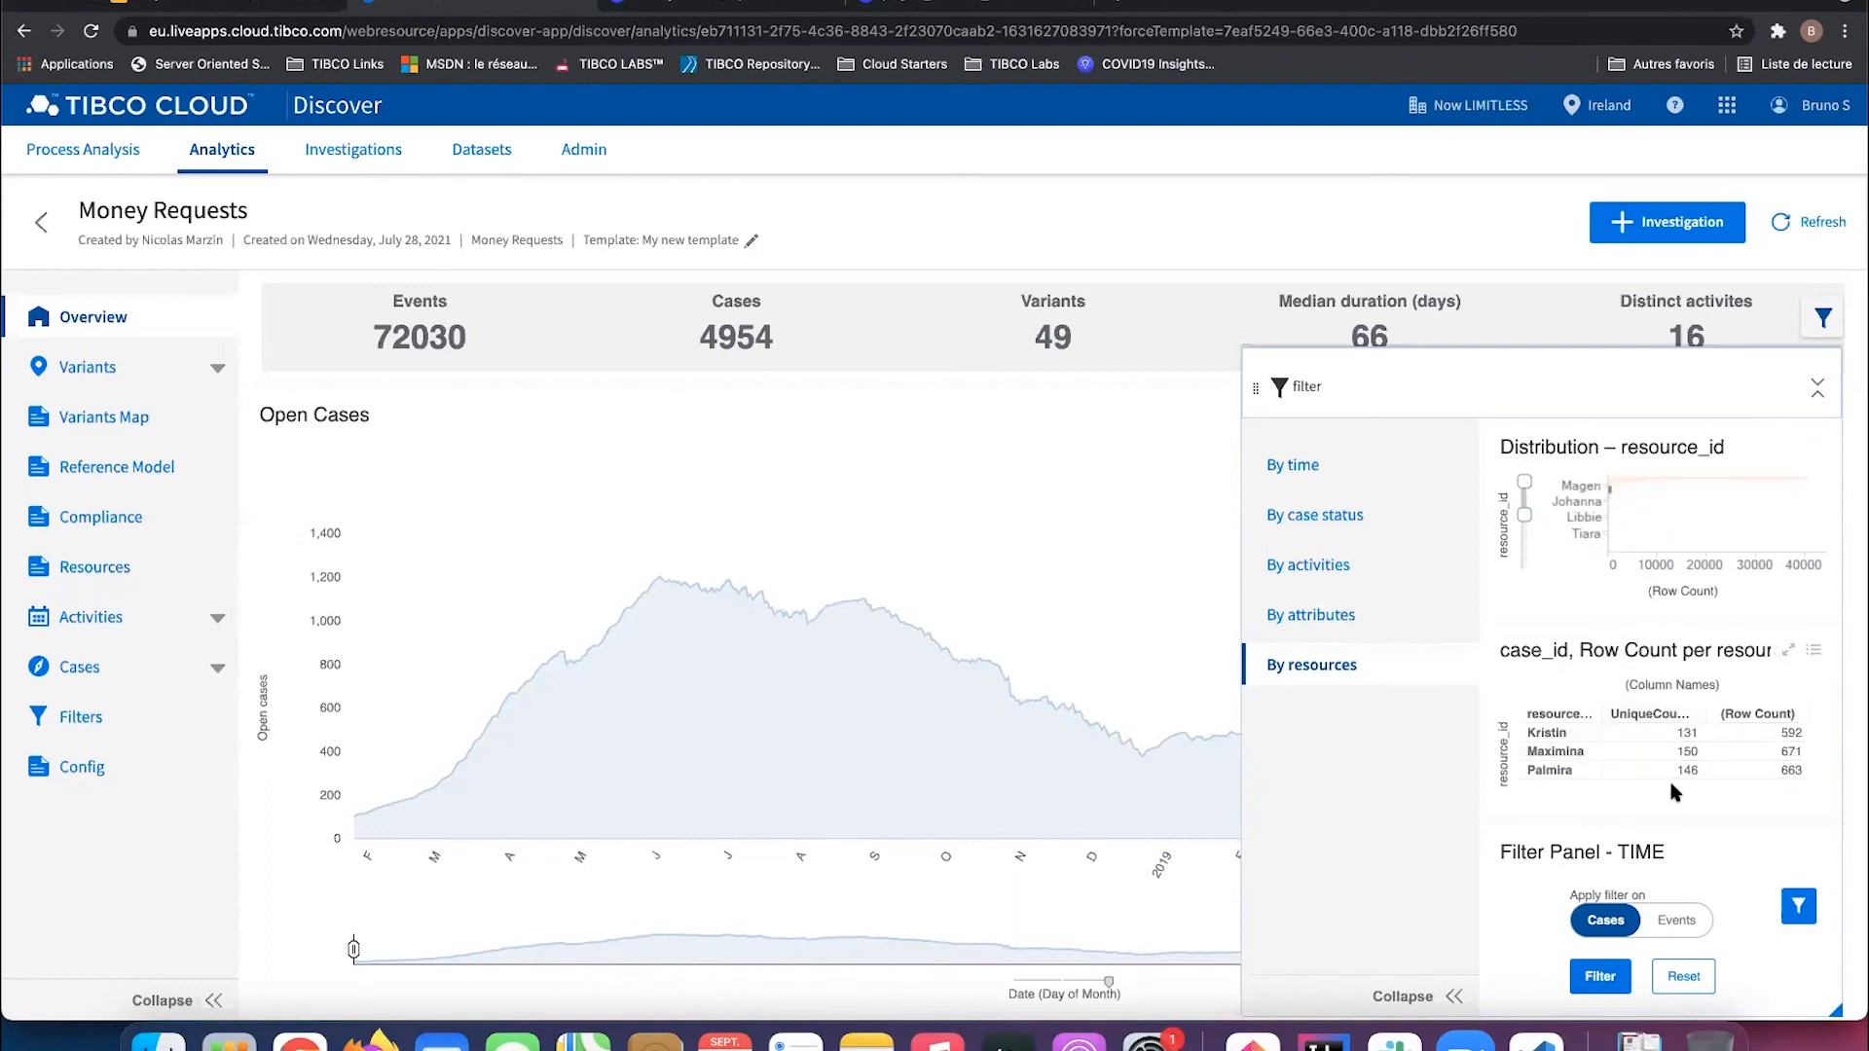
left_click(1601, 977)
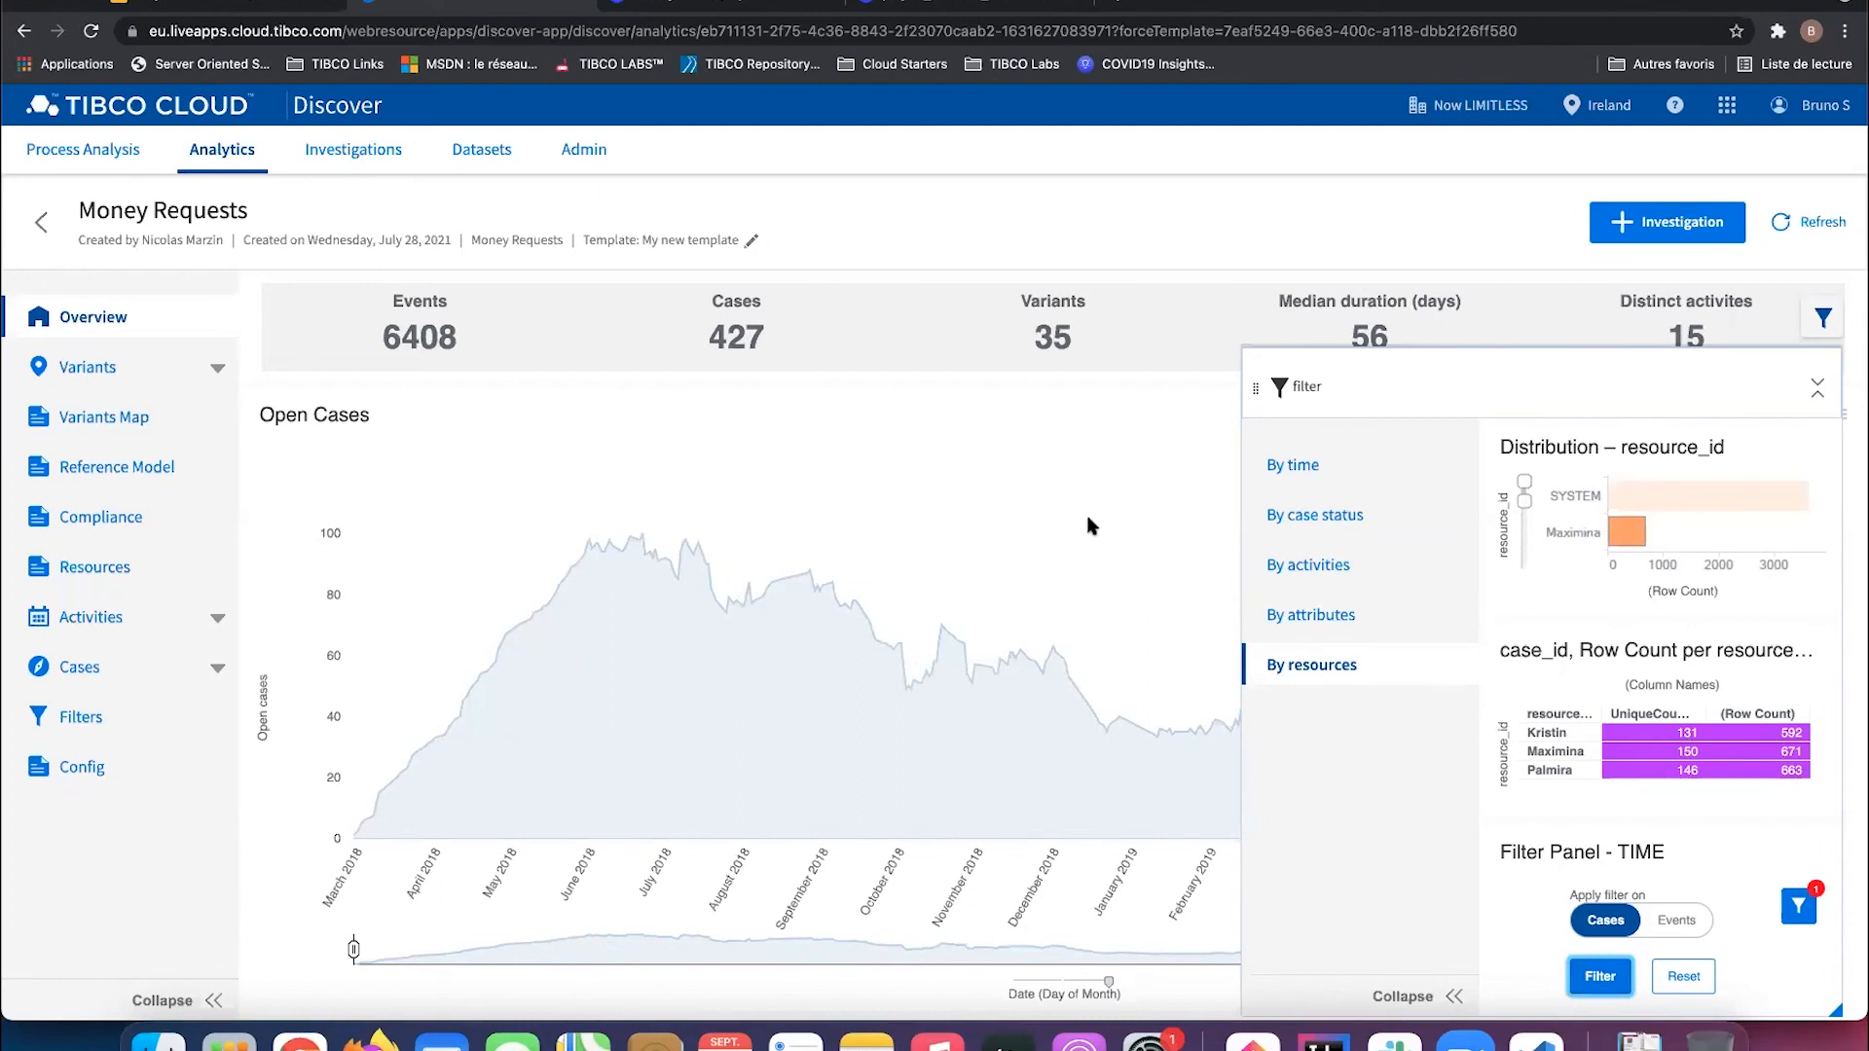
Step: Present the Customize Filter Panel slides full screen and advance from Key Resources to Key Takeaways
left_click(289, 7)
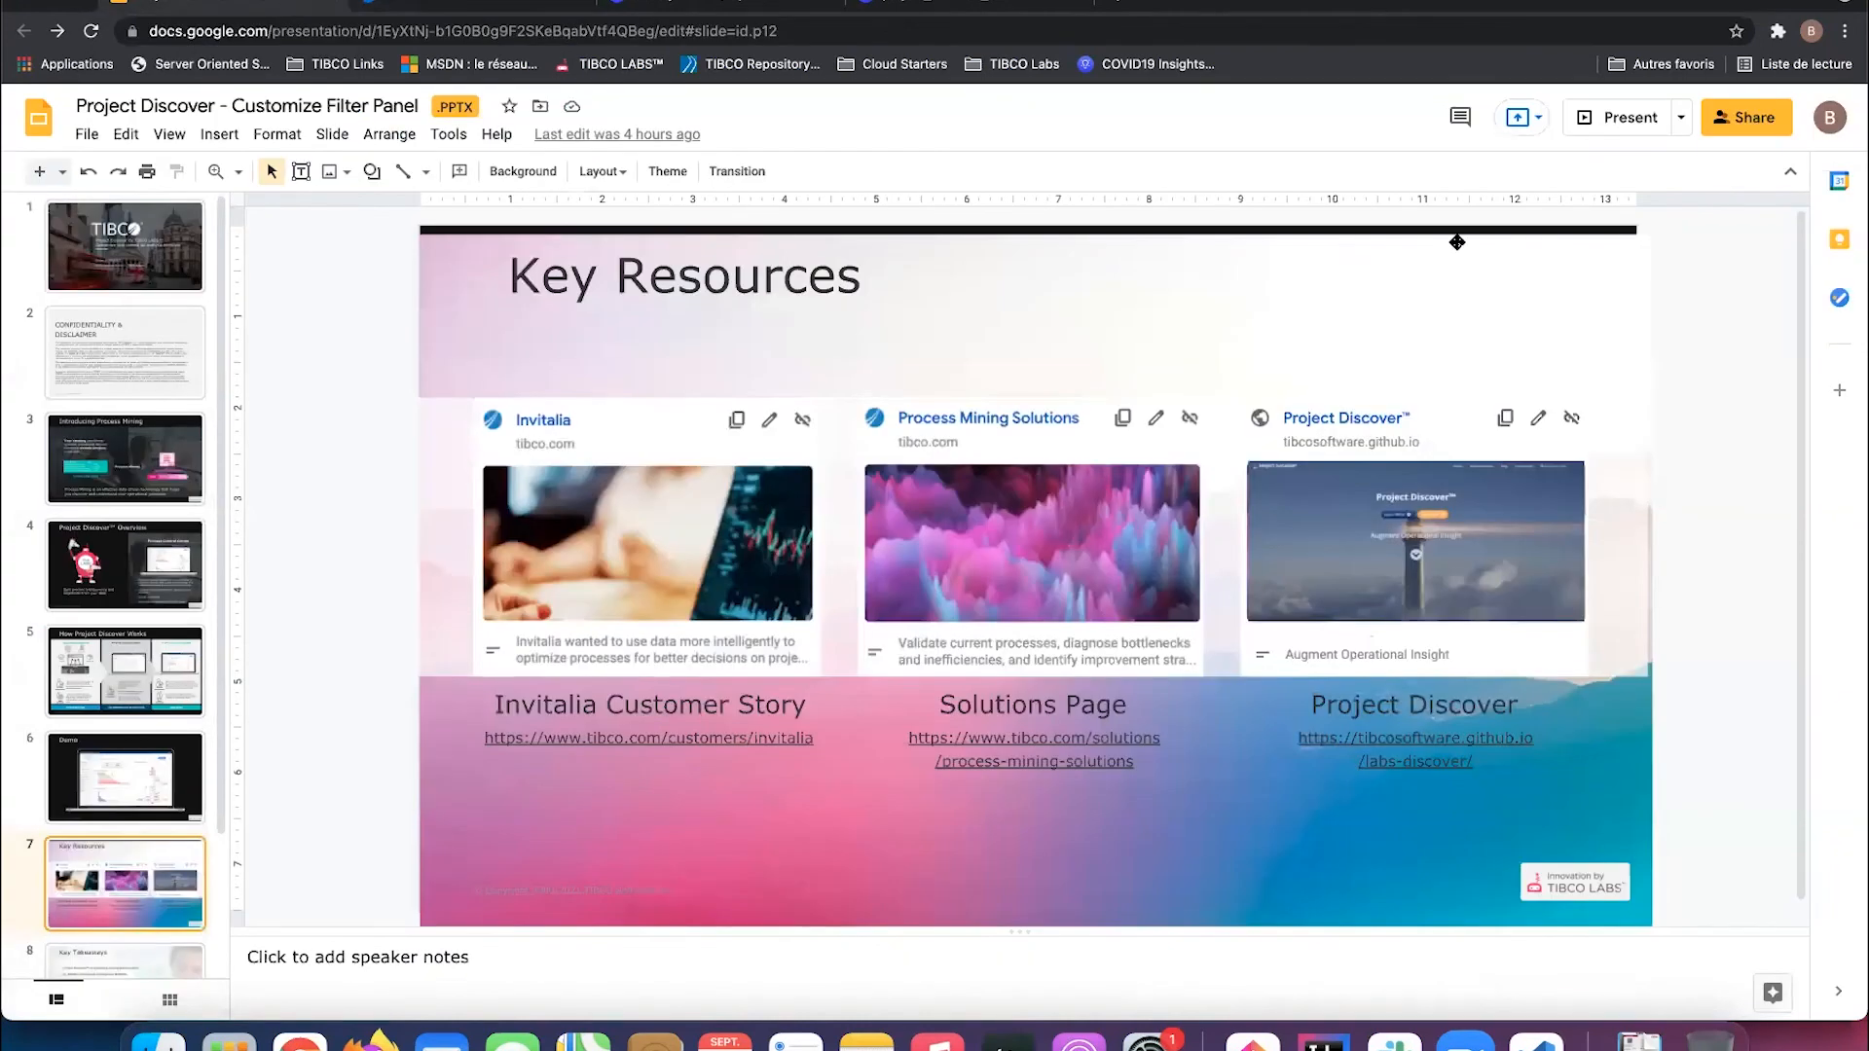
left_click(1630, 117)
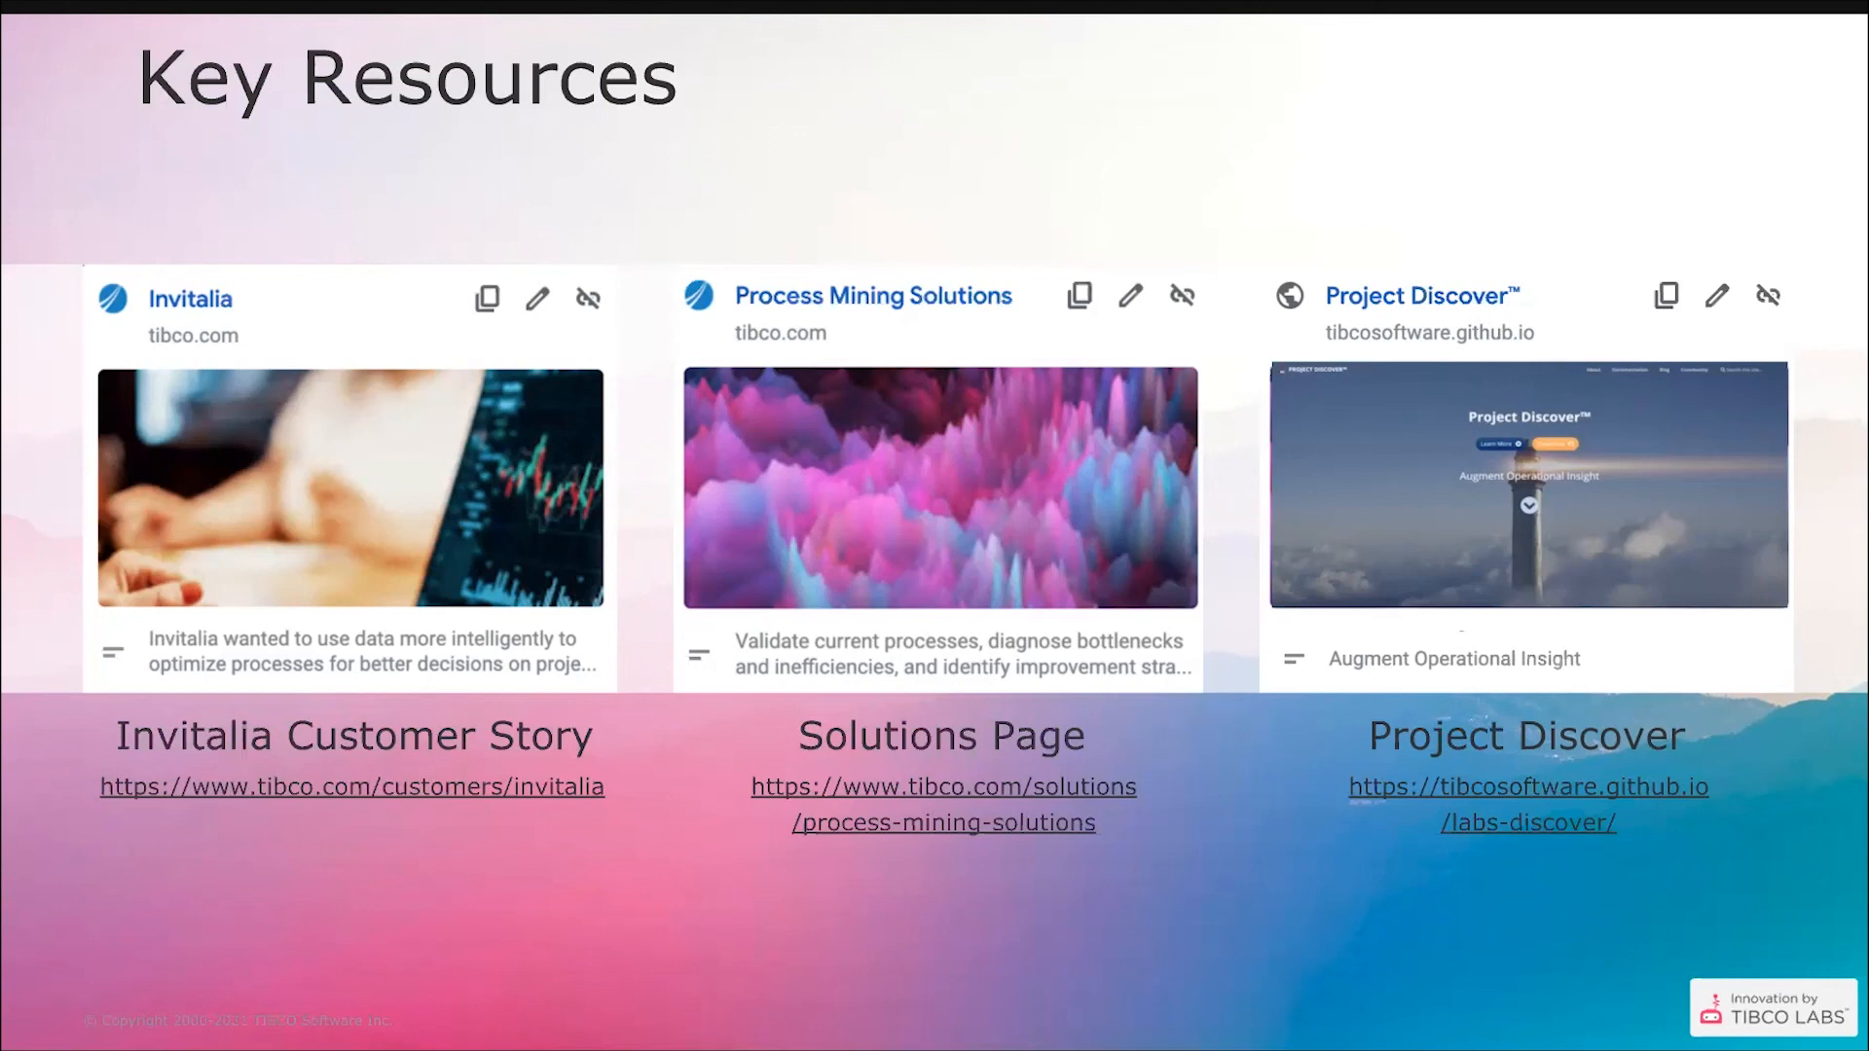
key("Right")
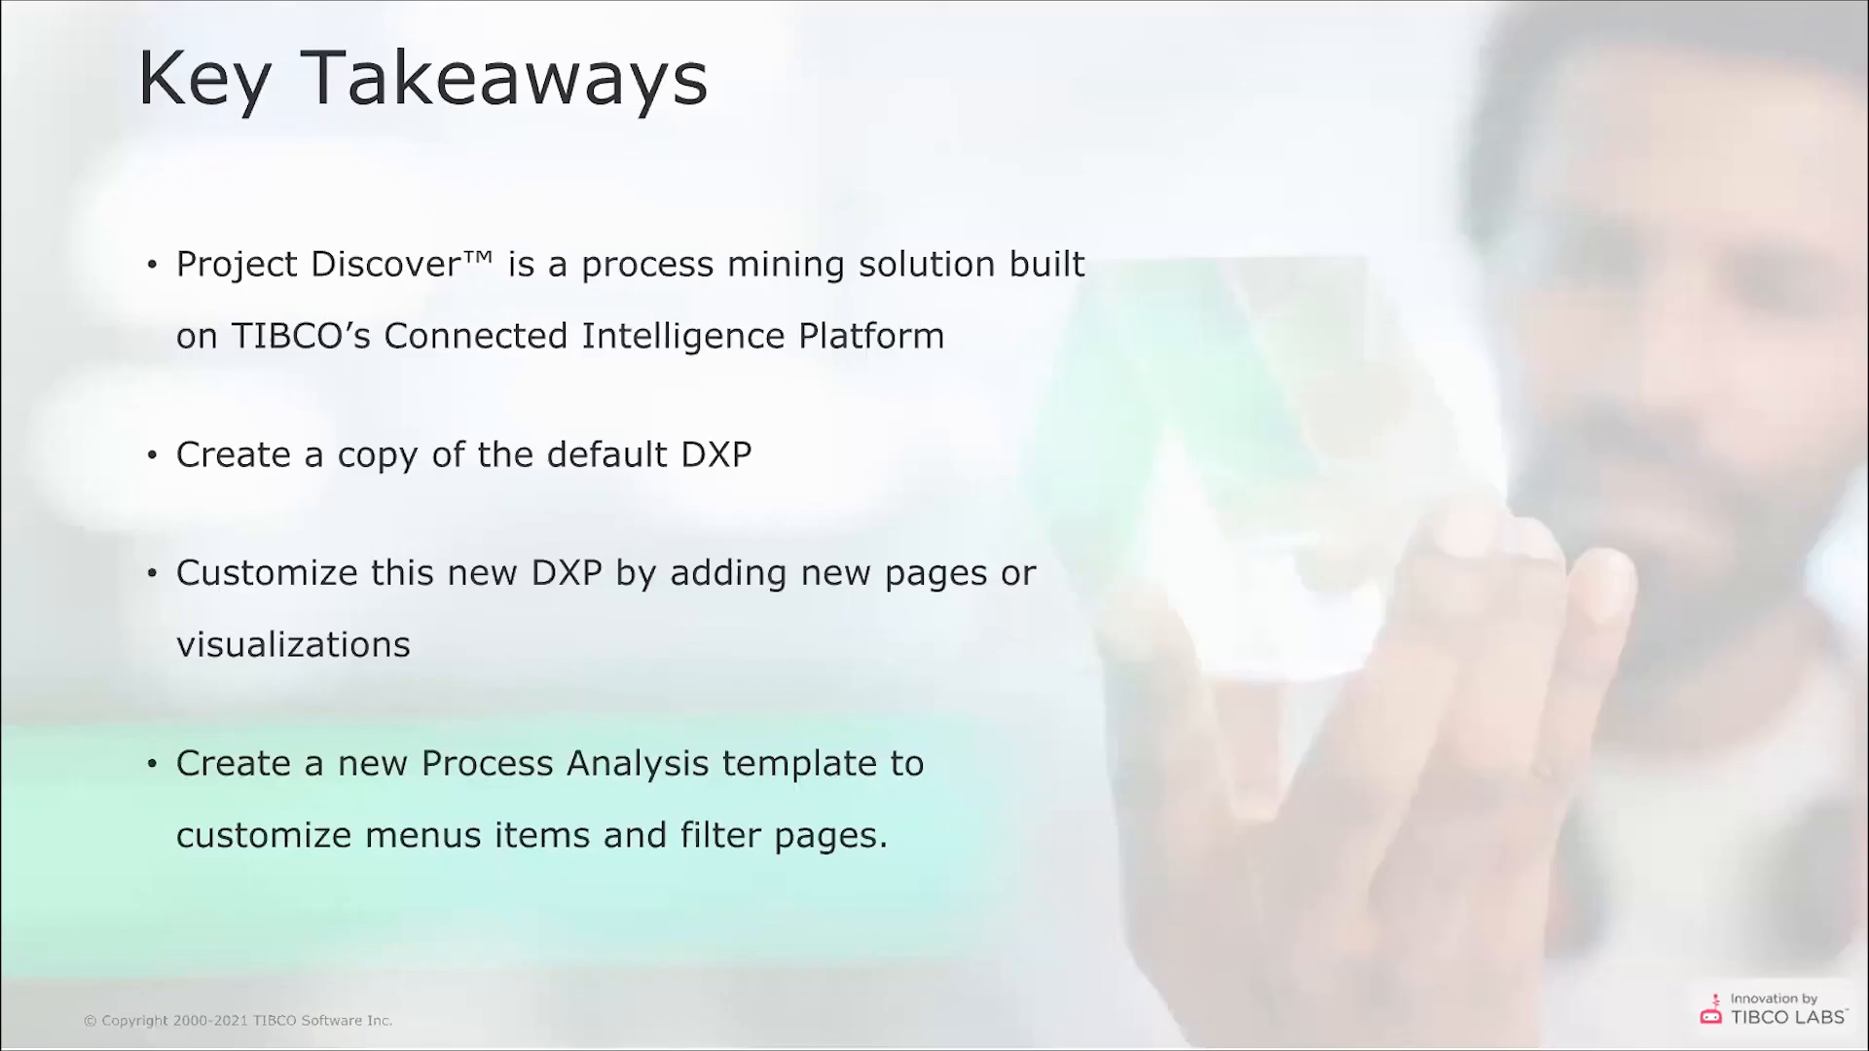